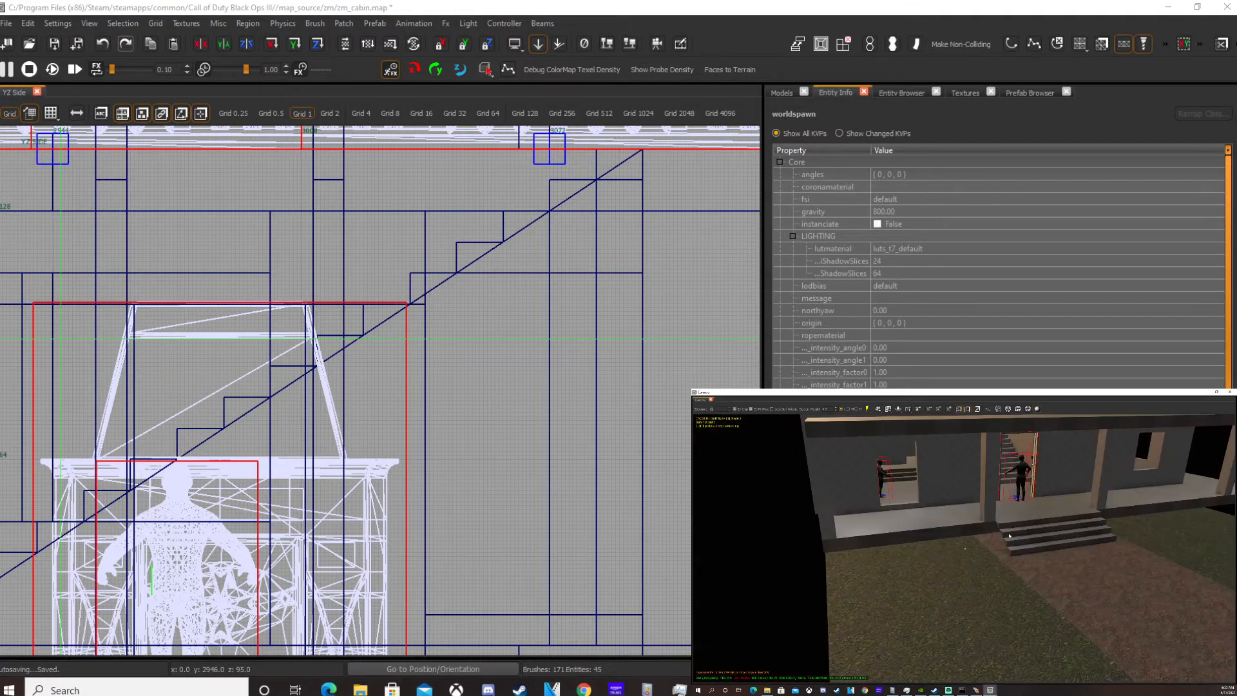
# Step: Examine the cabin's exterior, the interior staircase's step brushes and the triangular wall brush beneath the stairs
pyautogui.keyDown('shift'); pyautogui.click(1001, 460); pyautogui.keyUp('shift')
pyautogui.moveTo(1006, 461); pyautogui.dragTo(793, 469)
pyautogui.moveTo(902, 469)
pyautogui.mouseDown(button='right')
pyautogui.moveTo(979, 487)
pyautogui.moveTo(962, 495)
pyautogui.moveTo(970, 502)
pyautogui.mouseUp(button='right')
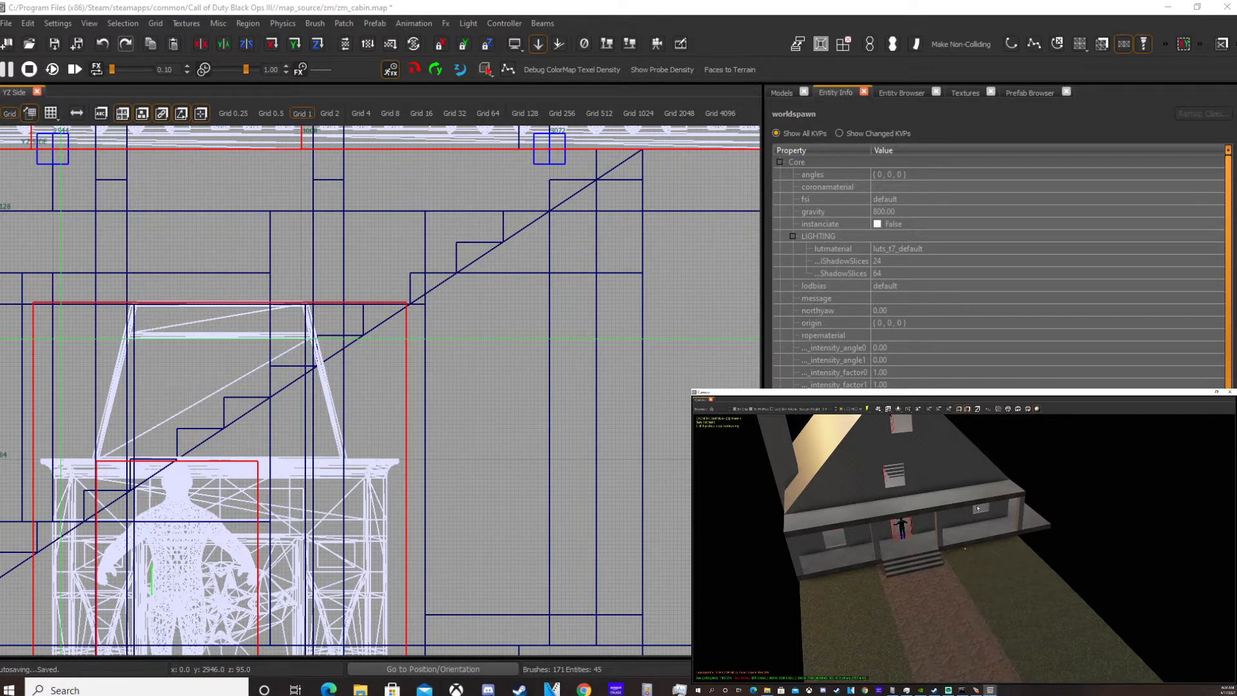
pyautogui.moveTo(888, 502); pyautogui.dragTo(955, 547, button='right')
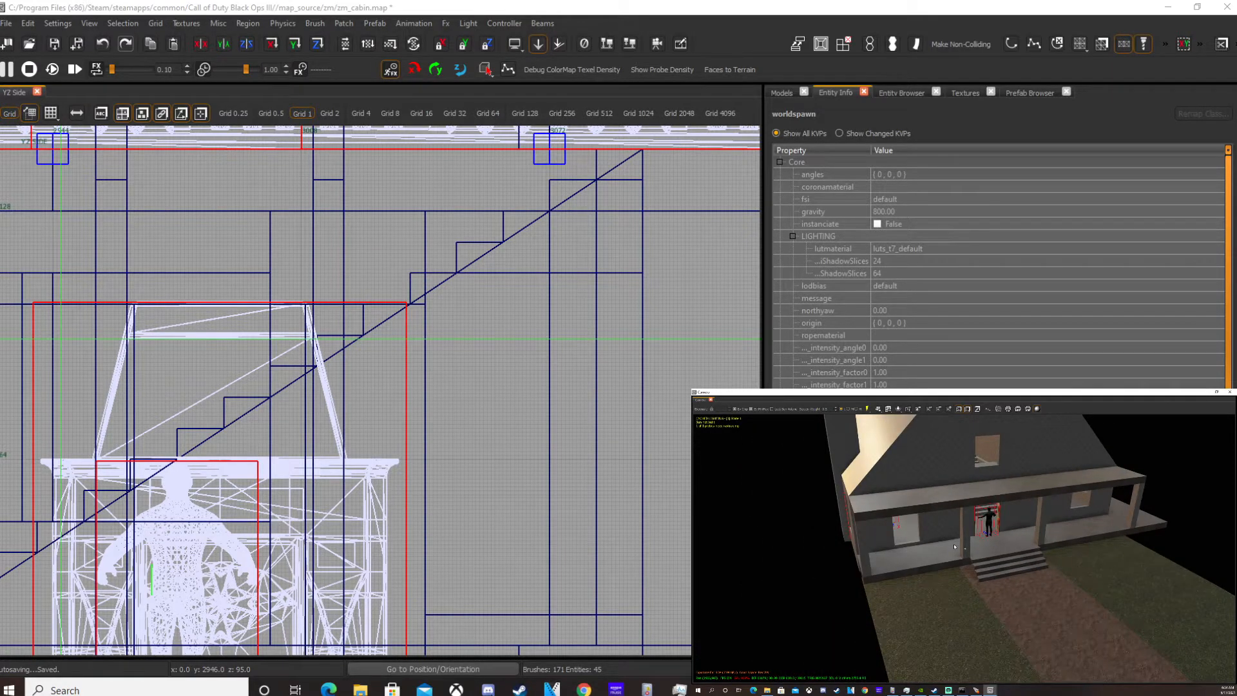
pyautogui.moveTo(954, 542); pyautogui.dragTo(955, 543, button='right')
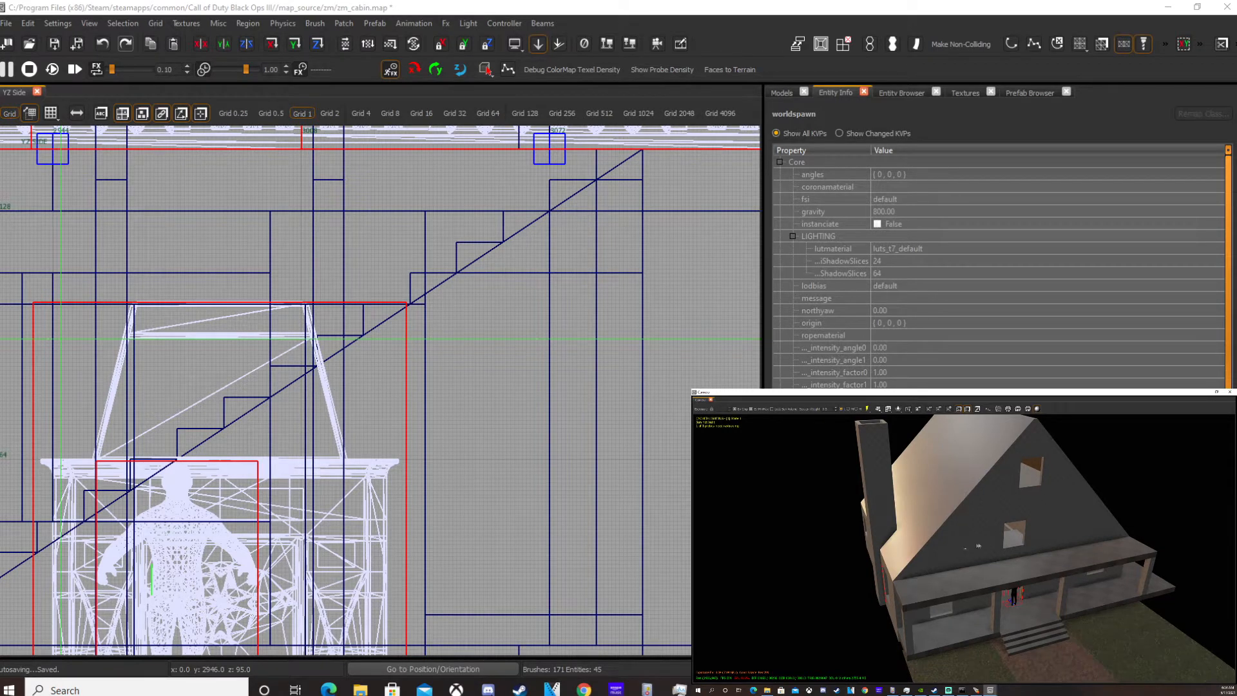
pyautogui.moveTo(1002, 538); pyautogui.dragTo(1001, 542, button='right')
pyautogui.keyDown('shift'); pyautogui.moveTo(982, 464); pyautogui.dragTo(1084, 550); pyautogui.keyUp('shift')
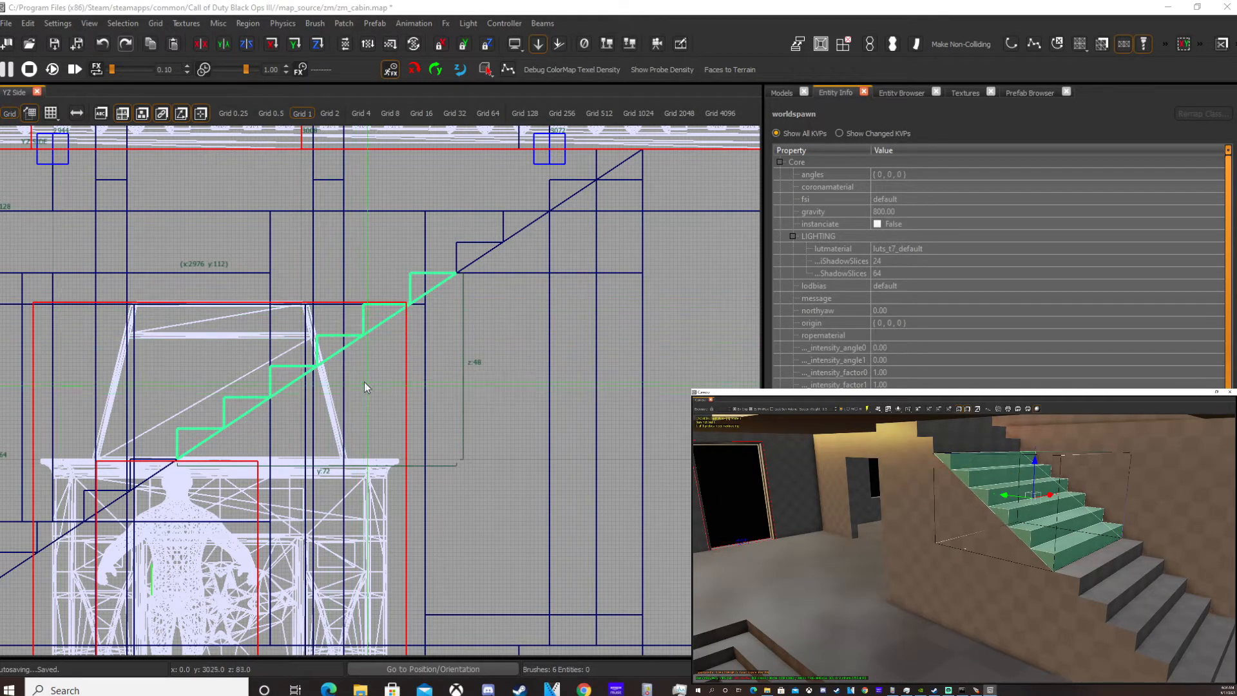
pyautogui.scroll(2, 368, 386)
pyautogui.press('Escape')
pyautogui.keyDown('shift'); pyautogui.click(924, 471); pyautogui.keyUp('shift')
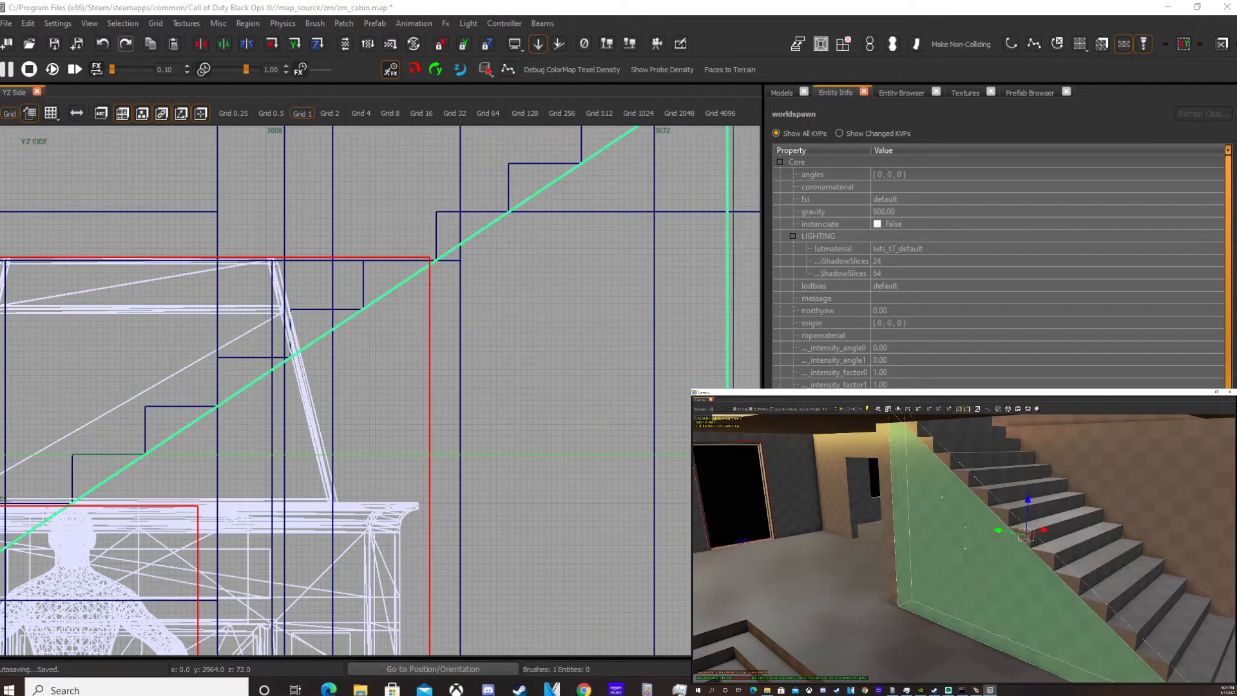
pyautogui.press('Escape')
# Step: Draw a brush 80 units long and 12 units deep in the top view, over the ground in front of the cabin
pyautogui.hotkey('ctrl', 'Tab')
pyautogui.scroll(-5, 455, 432)
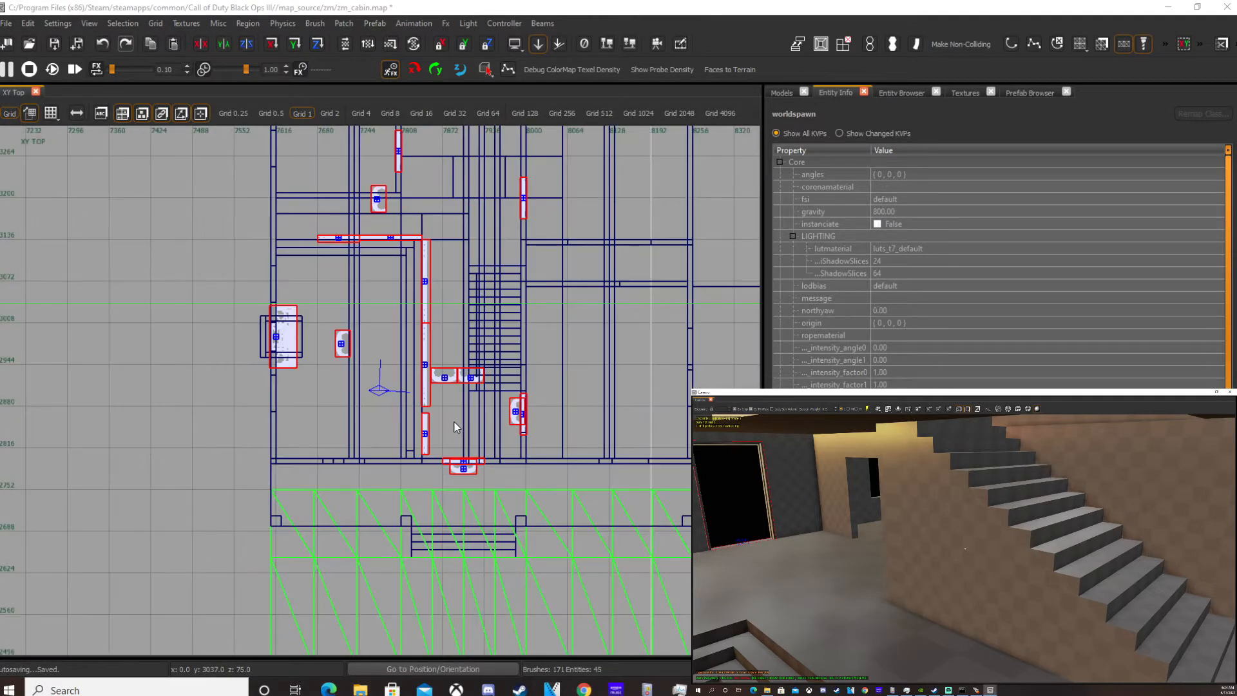
pyautogui.moveTo(455, 431); pyautogui.dragTo(387, 389, button='right')
pyautogui.press('Down')
pyautogui.press('.')
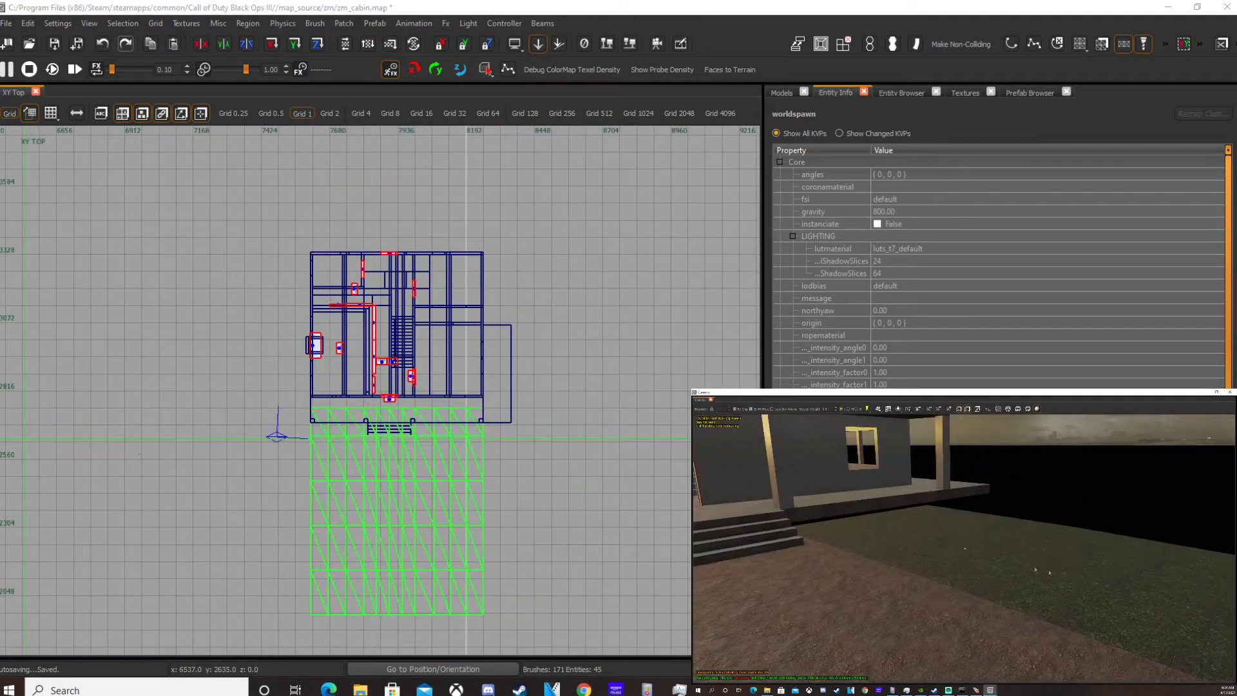
pyautogui.scroll(1, 400, 486)
pyautogui.press('Left')
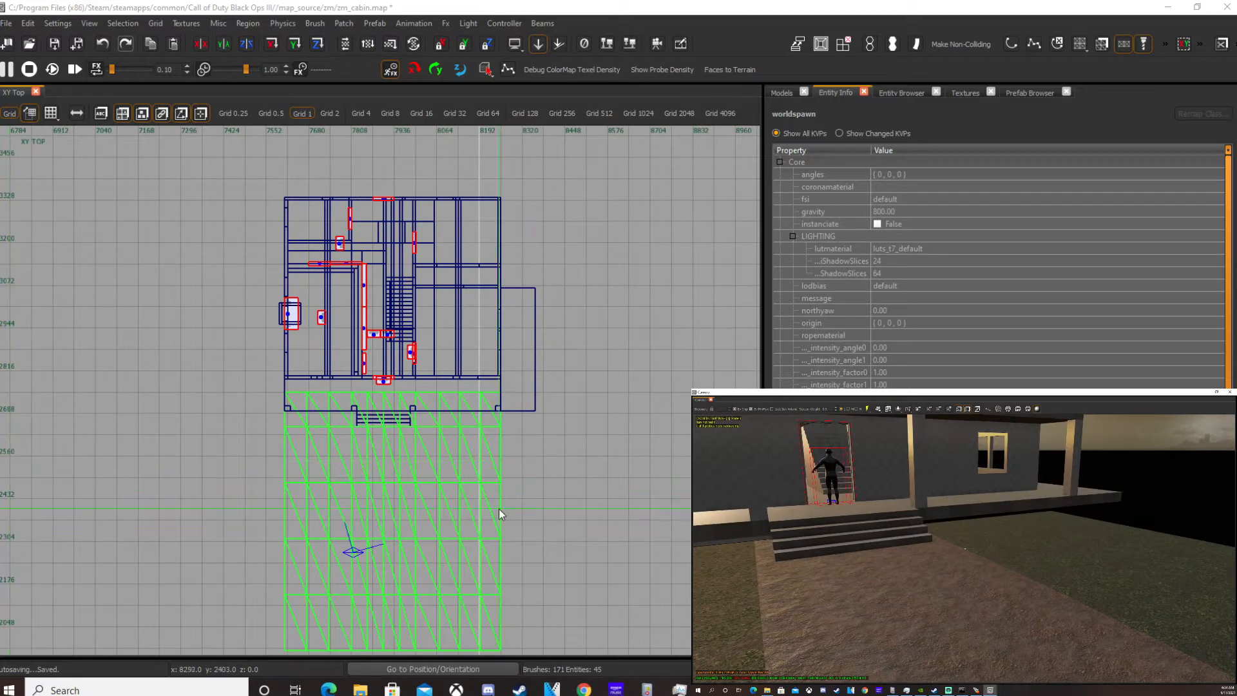
pyautogui.scroll(4, 481, 460)
pyautogui.scroll(3, 478, 464)
pyautogui.moveTo(276, 361)
pyautogui.mouseDown()
pyautogui.moveTo(379, 428)
pyautogui.moveTo(484, 358)
pyautogui.moveTo(465, 332)
pyautogui.moveTo(599, 329)
pyautogui.mouseUp()
pyautogui.scroll(3, 379, 428)
pyautogui.scroll(3, 464, 332)
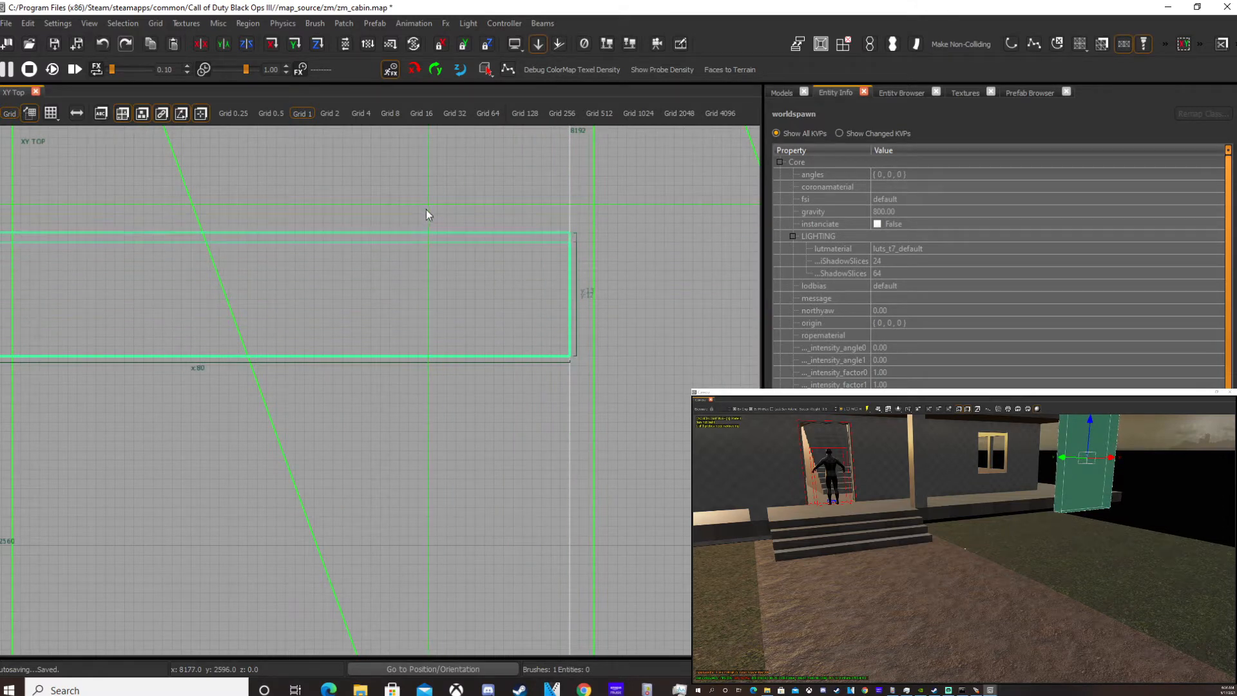
# Step: Lower the new brush and reduce its height to 8 units in the front view
pyautogui.hotkey('ctrl', 'Tab')
pyautogui.scroll(-5, 438, 259)
pyautogui.moveTo(393, 168)
pyautogui.mouseDown()
pyautogui.moveTo(393, 285)
pyautogui.moveTo(418, 333)
pyautogui.mouseUp()
pyautogui.scroll(6, 447, 387)
pyautogui.moveTo(521, 301); pyautogui.dragTo(523, 343)
pyautogui.hotkey('ctrl', 'Tab')
pyautogui.hotkey('ctrl', 'Tab')
pyautogui.scroll(-1, 393, 337)
pyautogui.scroll(-1, 393, 340)
pyautogui.moveTo(1063, 514); pyautogui.dragTo(1065, 514, button='right')
pyautogui.press('w')
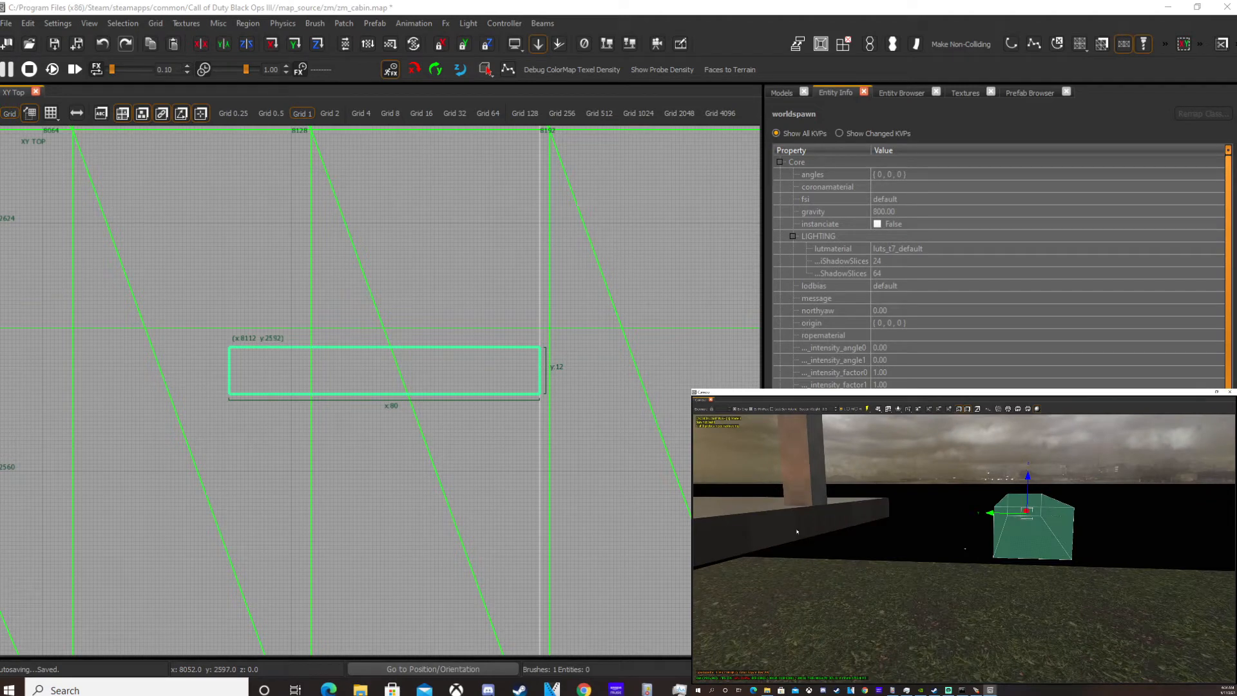
# Step: Clip the step brush diagonally from corner to corner of its 12 by 8 side profile, keeping the upper wedge
pyautogui.press('Escape')
pyautogui.keyDown('ctrl'); pyautogui.moveTo(975, 548); pyautogui.dragTo(978, 547, button='right'); pyautogui.keyUp('ctrl')
pyautogui.keyDown('shift'); pyautogui.click(929, 540); pyautogui.keyUp('shift')
pyautogui.scroll(-1, 363, 328)
pyautogui.hotkey('ctrl', 'Tab')
pyautogui.hotkey('ctrl', 'Tab')
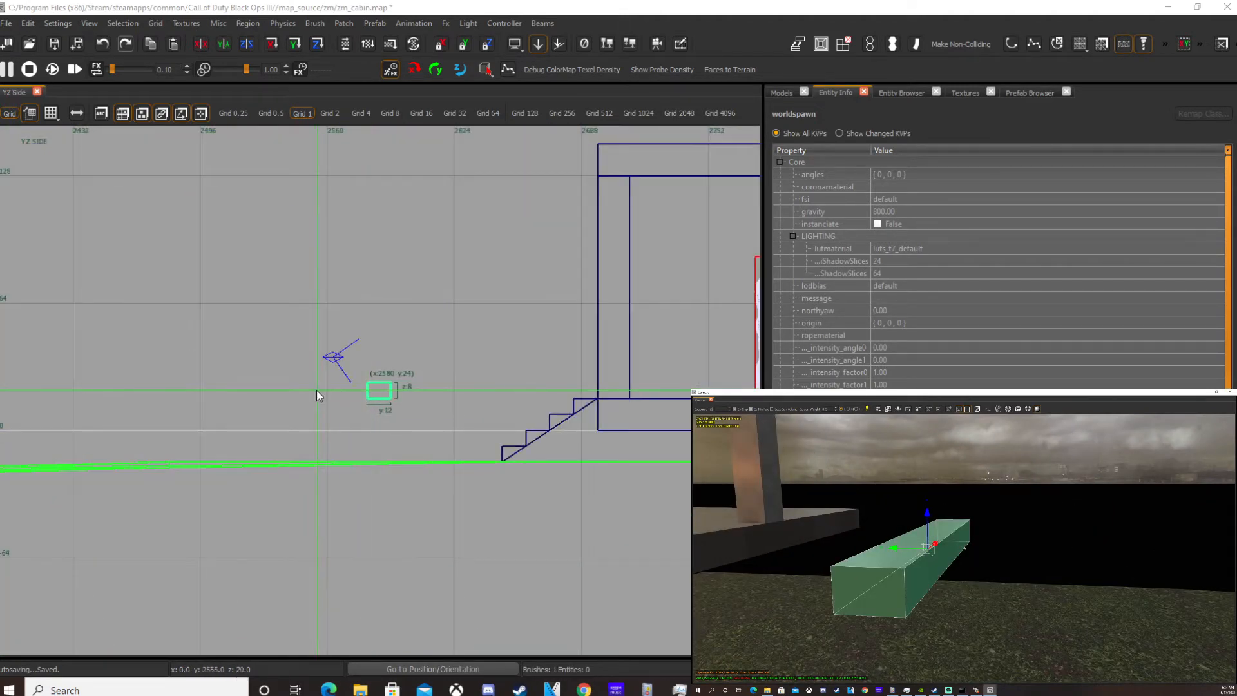
pyautogui.keyDown('ctrl'); pyautogui.moveTo(1038, 513); pyautogui.dragTo(1025, 522, button='right'); pyautogui.keyUp('ctrl')
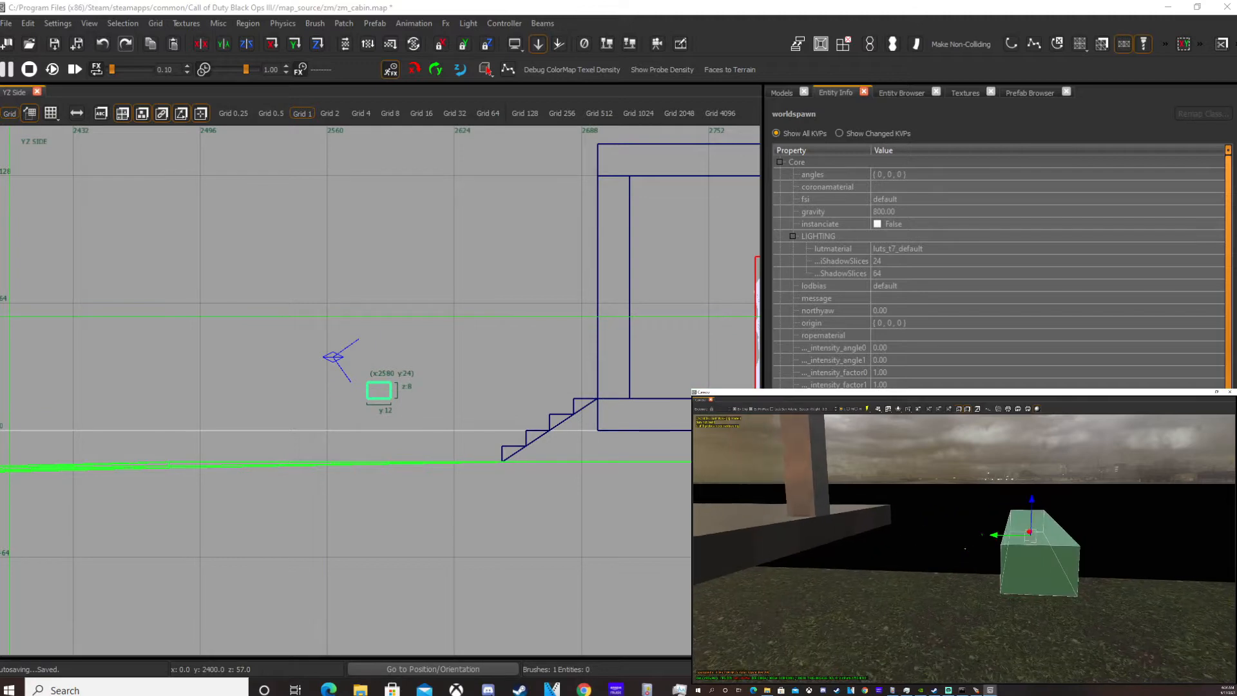
pyautogui.scroll(4, 388, 422)
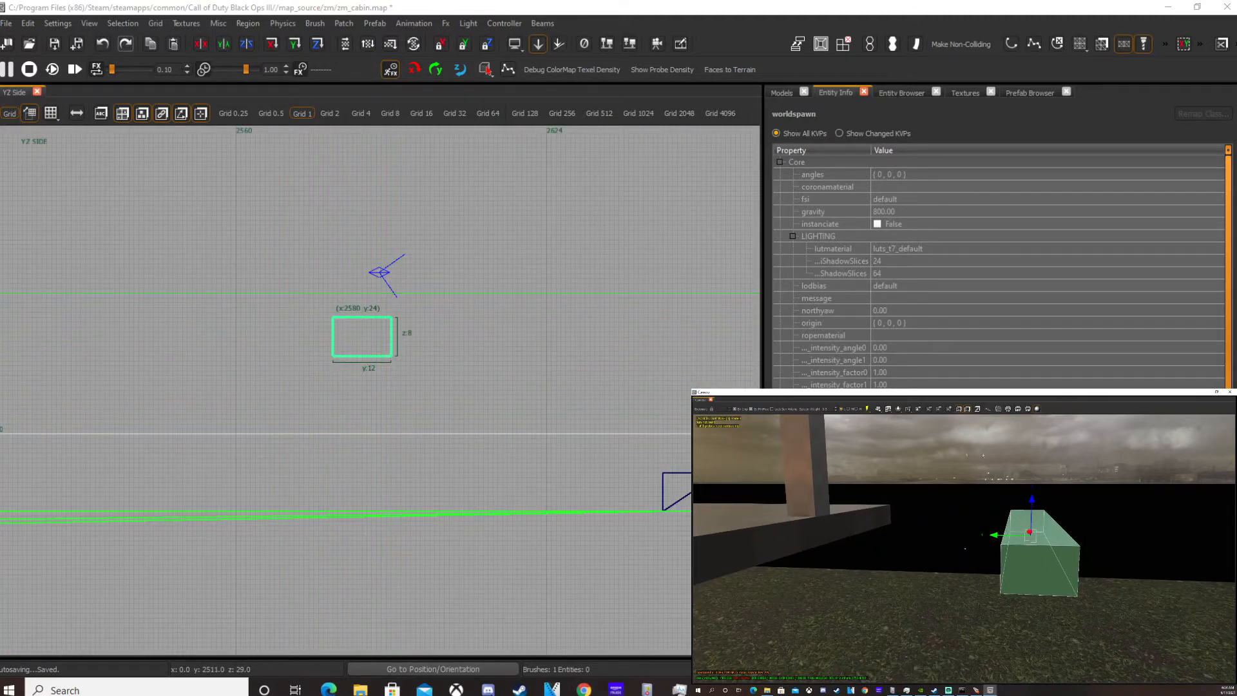
pyautogui.scroll(6, 362, 339)
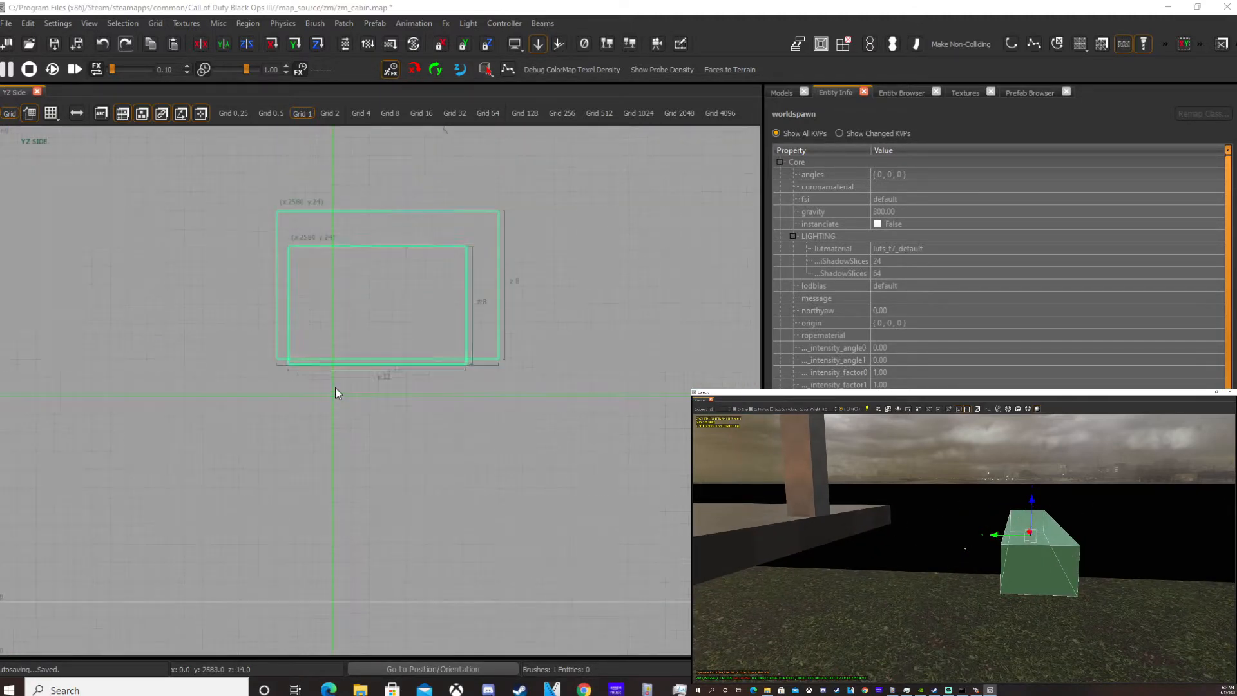
pyautogui.click(502, 209)
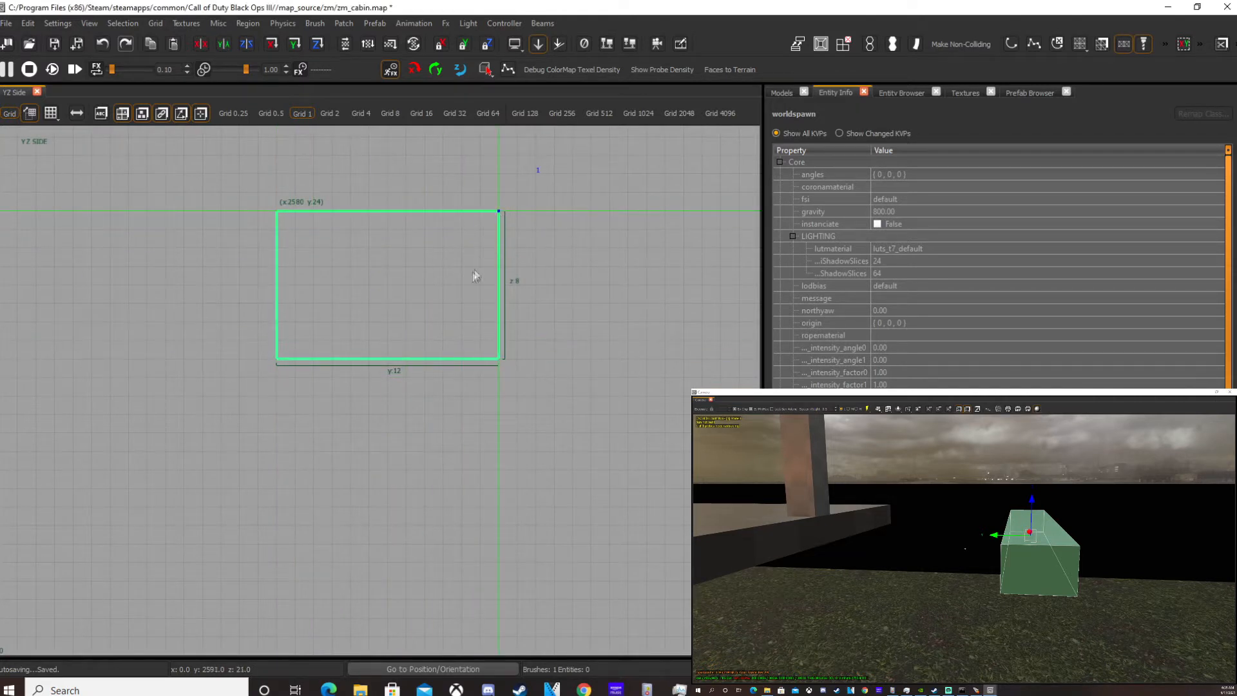
pyautogui.click(276, 360)
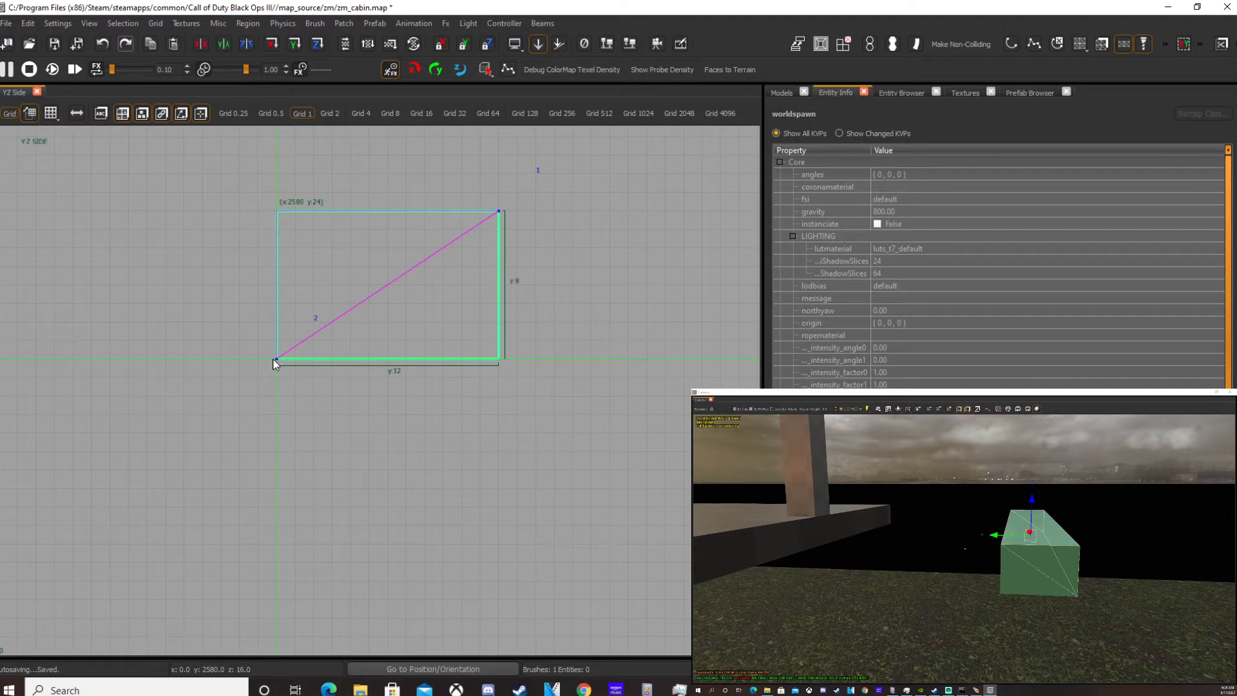
pyautogui.scroll(1, 362, 281)
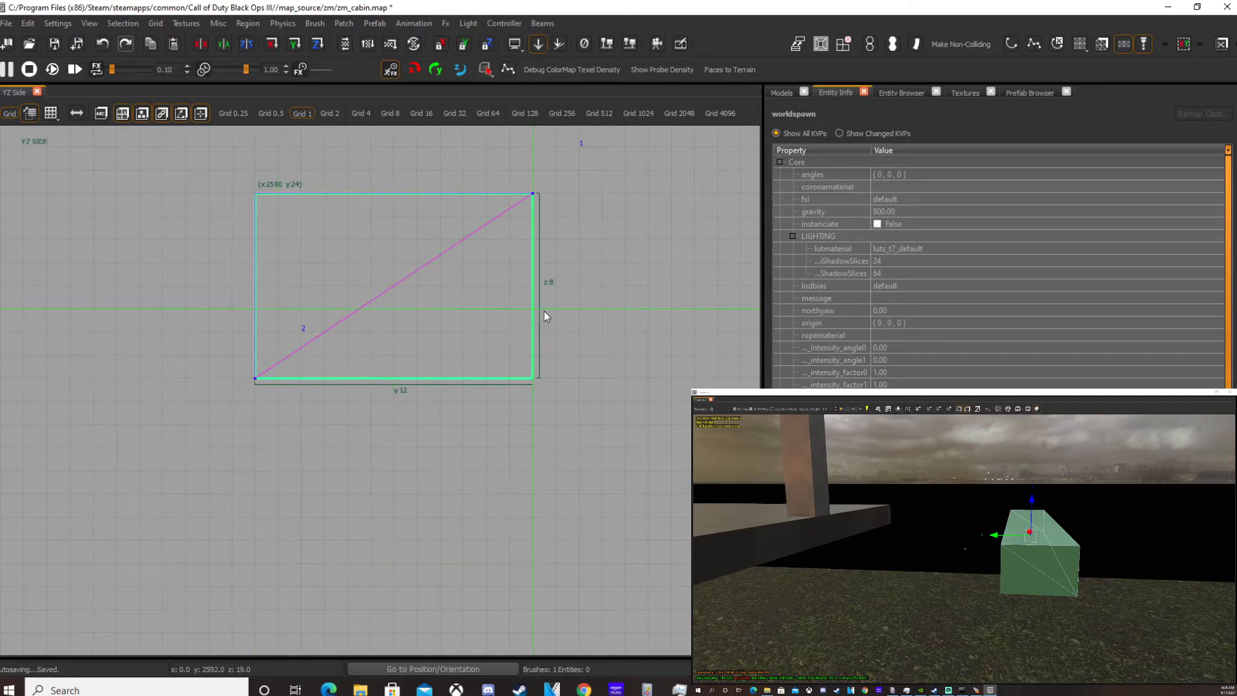
pyautogui.press('Return')
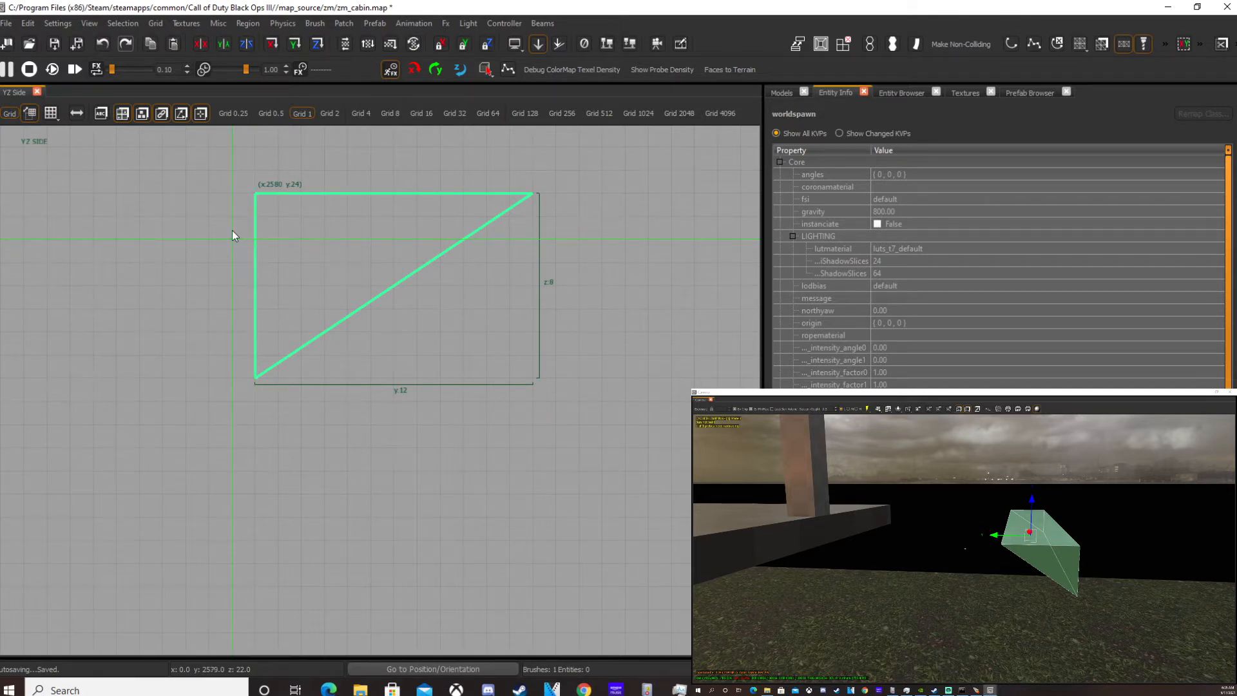
# Step: Undo the clip and split the brush along the same diagonal, keeping both wedges
pyautogui.hotkey('ctrl', 'z')
pyautogui.click(532, 193)
pyautogui.click(254, 379)
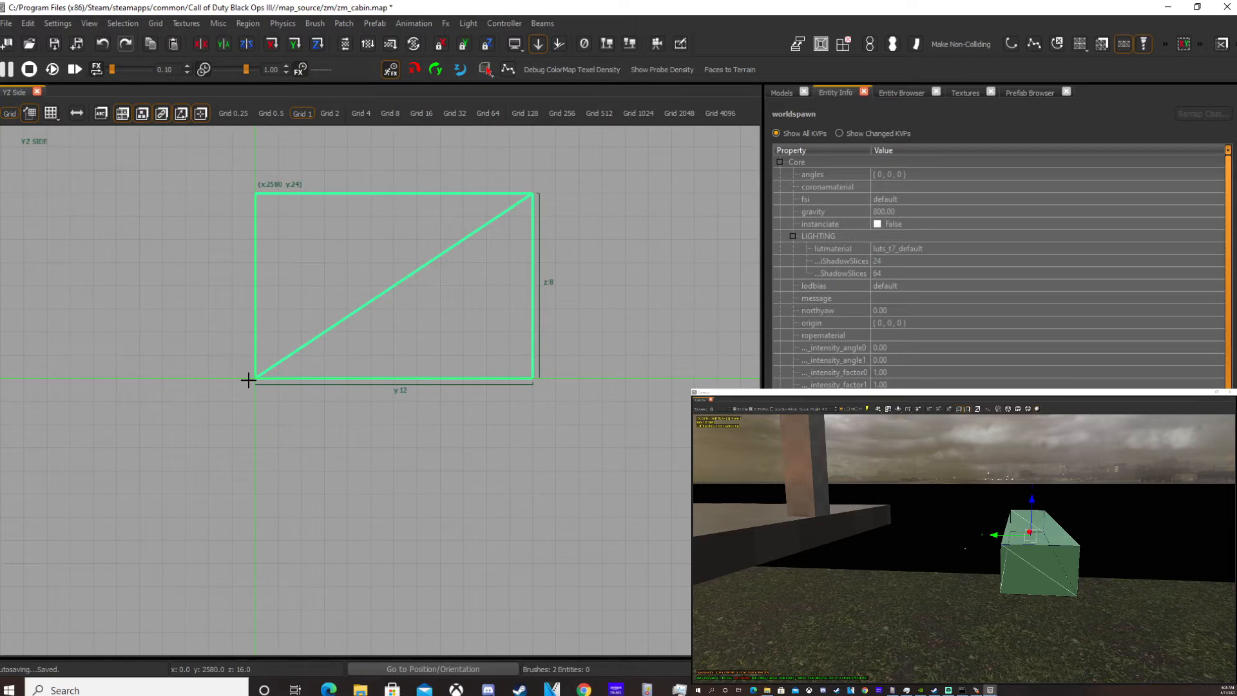
pyautogui.press('Escape')
# Step: Delete the lower wedge and the remaining upper wedge of the split brush
pyautogui.keyDown('shift'); pyautogui.click(1019, 573); pyautogui.keyUp('shift')
pyautogui.press('BackSpace')
pyautogui.keyDown('shift'); pyautogui.click(1057, 556); pyautogui.keyUp('shift')
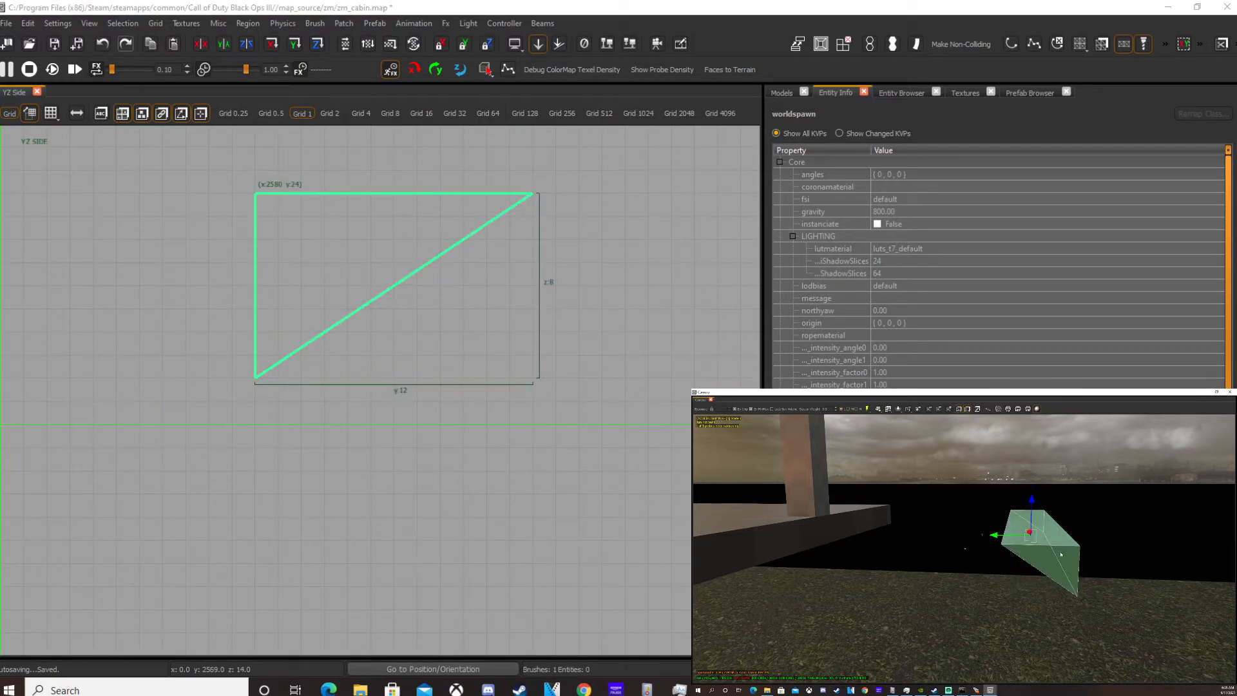
pyautogui.press('BackSpace')
# Step: Select the porch roof brush and place two clip points across it in the top view
pyautogui.scroll(-5, 1061, 555)
pyautogui.moveTo(1060, 557); pyautogui.dragTo(976, 559, button='right')
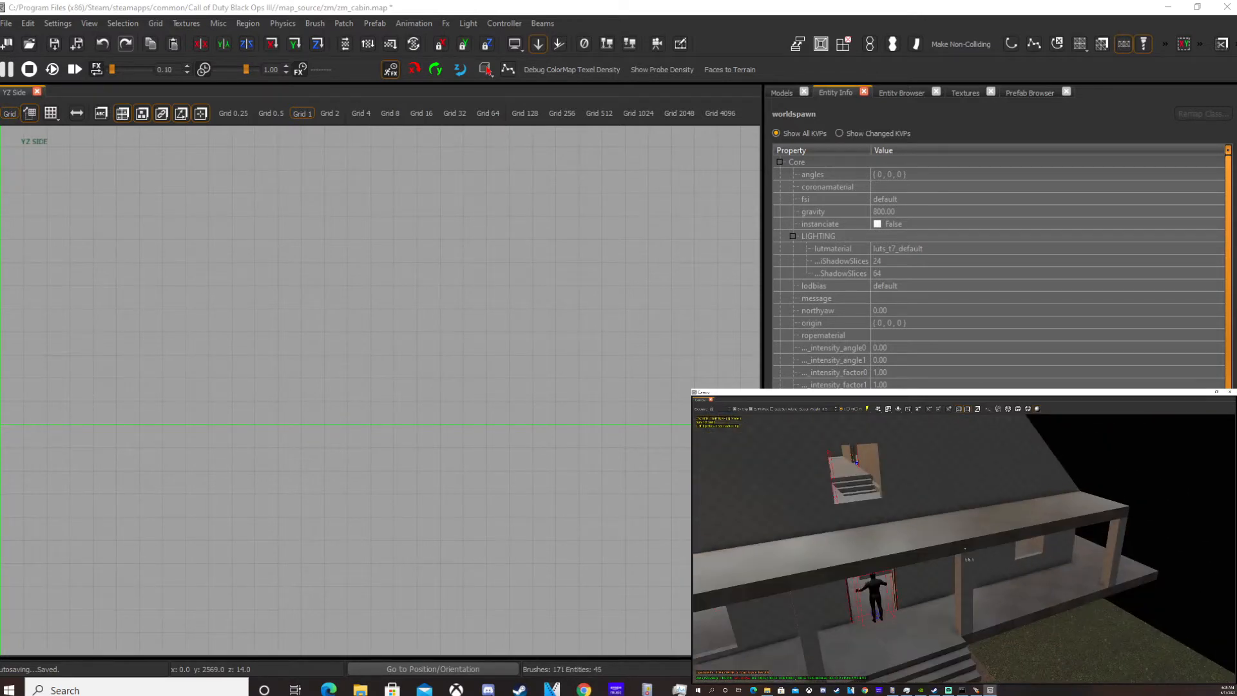
pyautogui.click(1027, 533)
pyautogui.hotkey('ctrl', 'Tab')
pyautogui.scroll(4, 171, 387)
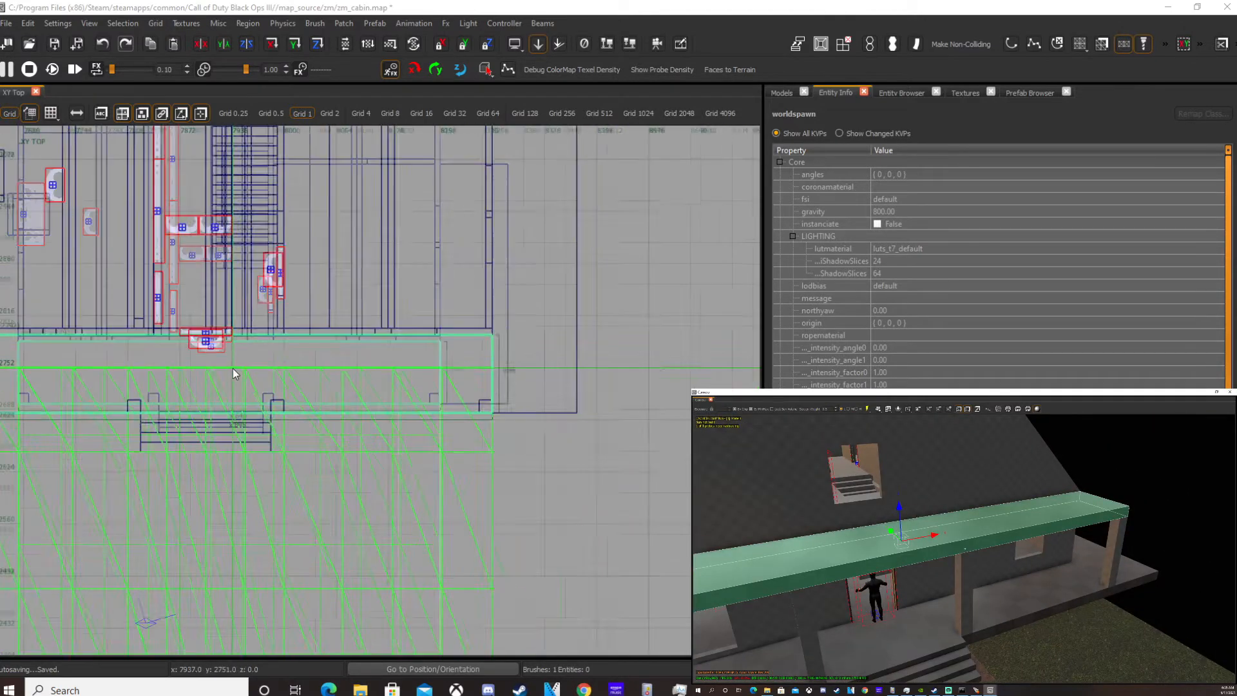
pyautogui.press('x')
pyautogui.click(113, 367)
pyautogui.click(197, 362)
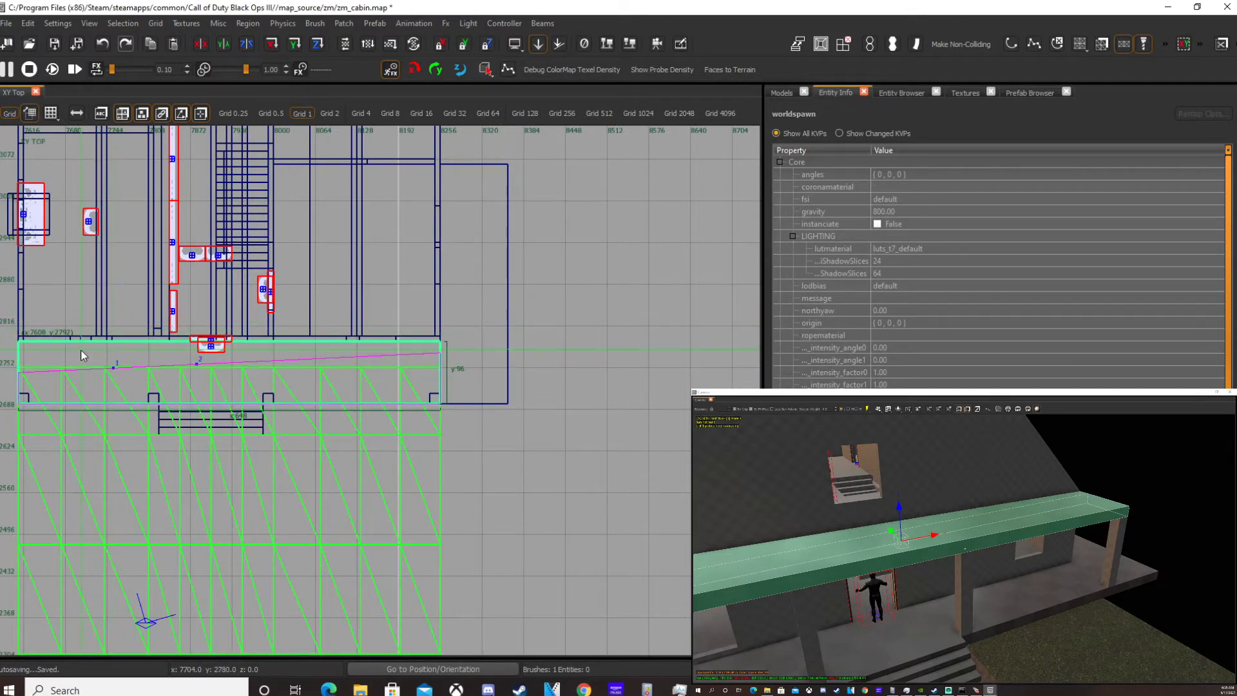
# Step: Try a steeper diagonal clip by placing two new clip points near the porch roof's east end, and leave clipping
pyautogui.scroll(1, 87, 351)
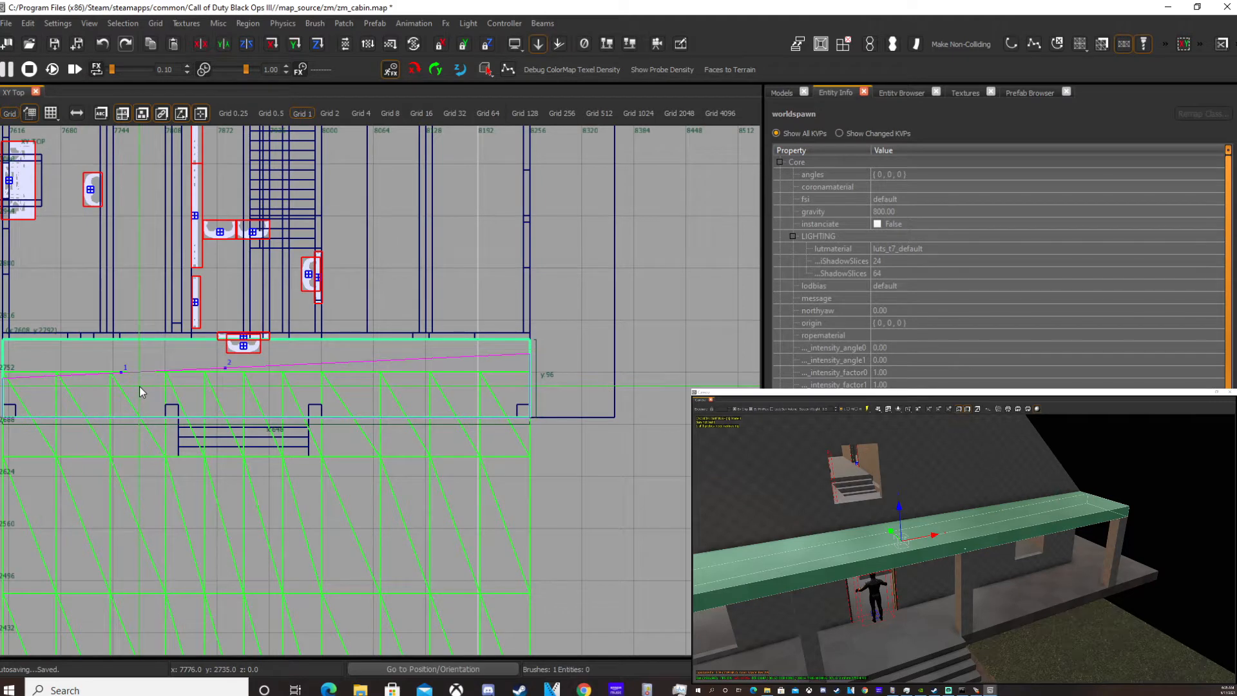
pyautogui.scroll(3, 477, 416)
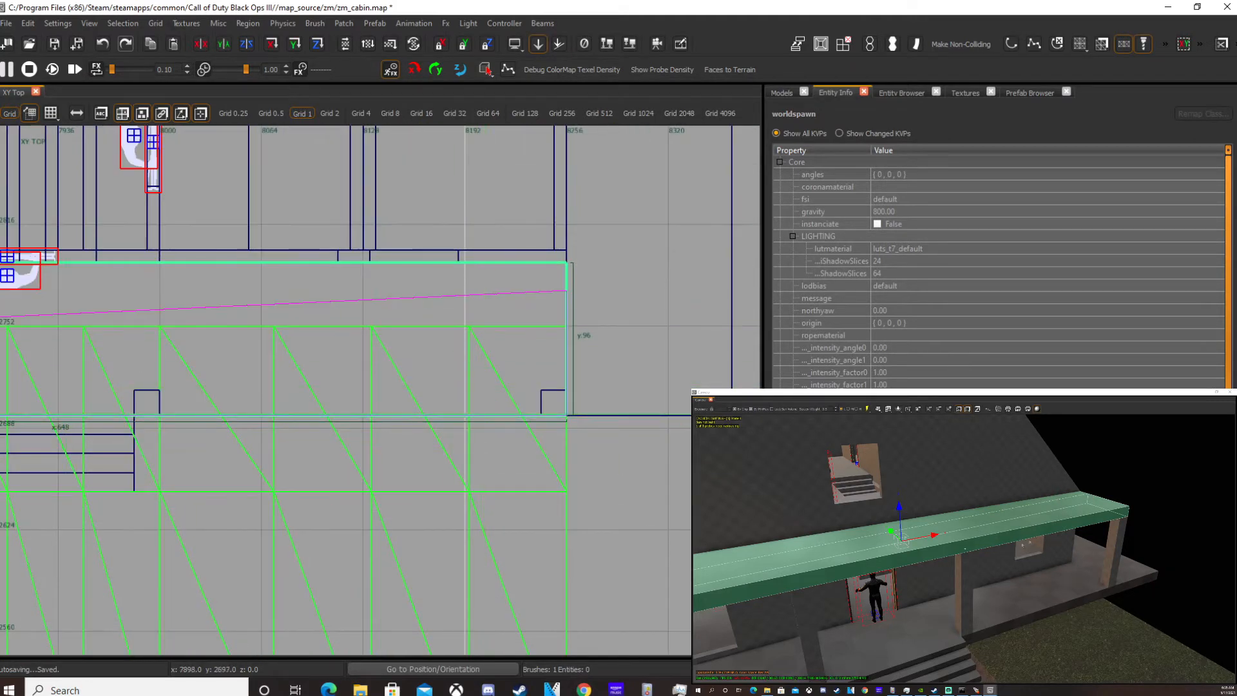
pyautogui.click(515, 291)
pyautogui.click(296, 345)
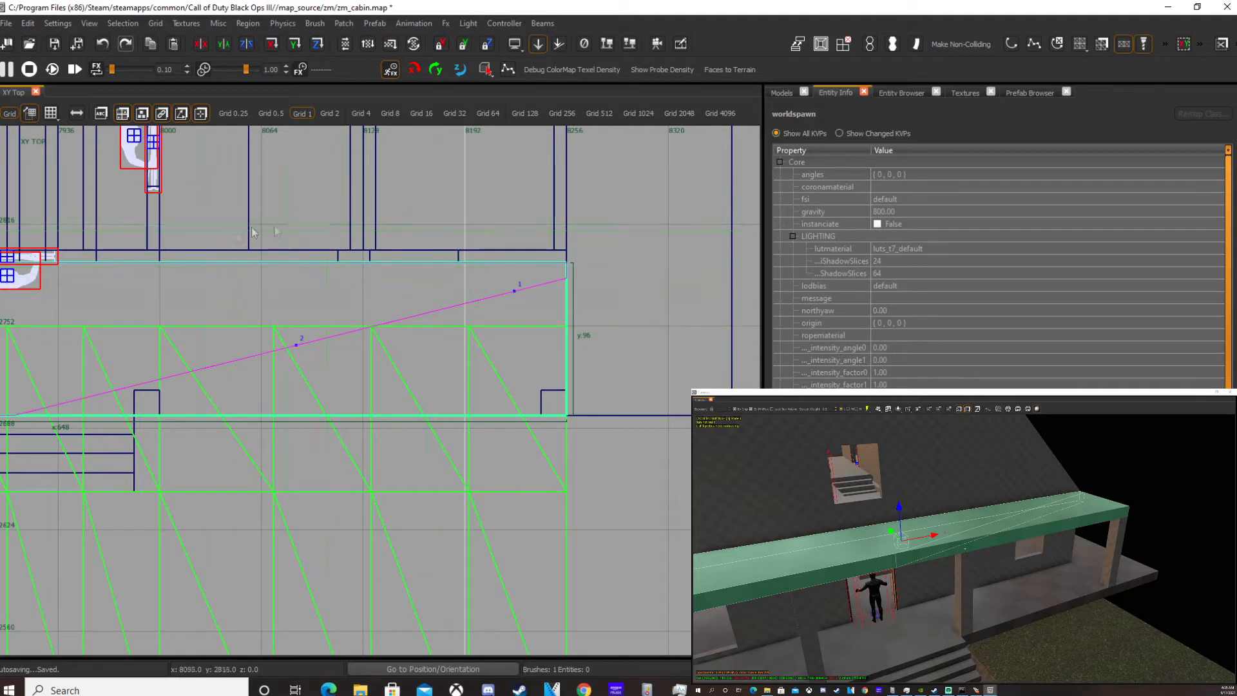
pyautogui.press('Return')
pyautogui.press('Escape')
# Step: Select a thin vertical wall brush of the cabin and pull it clear of the house to about x 7262
pyautogui.moveTo(965, 491); pyautogui.dragTo(964, 492, button='right')
pyautogui.keyDown('shift'); pyautogui.click(965, 492); pyautogui.keyUp('shift')
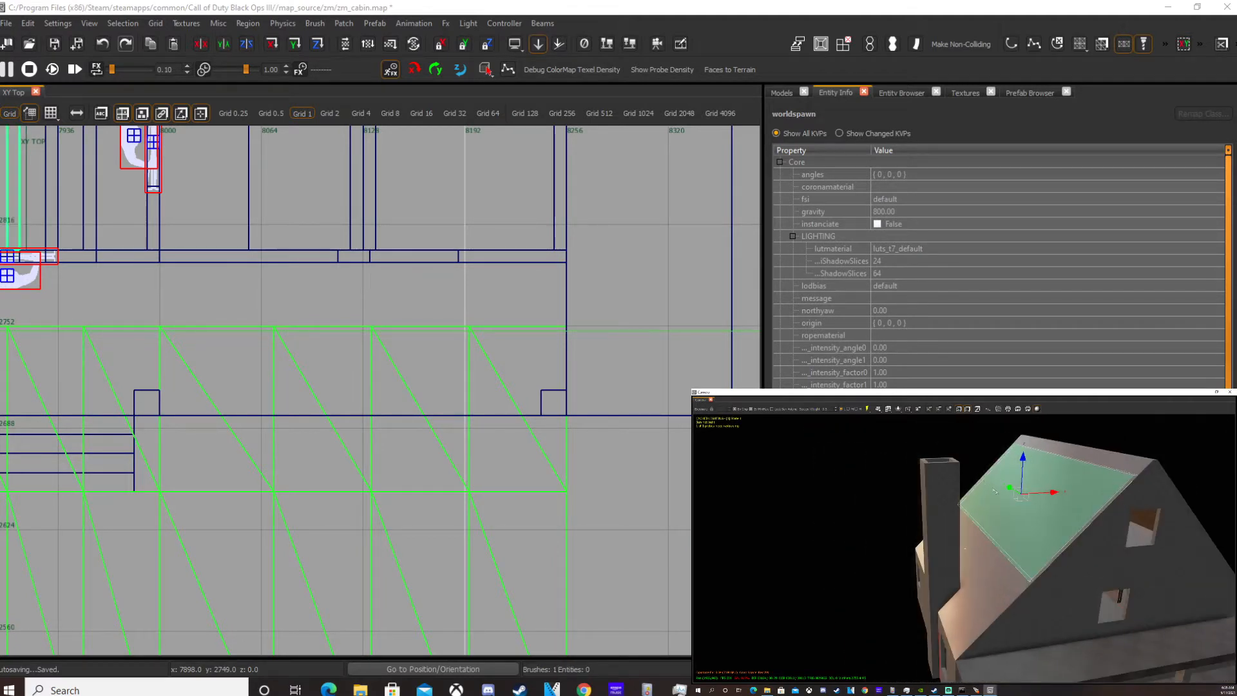
pyautogui.moveTo(1085, 484); pyautogui.dragTo(1134, 472, button='right')
pyautogui.scroll(-5, 252, 350)
pyautogui.moveTo(1070, 517); pyautogui.dragTo(1065, 516, button='right')
pyautogui.keyDown('shift'); pyautogui.click(1054, 516); pyautogui.keyUp('shift')
pyautogui.moveTo(1087, 524); pyautogui.dragTo(947, 525)
pyautogui.scroll(-5, 616, 437)
pyautogui.hotkey('ctrl', 'Tab')
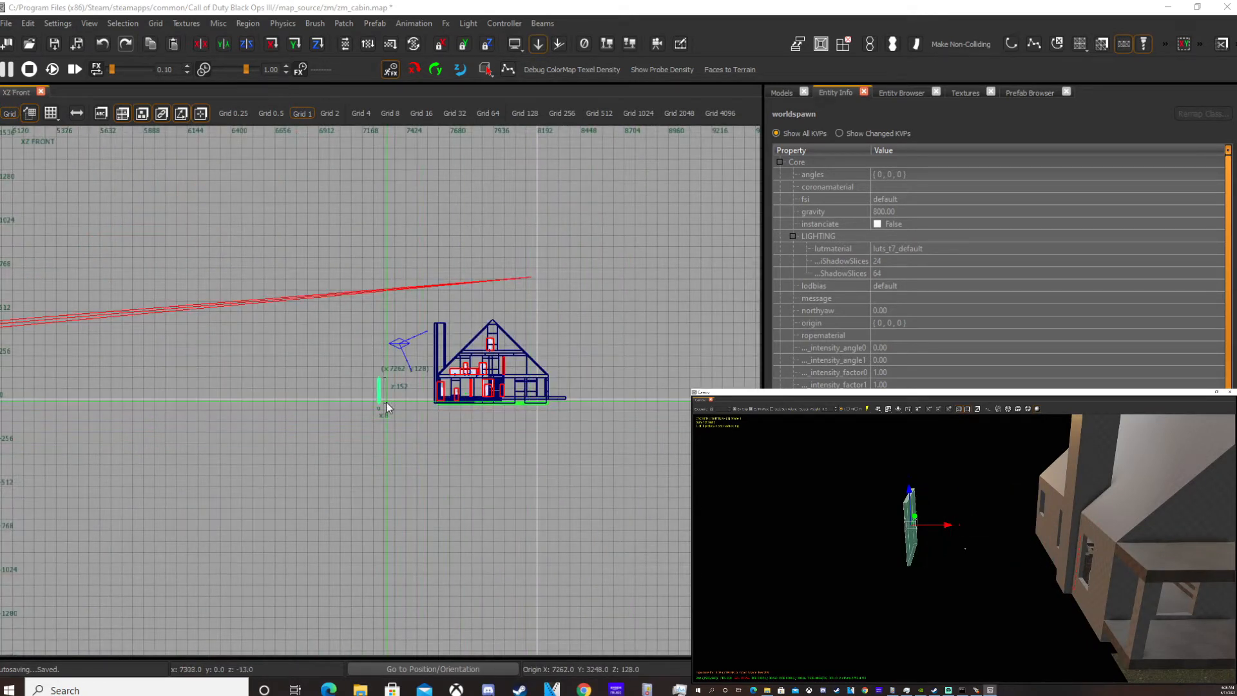
# Step: Move the wall brush to x 7104 in the front view, set the grid to 8 and shorten the brush to 128 units high
pyautogui.scroll(5, 348, 401)
pyautogui.scroll(4, 408, 428)
pyautogui.scroll(-2, 417, 428)
pyautogui.moveTo(467, 397)
pyautogui.mouseDown()
pyautogui.moveTo(334, 405)
pyautogui.moveTo(412, 481)
pyautogui.moveTo(411, 543)
pyautogui.mouseUp()
pyautogui.press('4')
pyautogui.scroll(4, 334, 410)
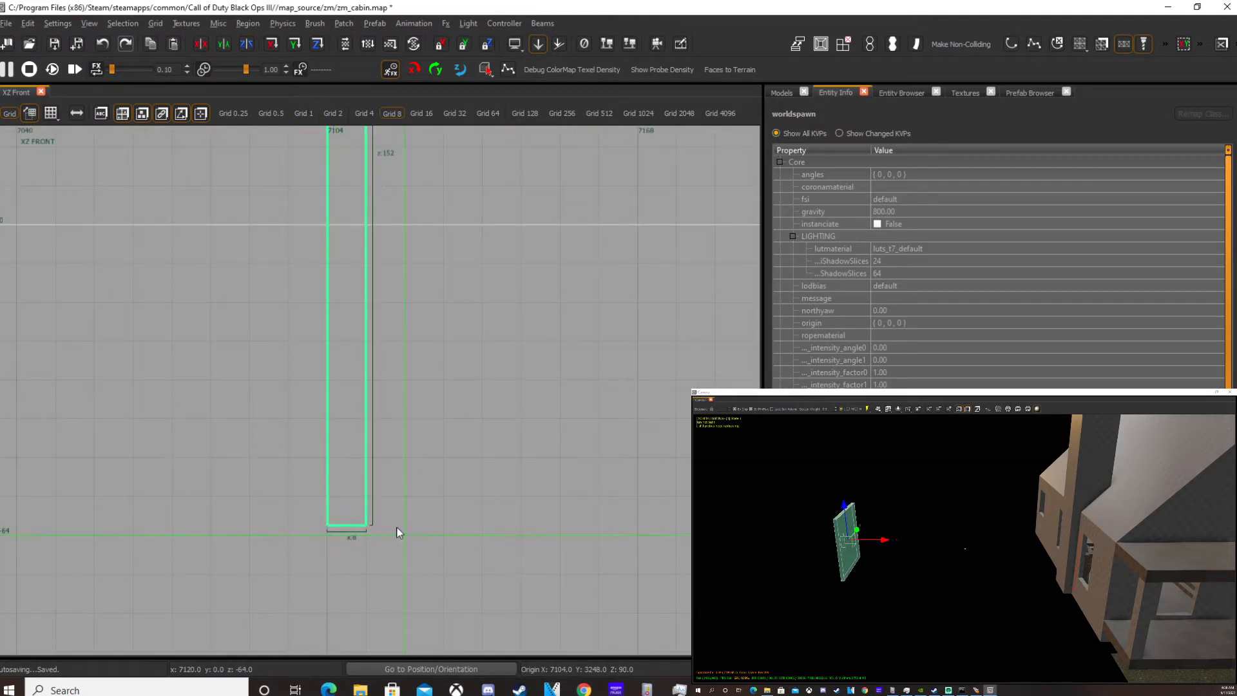
pyautogui.scroll(-3, 374, 519)
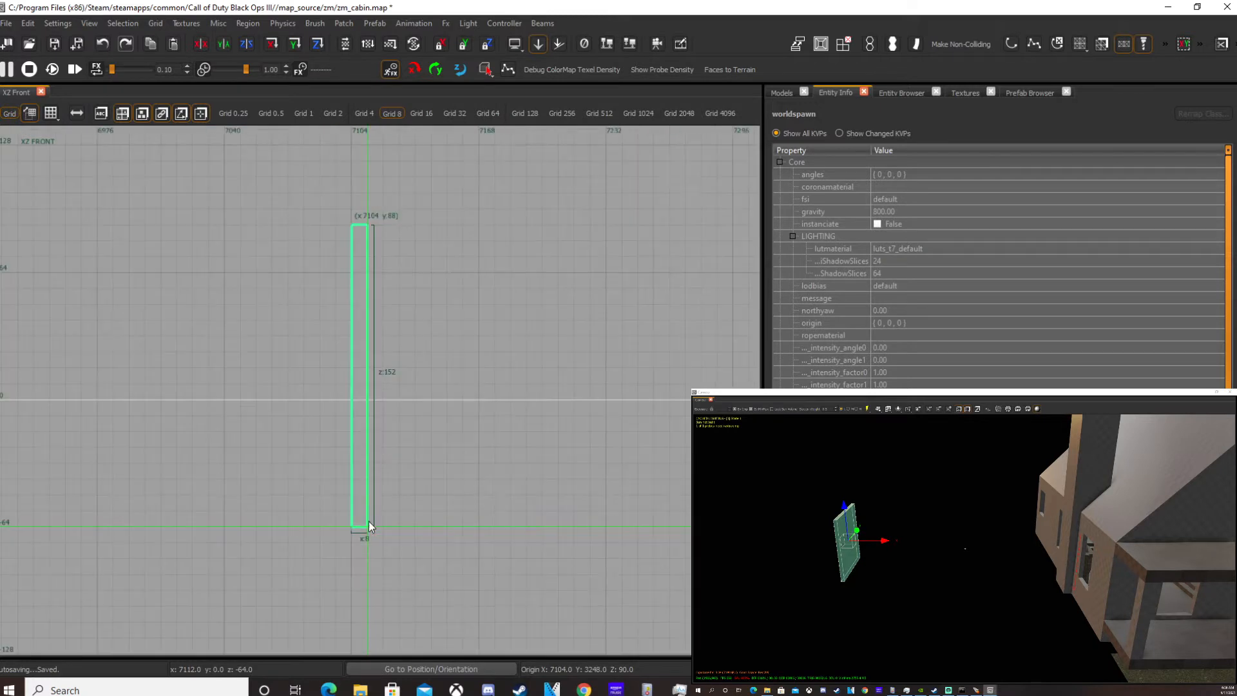
pyautogui.moveTo(366, 200); pyautogui.dragTo(365, 254)
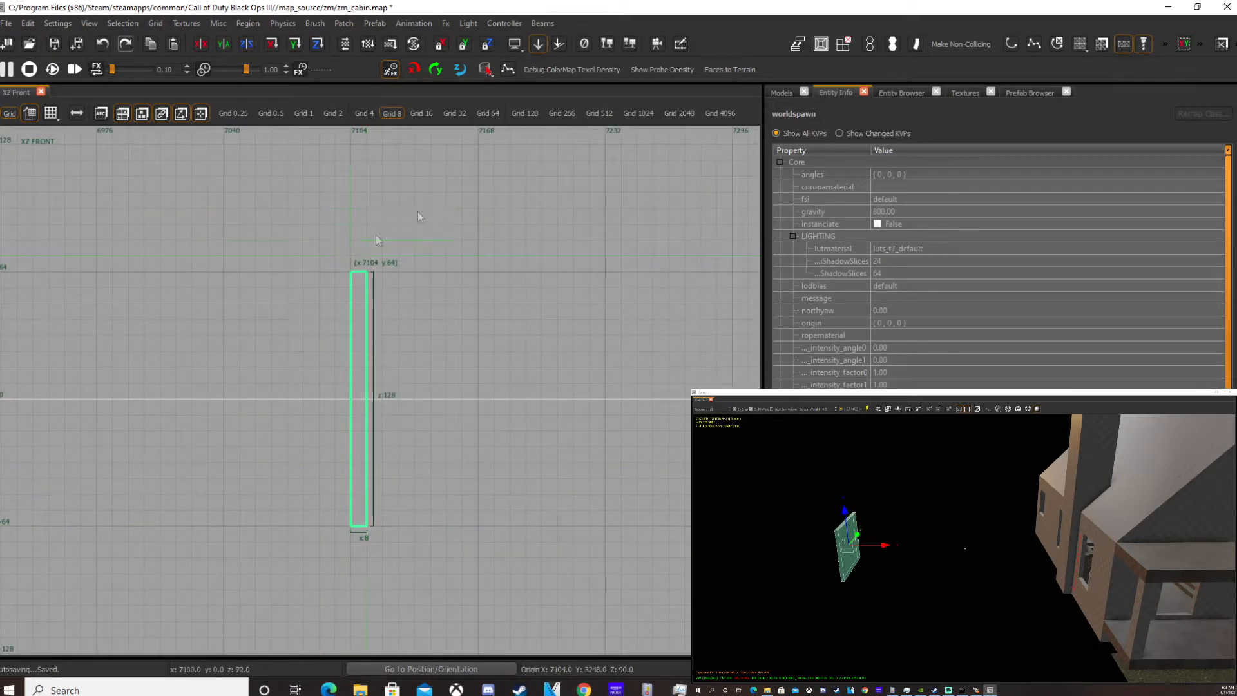
# Step: Shift the wall brush off the 8-unit grid using grid size 2, then set the grid to 8 and snap the brush to it
pyautogui.moveTo(365, 268); pyautogui.dragTo(324, 267, button='right')
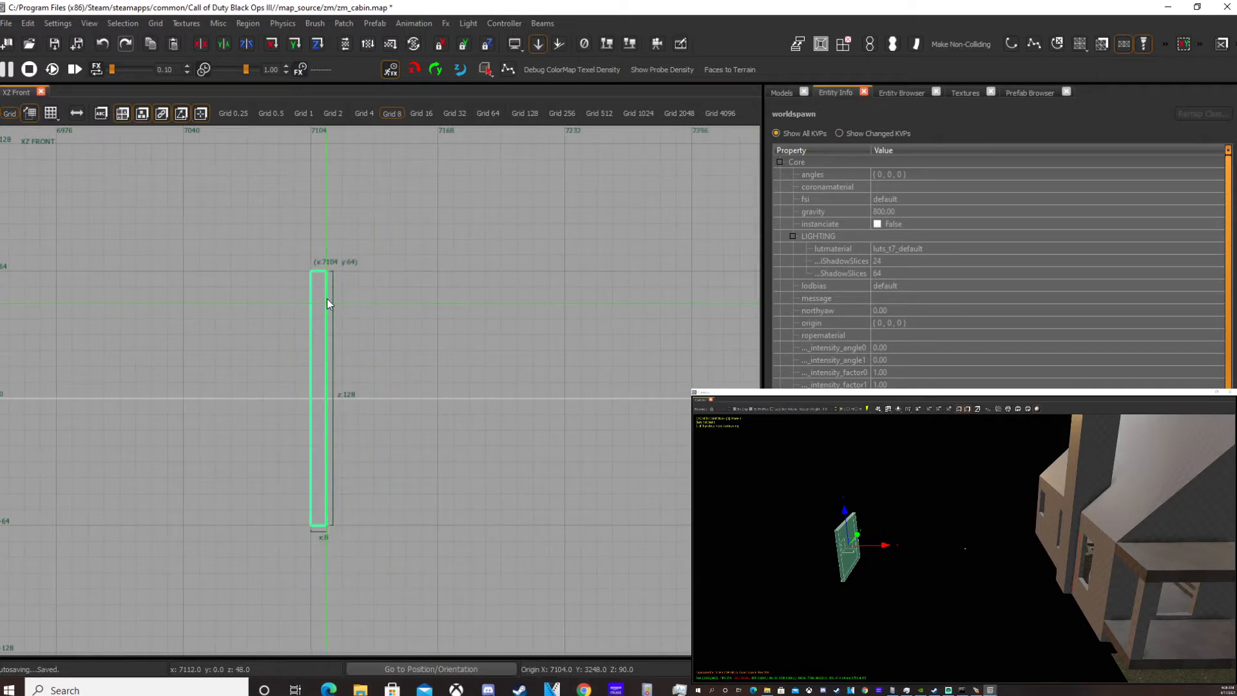
pyautogui.scroll(5, 322, 451)
pyautogui.moveTo(303, 591); pyautogui.dragTo(310, 499, button='right')
pyautogui.scroll(1, 311, 561)
pyautogui.moveTo(323, 500); pyautogui.dragTo(347, 466)
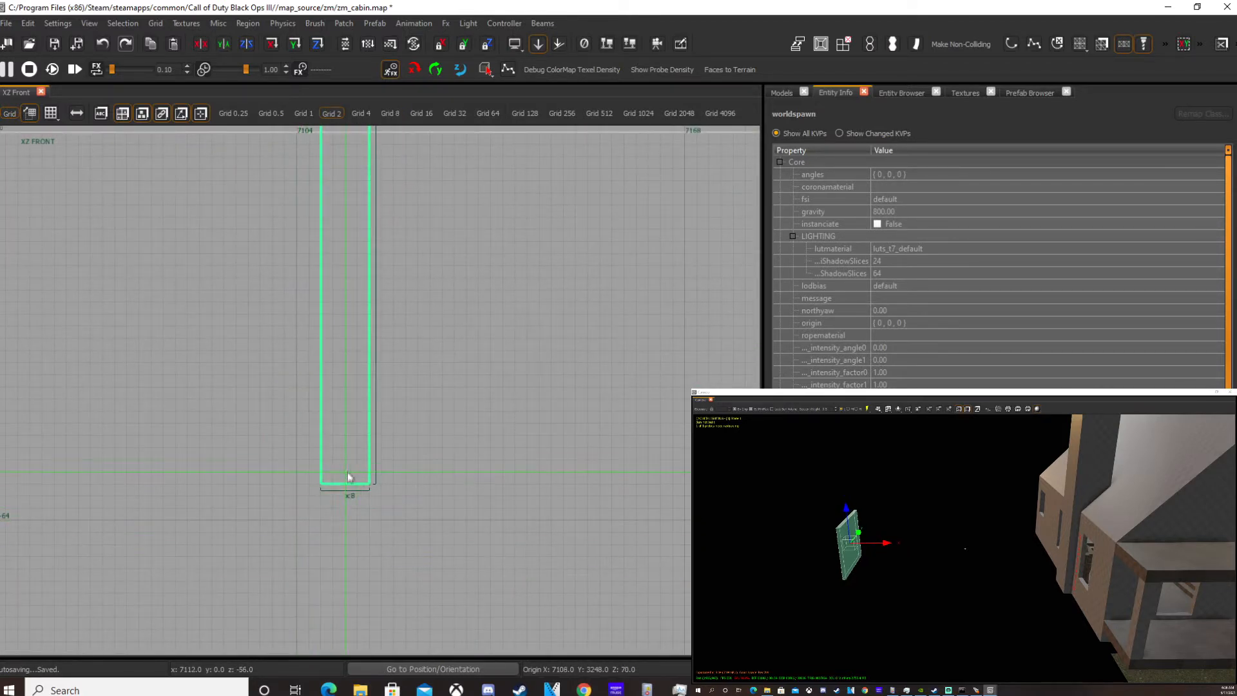
pyautogui.press('4')
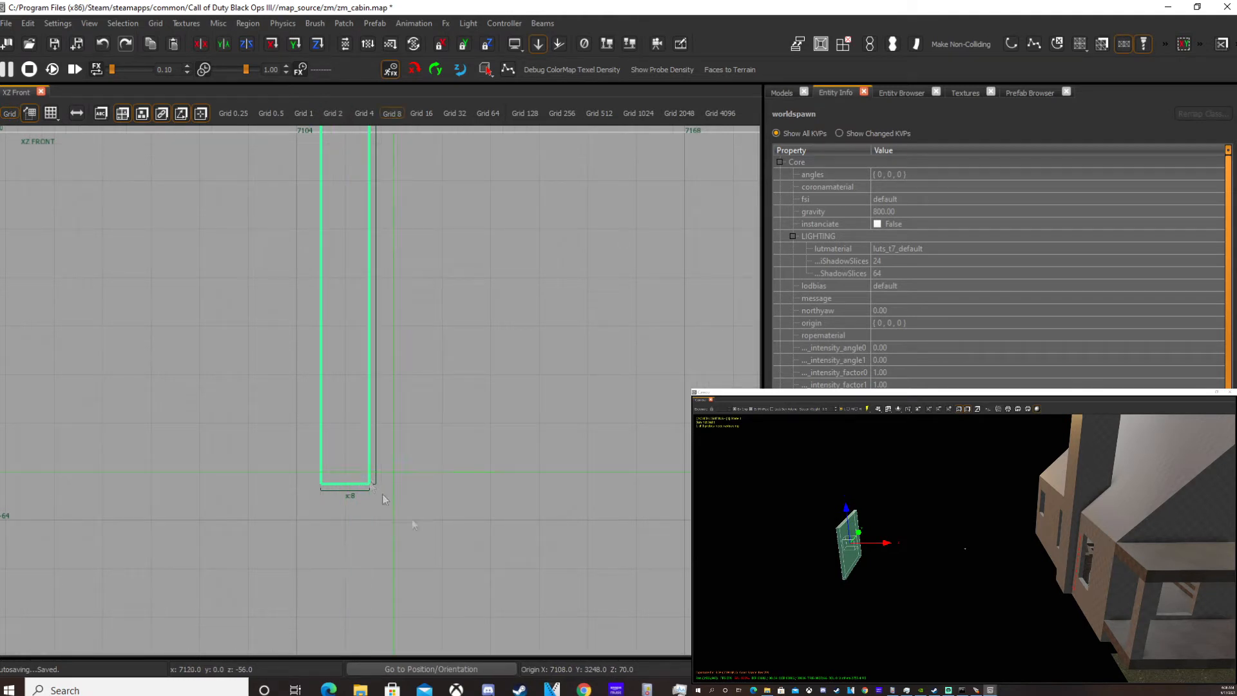
pyautogui.hotkey('ctrl', 'g')
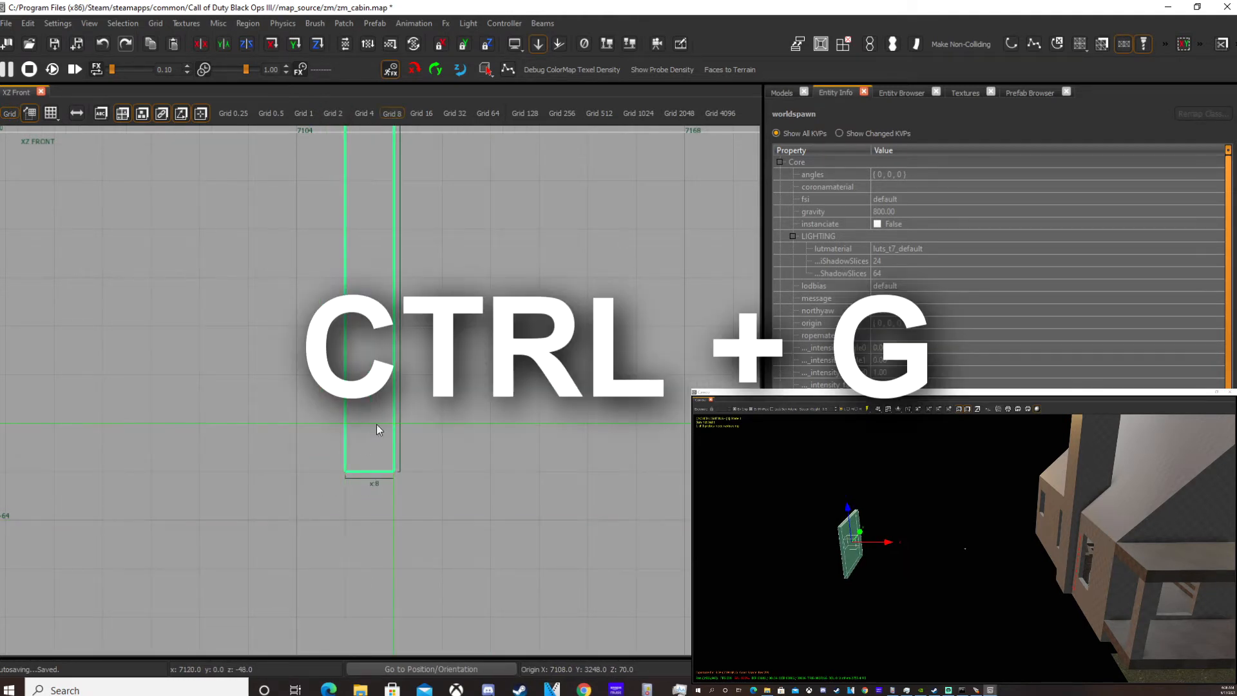
# Step: Snap the thin wall brush to the 8-unit grid so that it sits at x 7104
pyautogui.hotkey('ctrl', 'g')
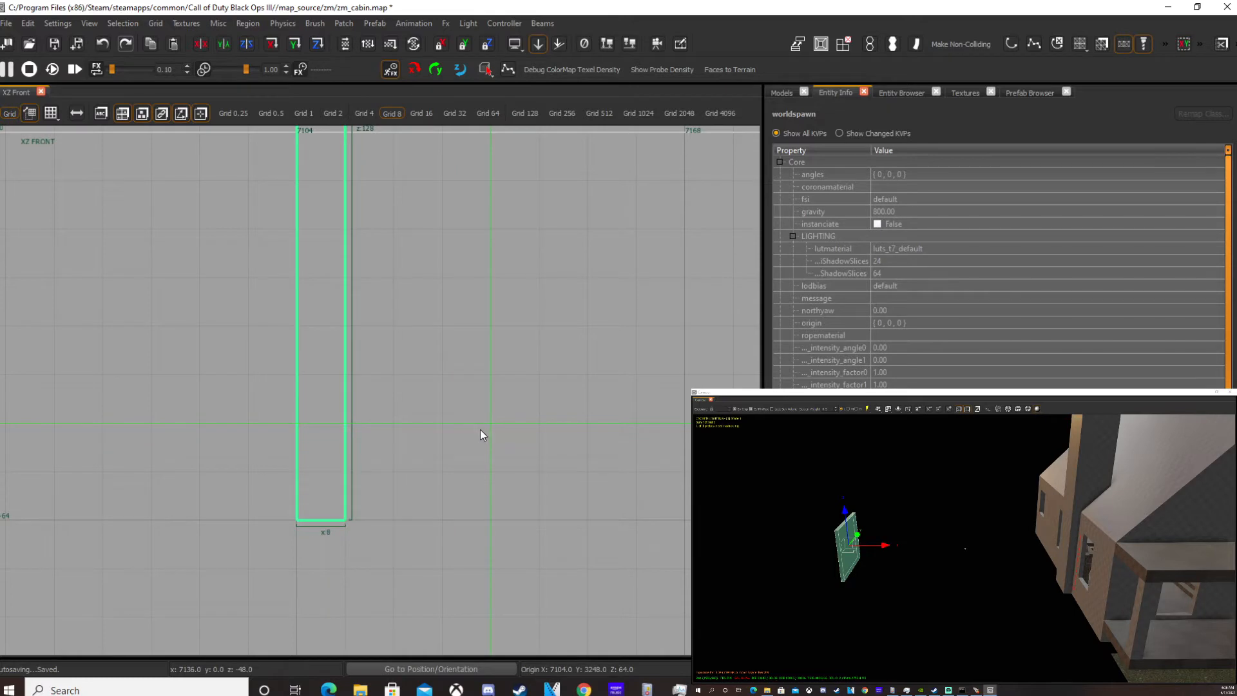
pyautogui.scroll(-5, 480, 430)
pyautogui.moveTo(479, 429)
pyautogui.mouseDown(button='right')
pyautogui.moveTo(395, 380)
pyautogui.moveTo(303, 361)
pyautogui.mouseUp(button='right')
pyautogui.scroll(2, 224, 338)
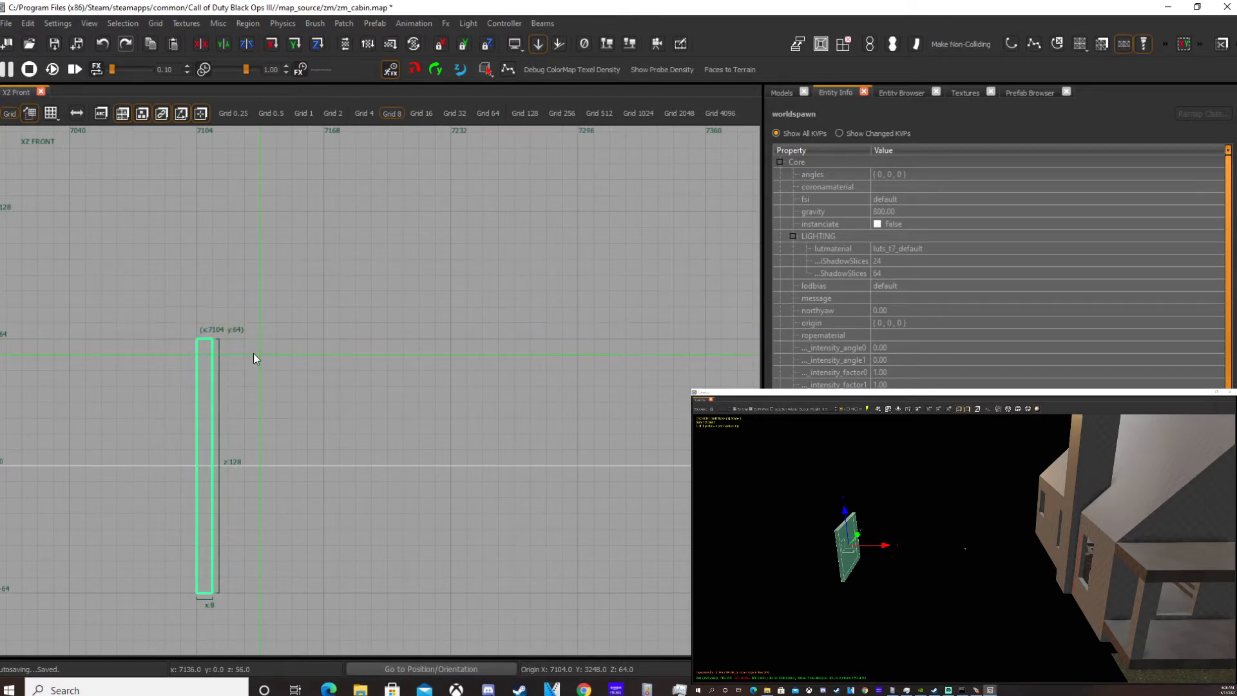
pyautogui.moveTo(245, 386); pyautogui.dragTo(261, 359, button='right')
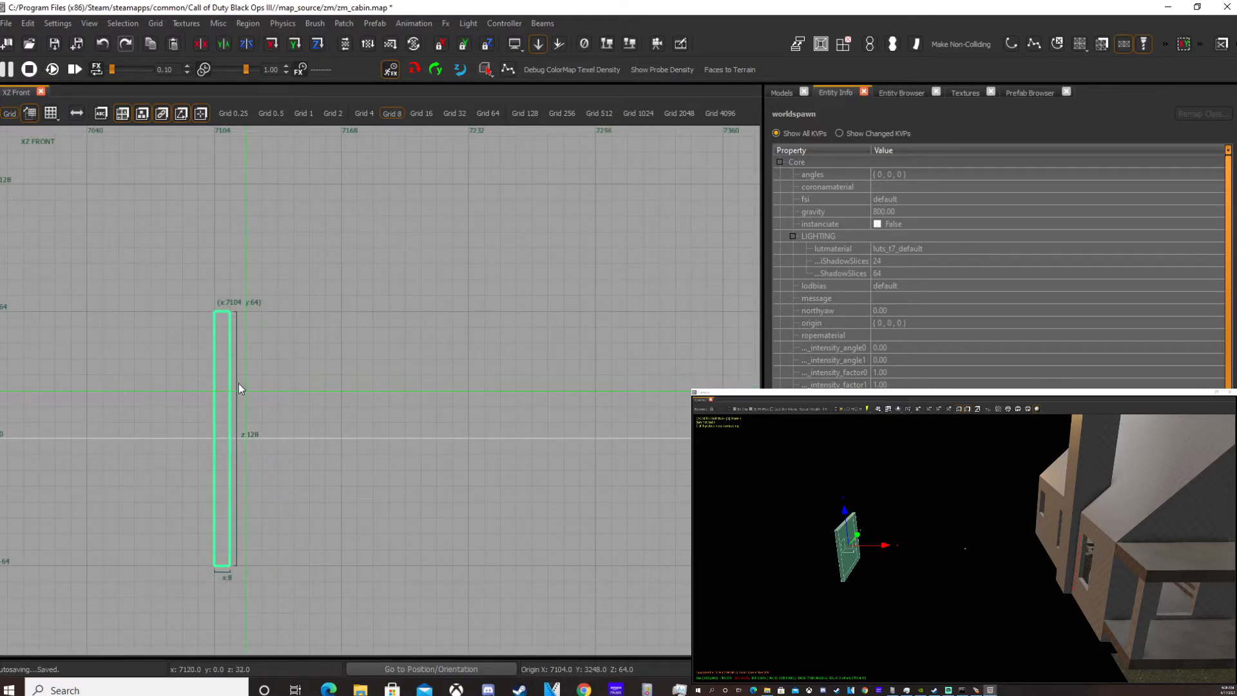
# Step: Try stretching the wall brush sideways and shearing it to about 144 wide and 168 high, and undo both changes
pyautogui.moveTo(260, 348)
pyautogui.mouseDown()
pyautogui.moveTo(350, 367)
pyautogui.moveTo(440, 416)
pyautogui.moveTo(555, 368)
pyautogui.moveTo(389, 345)
pyautogui.moveTo(478, 381)
pyautogui.moveTo(484, 271)
pyautogui.moveTo(497, 409)
pyautogui.moveTo(660, 320)
pyautogui.moveTo(641, 354)
pyautogui.moveTo(608, 351)
pyautogui.mouseUp()
pyautogui.hotkey('ctrl', 'z')
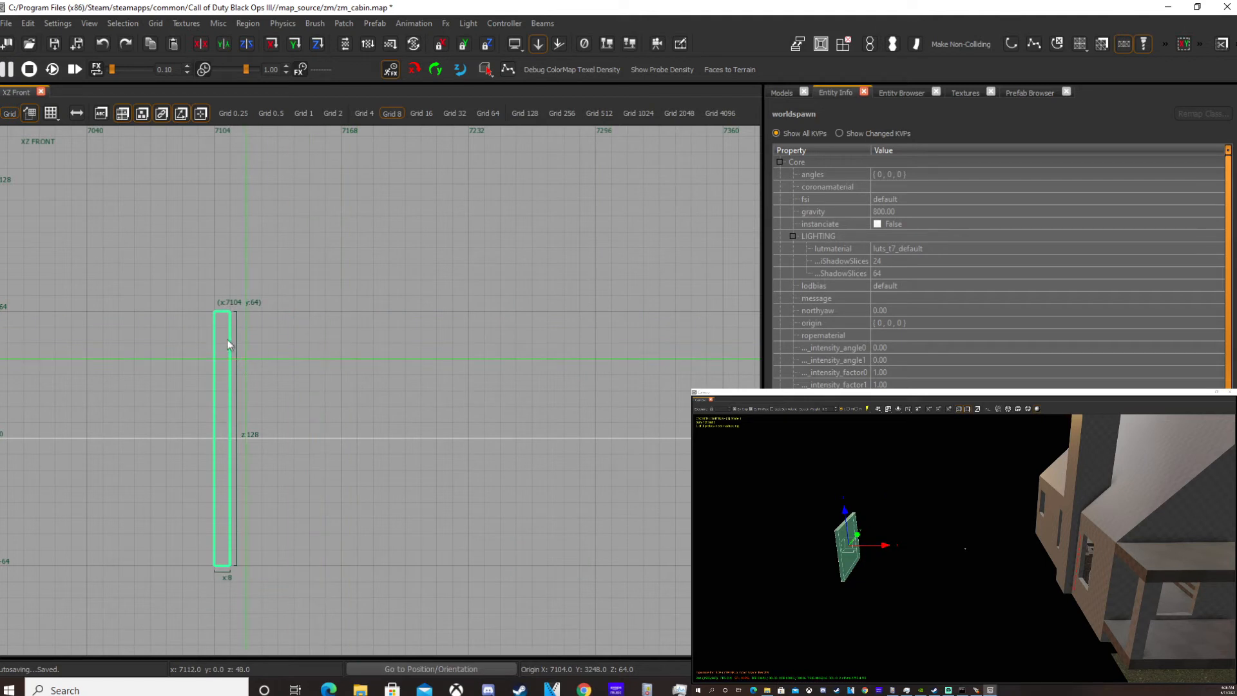
pyautogui.moveTo(226, 336)
pyautogui.mouseDown()
pyautogui.moveTo(497, 269)
pyautogui.moveTo(532, 319)
pyautogui.moveTo(501, 254)
pyautogui.mouseUp()
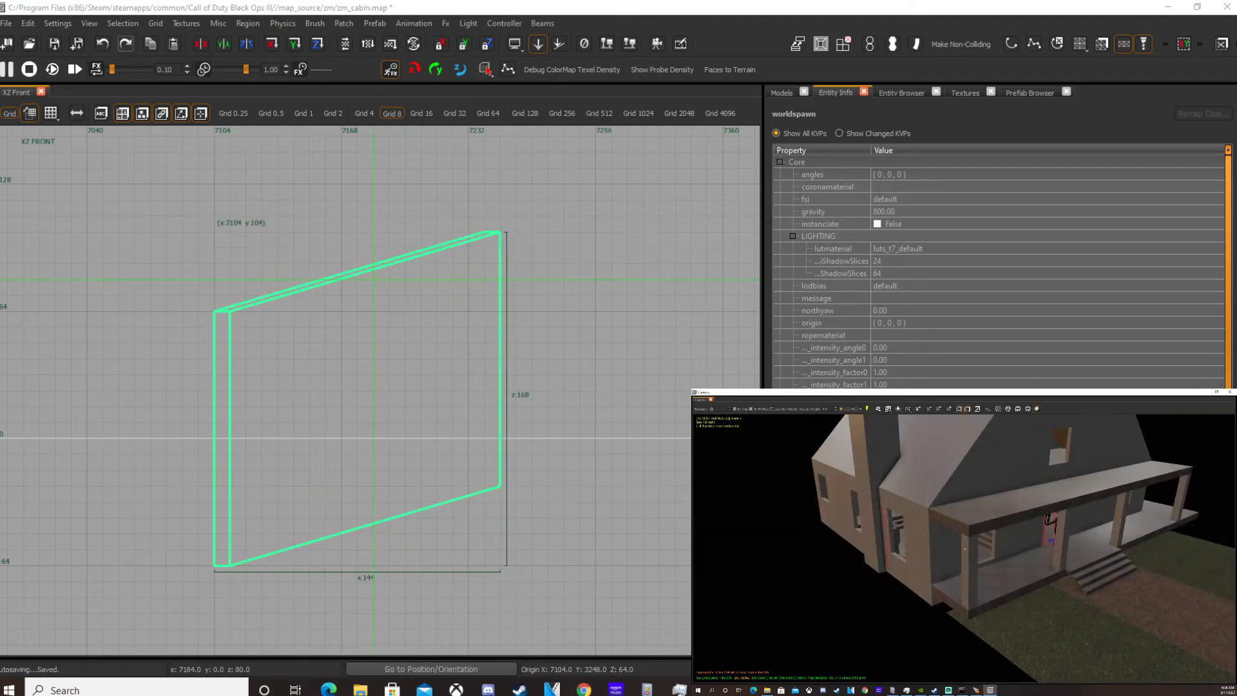
pyautogui.moveTo(1063, 477)
pyautogui.mouseDown(button='right')
pyautogui.moveTo(1028, 515)
pyautogui.moveTo(1038, 504)
pyautogui.mouseUp(button='right')
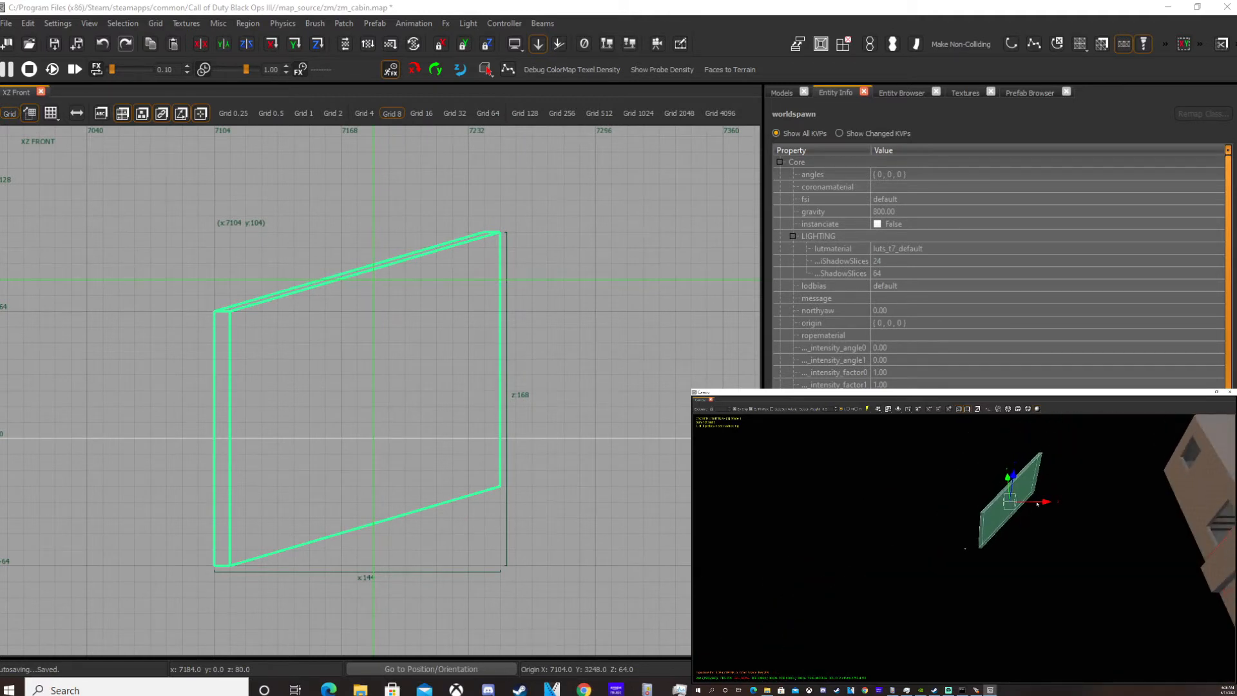
pyautogui.hotkey('ctrl', 'z')
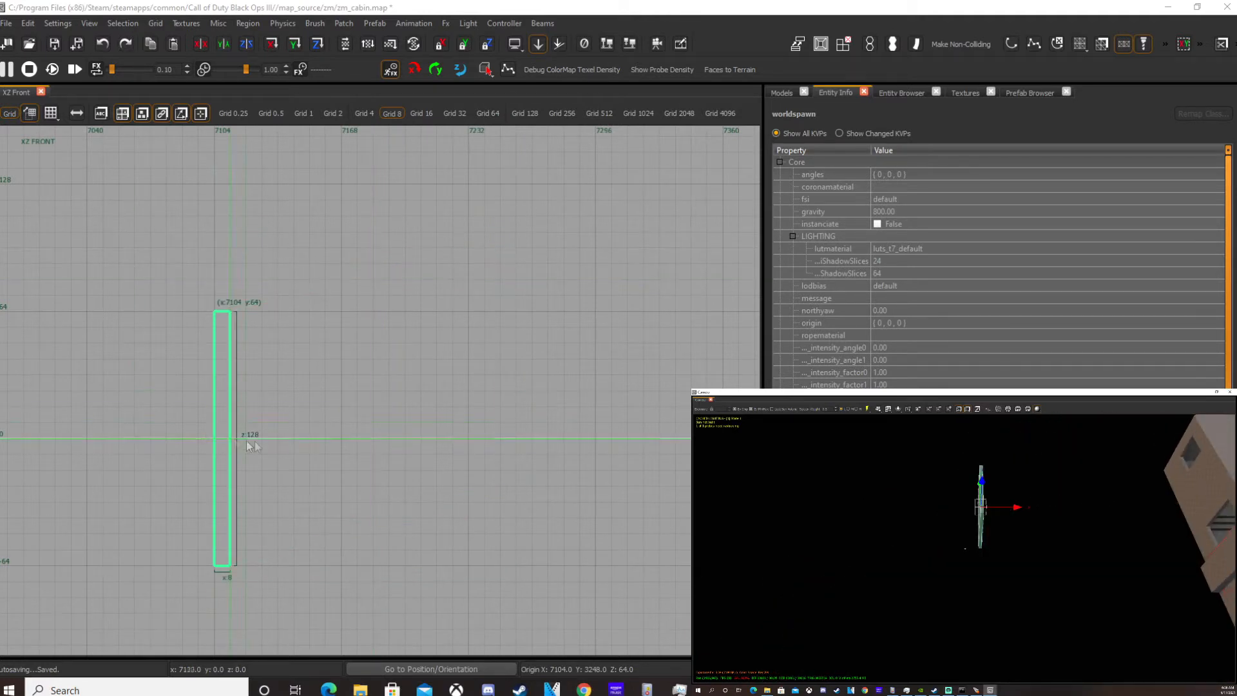
# Step: Shear the wall brush's top edge along x until it slants across 128 units, and deselect it
pyautogui.moveTo(1121, 541); pyautogui.dragTo(1168, 551, button='right')
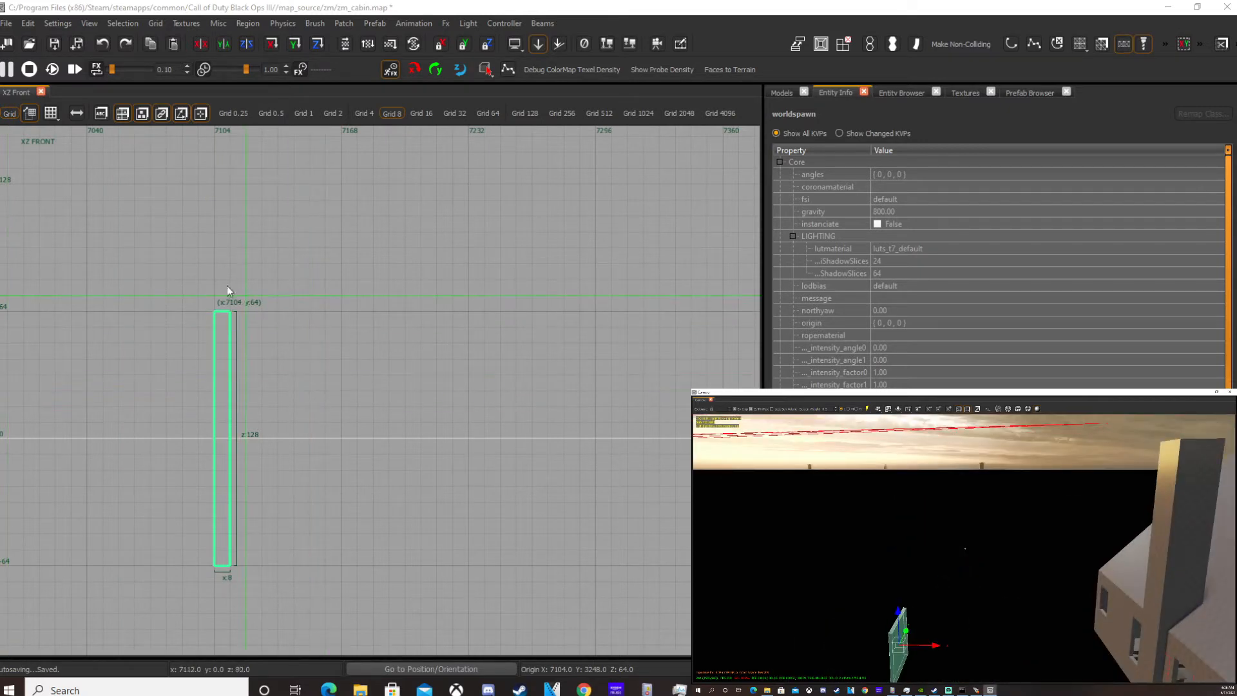
pyautogui.moveTo(221, 303)
pyautogui.mouseDown()
pyautogui.moveTo(447, 285)
pyautogui.moveTo(465, 302)
pyautogui.mouseUp()
pyautogui.moveTo(922, 568); pyautogui.dragTo(934, 560, button='right')
pyautogui.press('Escape')
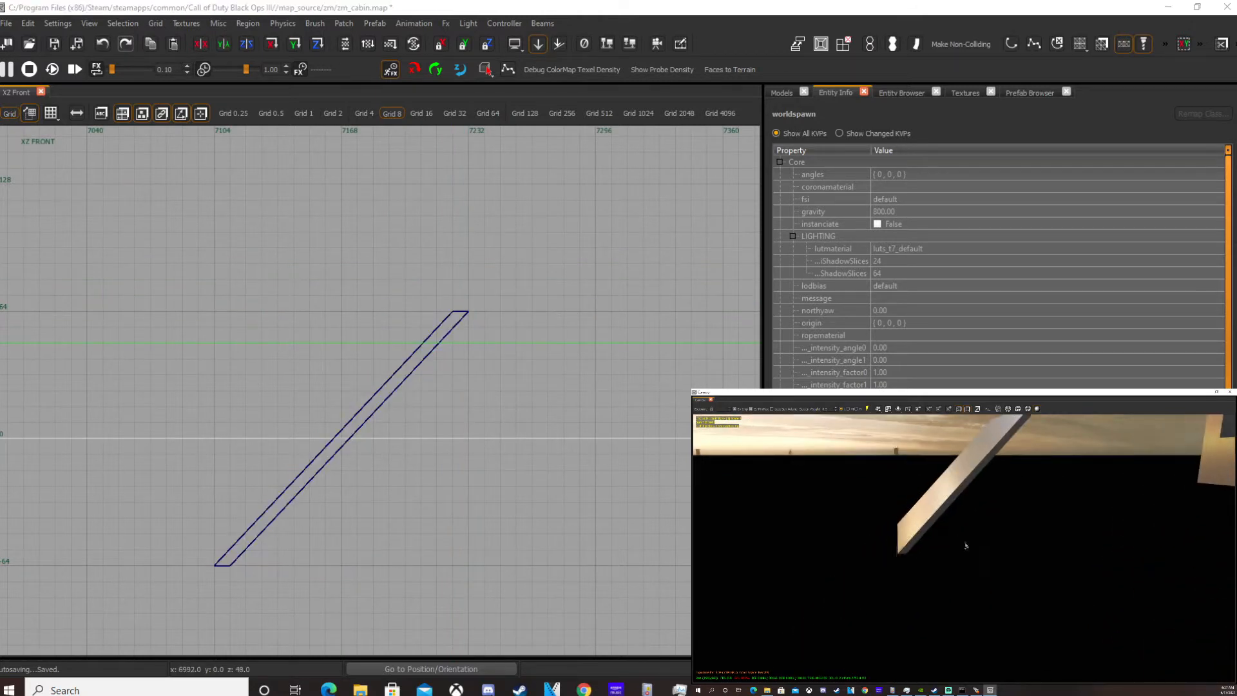
# Step: Select the slanted brush in the 3D view, examine it from the side, and deselect it
pyautogui.keyDown('shift'); pyautogui.click(965, 548); pyautogui.keyUp('shift')
pyautogui.moveTo(964, 549); pyautogui.dragTo(983, 508, button='right')
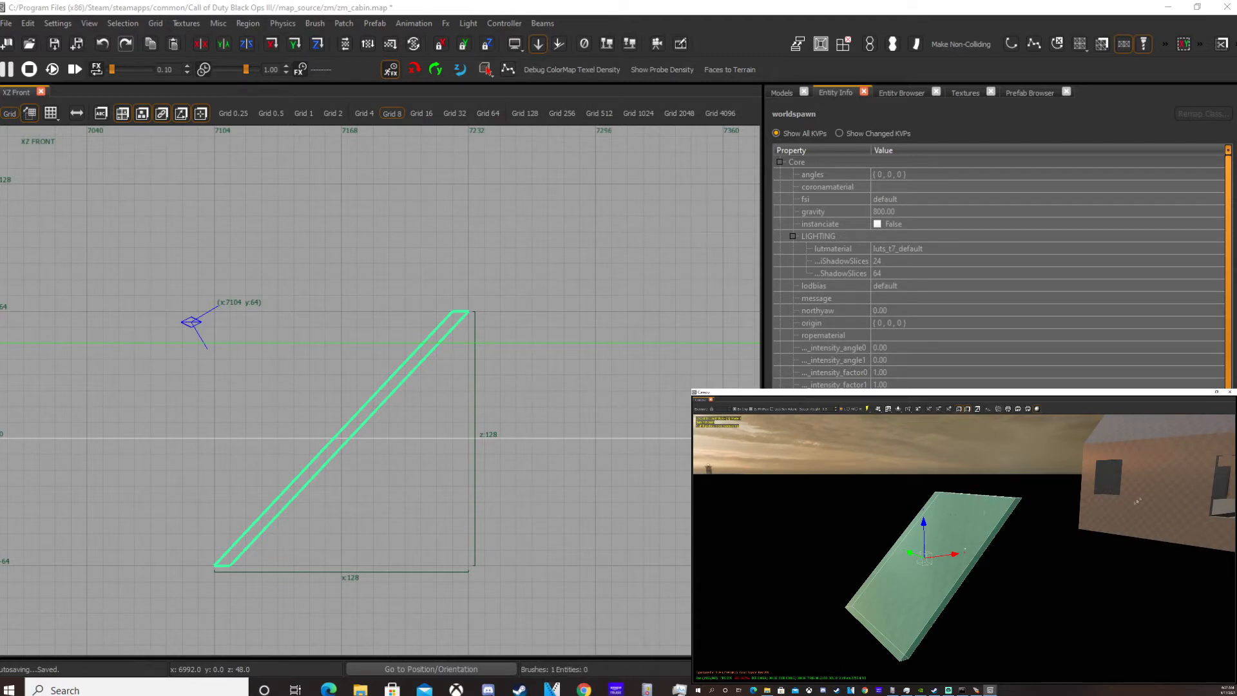
pyautogui.moveTo(1164, 493); pyautogui.dragTo(1118, 502, button='right')
pyautogui.press('Escape')
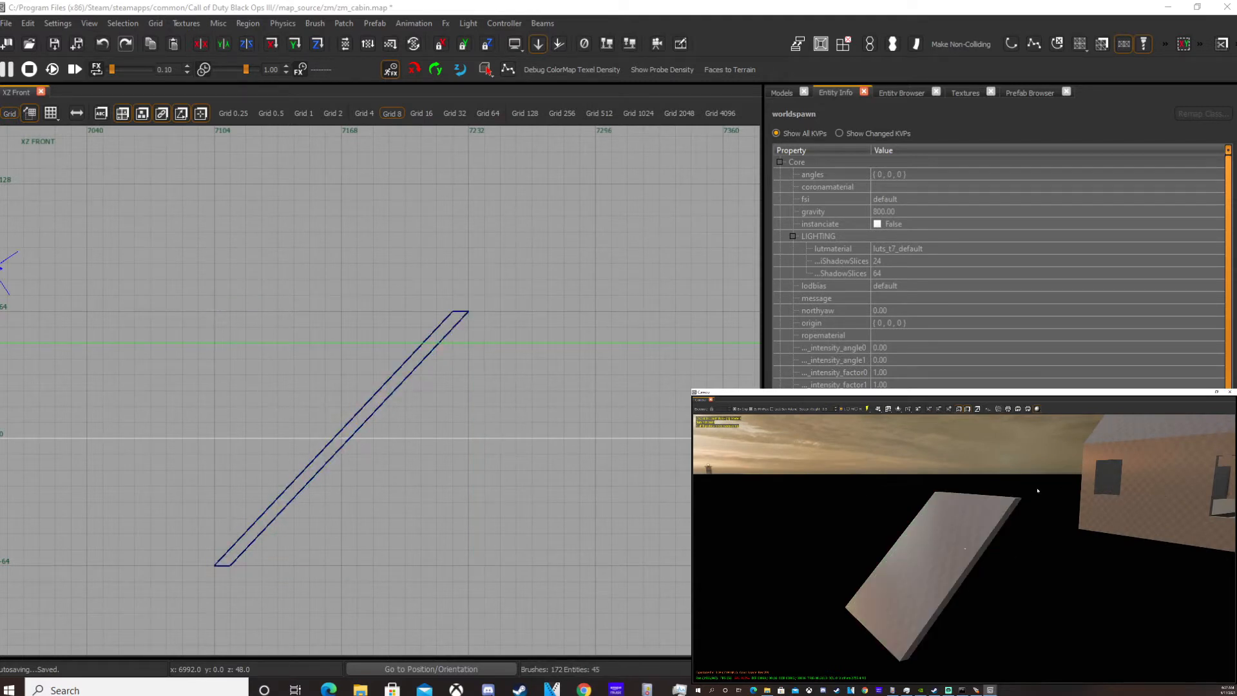
# Step: Reselect the slanted wall brush beside the cabin and delete it
pyautogui.click(949, 514)
pyautogui.moveTo(949, 514)
pyautogui.mouseDown(button='right')
pyautogui.moveTo(921, 512)
pyautogui.moveTo(992, 515)
pyautogui.mouseUp(button='right')
pyautogui.middleClick(1199, 493)
pyautogui.press('Escape')
pyautogui.moveTo(1199, 493); pyautogui.dragTo(1221, 491, button='right')
pyautogui.moveTo(1028, 523)
pyautogui.mouseDown(button='right')
pyautogui.moveTo(986, 538)
pyautogui.moveTo(1028, 522)
pyautogui.moveTo(961, 507)
pyautogui.mouseUp(button='right')
pyautogui.keyDown('shift'); pyautogui.click(989, 505); pyautogui.keyUp('shift')
pyautogui.middleClick(1023, 478)
pyautogui.moveTo(1024, 477)
pyautogui.mouseDown(button='right')
pyautogui.moveTo(939, 484)
pyautogui.moveTo(1135, 484)
pyautogui.mouseUp(button='right')
pyautogui.press('BackSpace')
# Step: Draw a new 256 by 256 unit brush in the XY top view, cornered at x 8448, y 2496 beside the cabin's terrain
pyautogui.scroll(-11, 203, 349)
pyautogui.hotkey('ctrl', 'Tab')
pyautogui.hotkey('ctrl', 'Tab')
pyautogui.scroll(8, 394, 413)
pyautogui.scroll(4, 359, 226)
pyautogui.moveTo(353, 224); pyautogui.dragTo(487, 378)
pyautogui.scroll(-4, 340, 348)
pyautogui.moveTo(340, 348); pyautogui.dragTo(433, 435)
pyautogui.click(1057, 553)
pyautogui.moveTo(1057, 553)
pyautogui.mouseDown(button='right')
pyautogui.moveTo(1135, 560)
pyautogui.moveTo(1086, 575)
pyautogui.moveTo(1128, 596)
pyautogui.moveTo(1054, 557)
pyautogui.mouseUp(button='right')
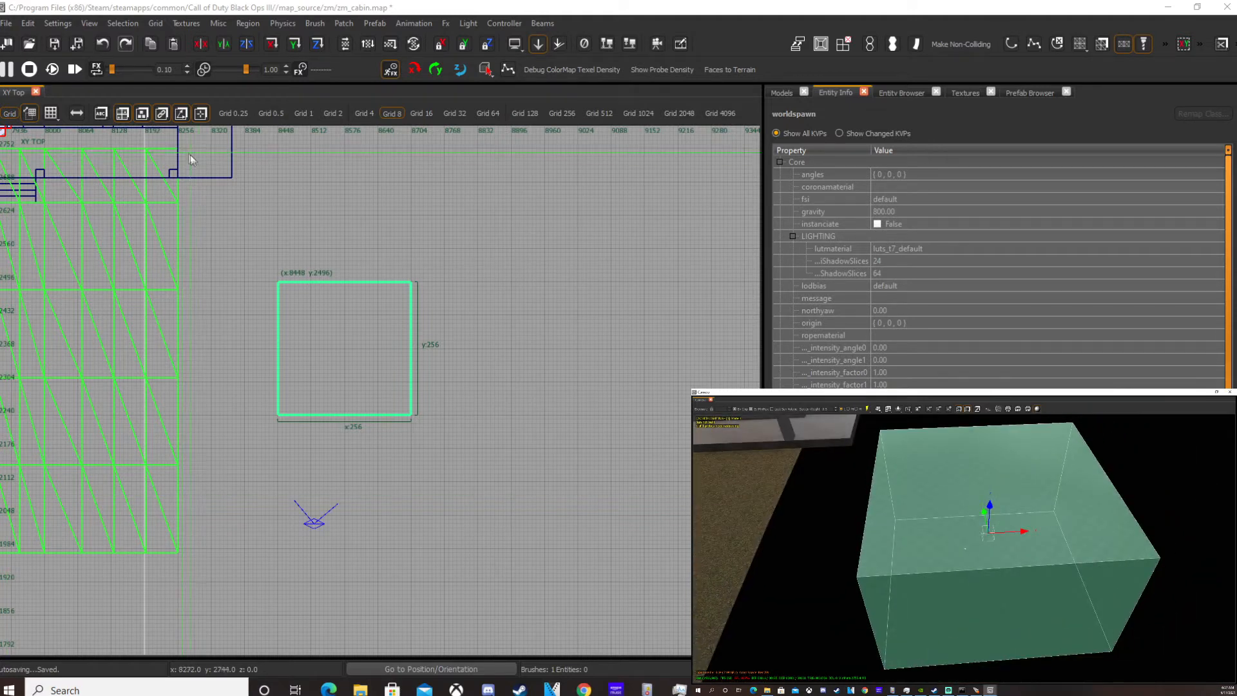
# Step: Convert the square brush into a simple terrain patch with a density of width 2 and height 2
pyautogui.click(342, 24)
pyautogui.moveTo(460, 50)
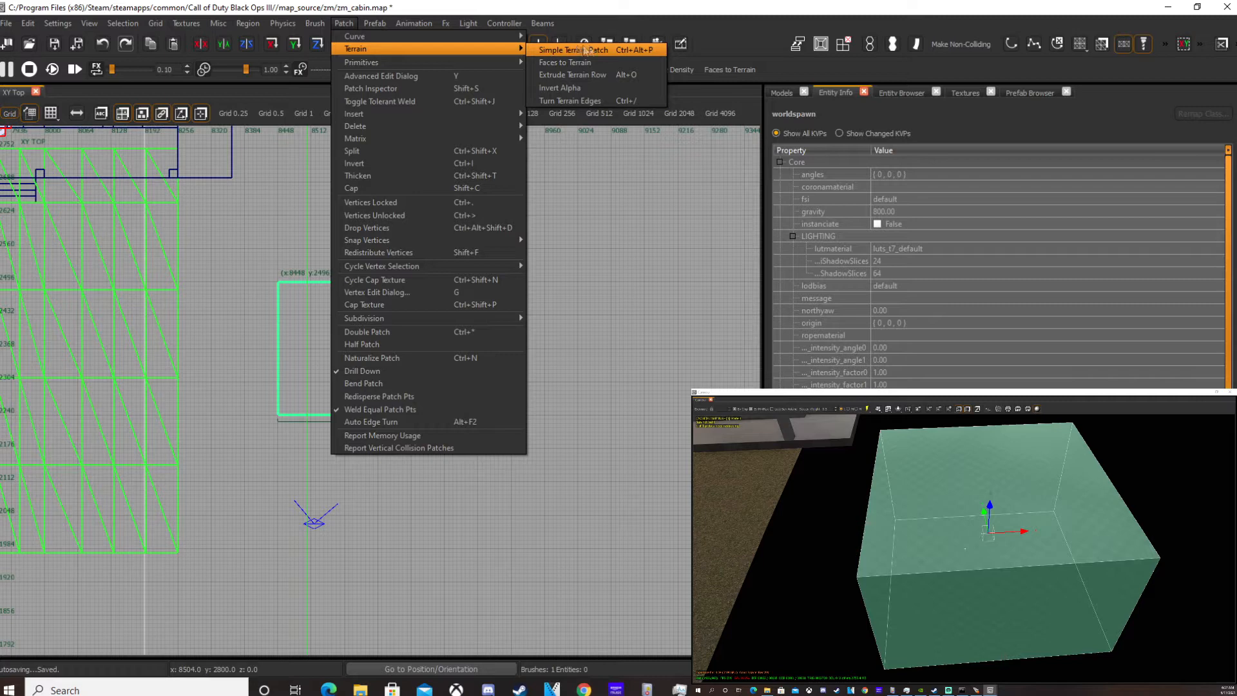
pyautogui.click(611, 237)
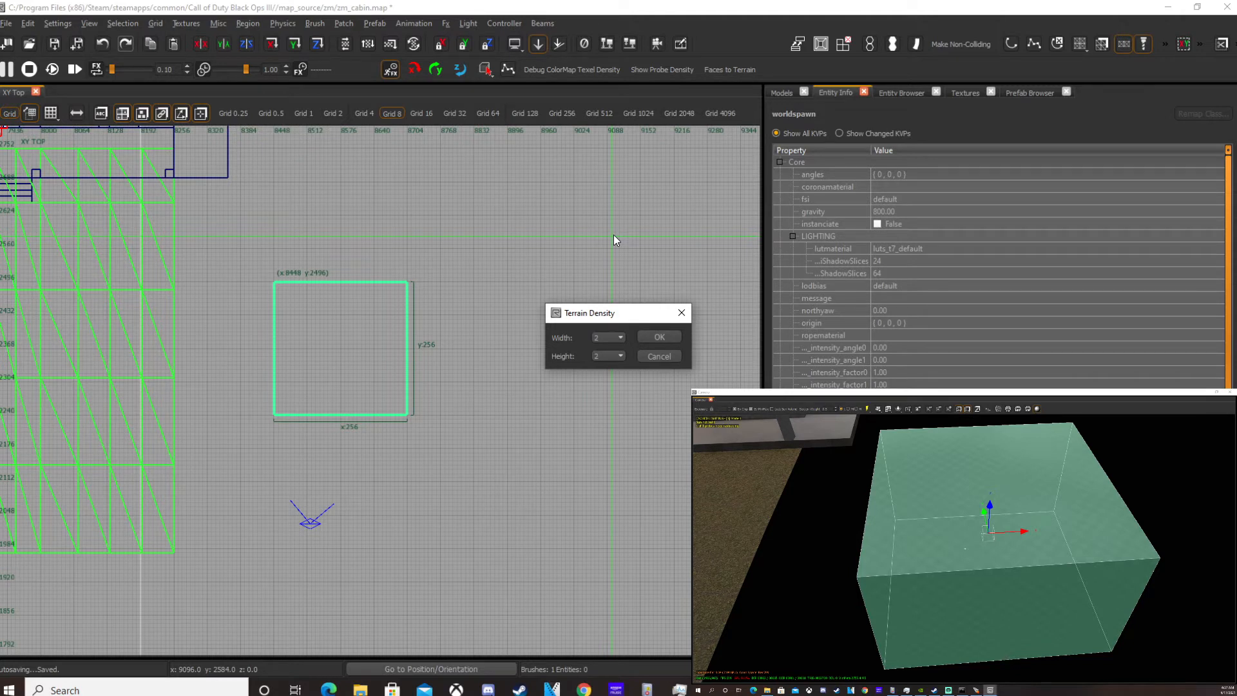
pyautogui.click(611, 344)
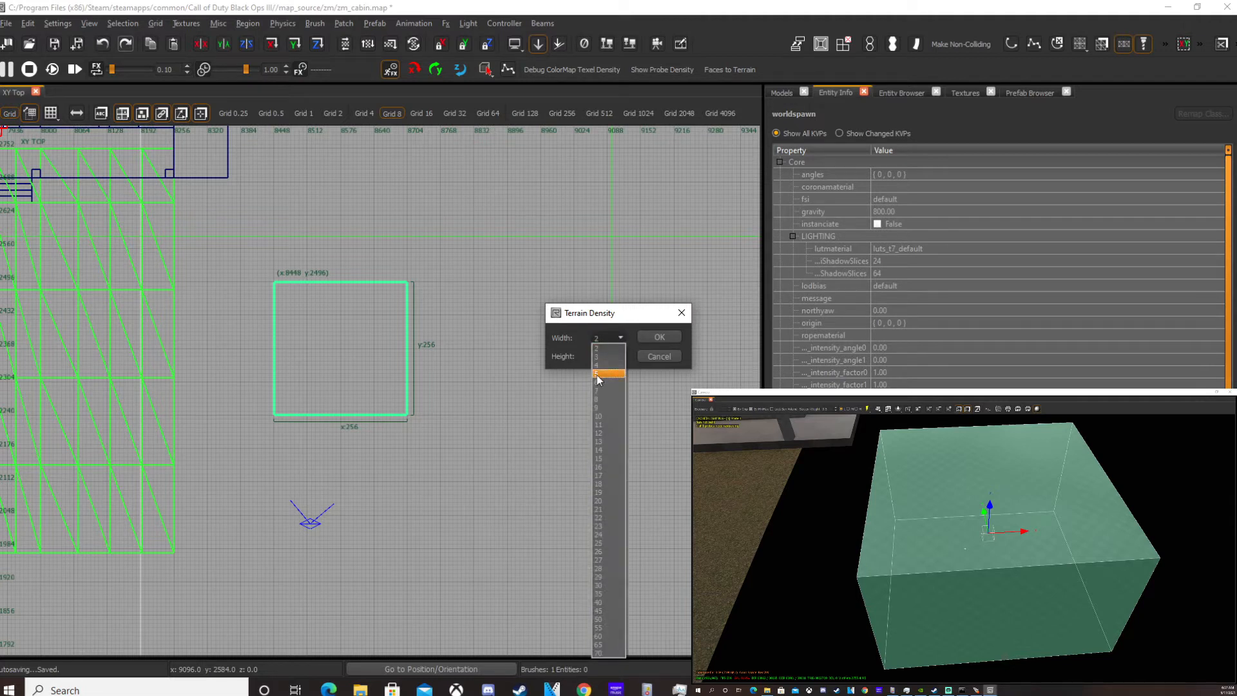
pyautogui.click(629, 315)
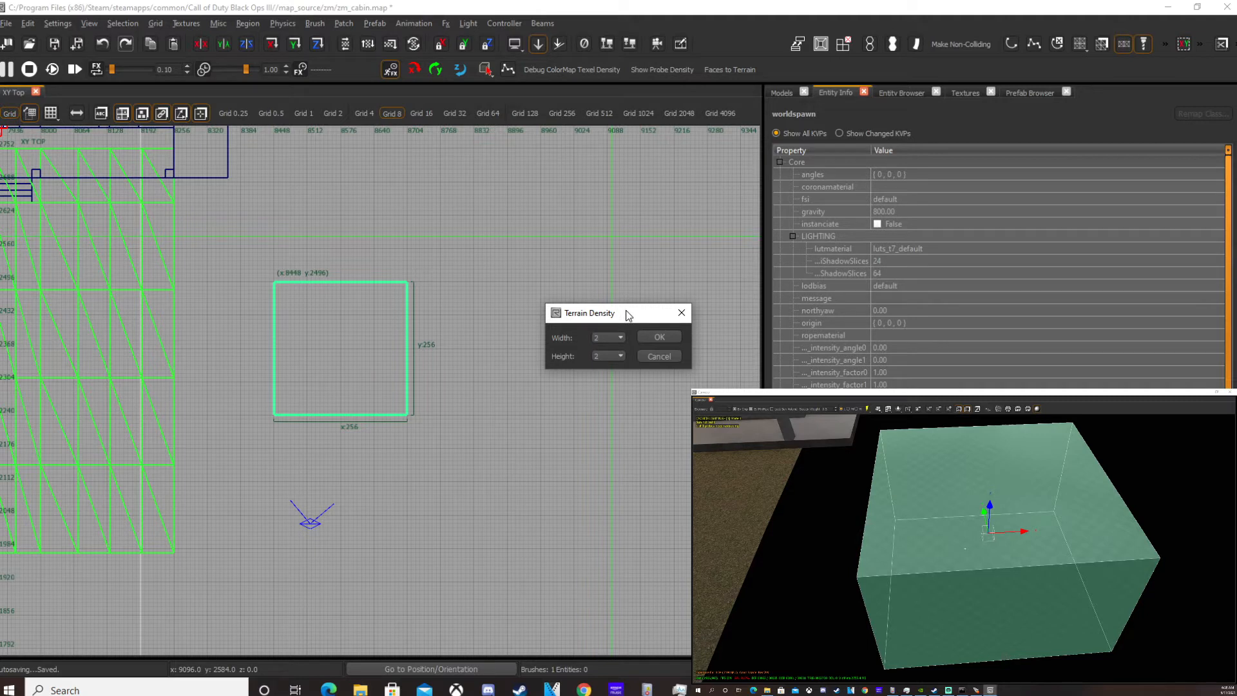
pyautogui.click(671, 339)
pyautogui.moveTo(919, 515); pyautogui.dragTo(958, 506, button='right')
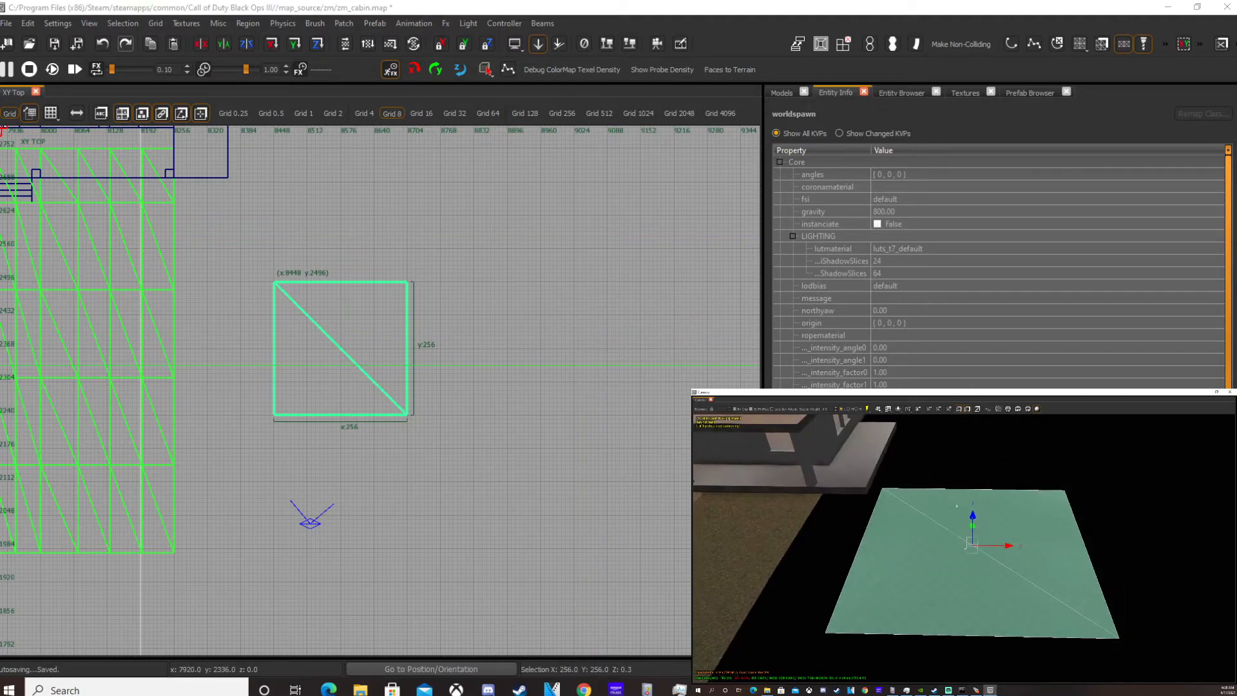
# Step: Switch the terrain patch into vertex editing mode
pyautogui.press('v')
pyautogui.moveTo(982, 484)
pyautogui.mouseDown(button='right')
pyautogui.moveTo(1007, 486)
pyautogui.moveTo(983, 497)
pyautogui.mouseUp(button='right')
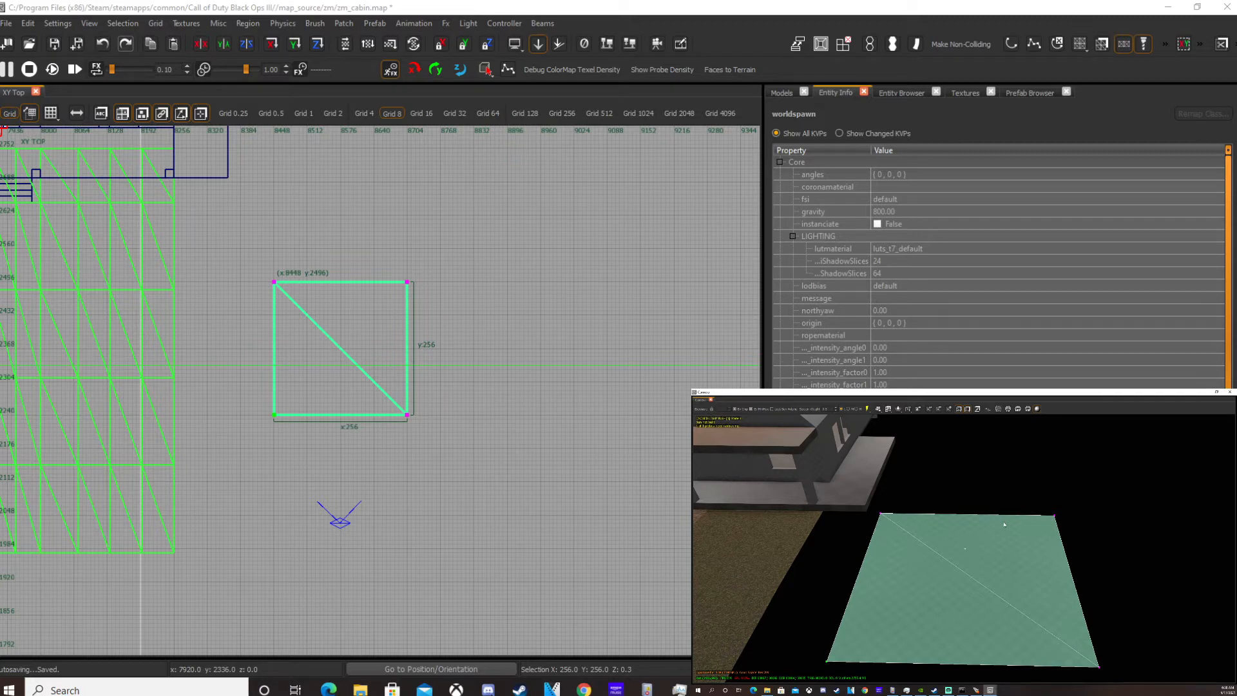
pyautogui.press('g')
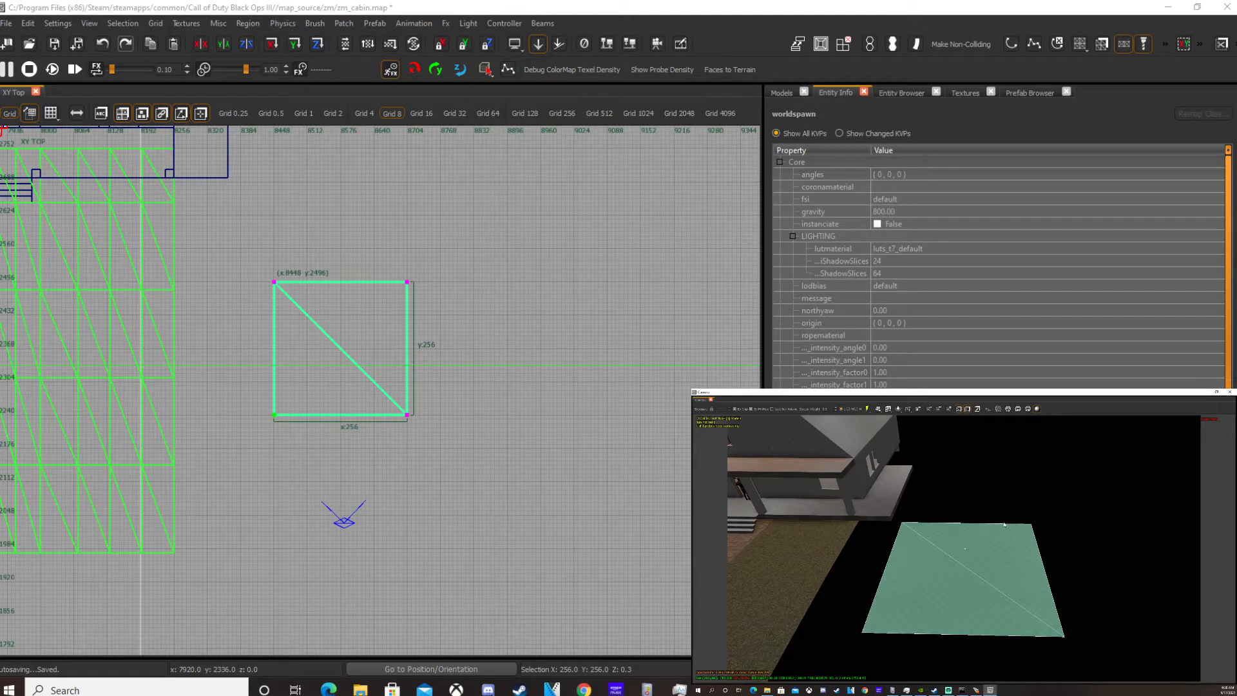
pyautogui.press('g')
pyautogui.press('v')
pyautogui.moveTo(1004, 525); pyautogui.dragTo(1029, 472, button='right')
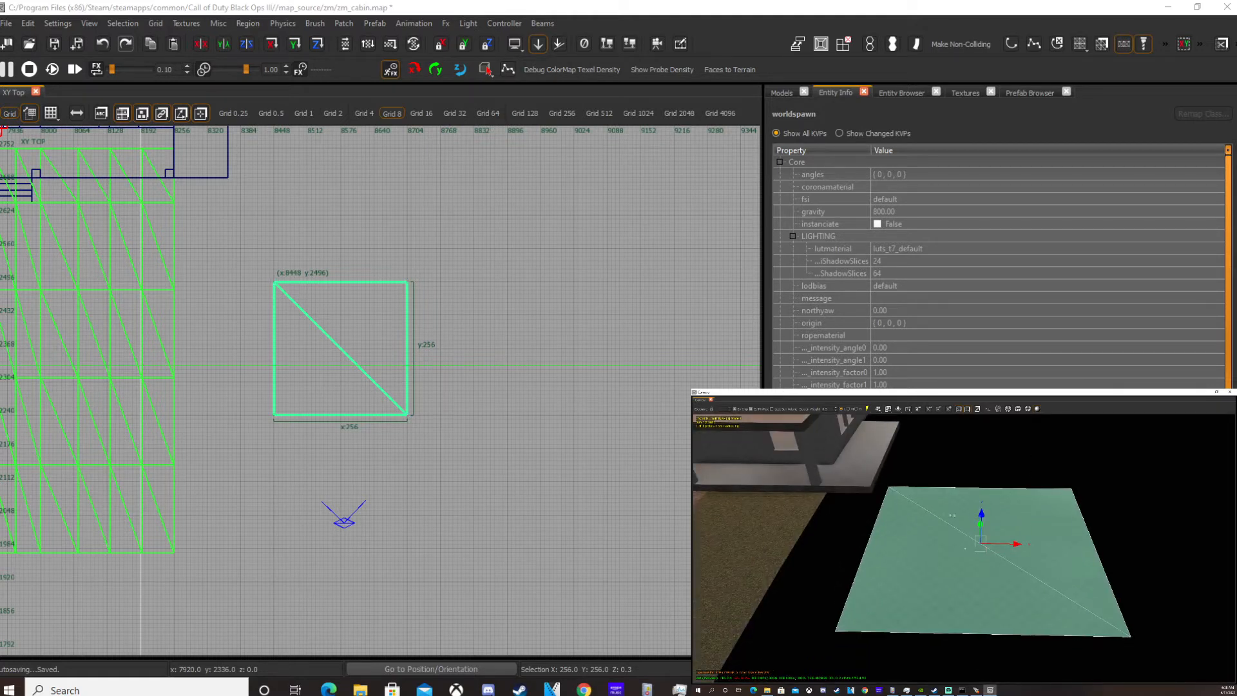
pyautogui.press('v')
pyautogui.moveTo(1028, 548)
pyautogui.mouseDown(button='right')
pyautogui.moveTo(978, 543)
pyautogui.moveTo(1019, 542)
pyautogui.mouseUp(button='right')
pyautogui.moveTo(915, 534)
pyautogui.mouseDown(button='right')
pyautogui.moveTo(870, 541)
pyautogui.moveTo(922, 528)
pyautogui.mouseUp(button='right')
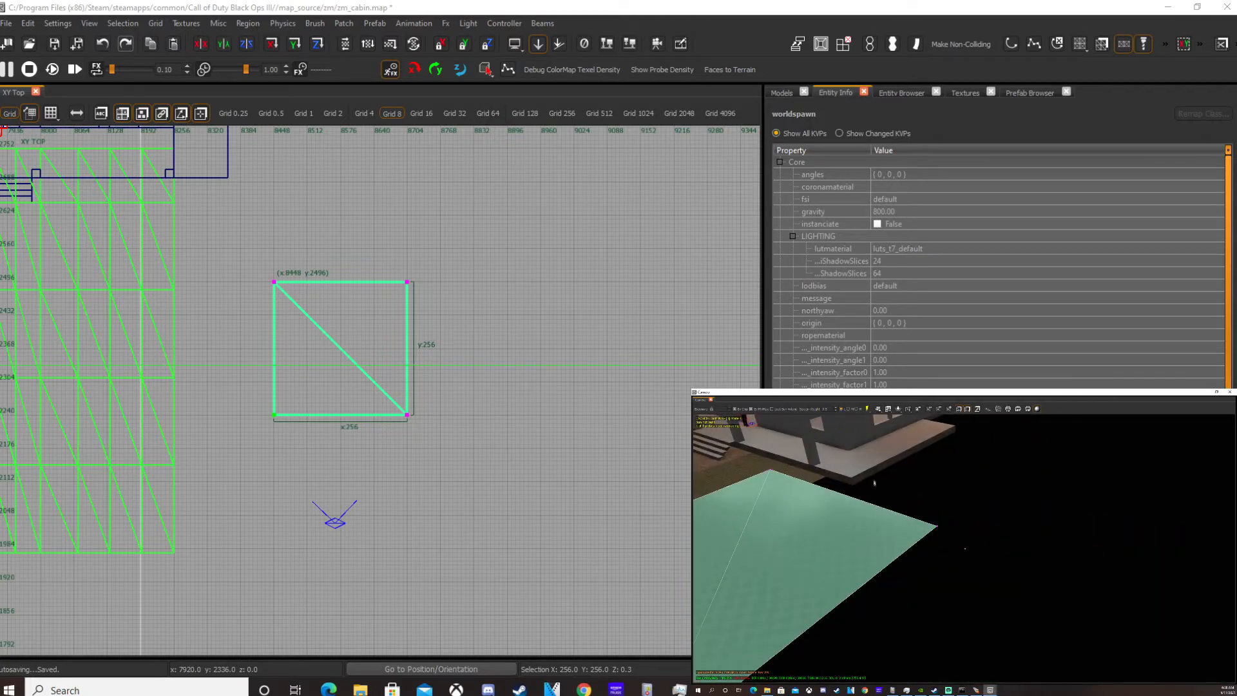
# Step: Try moving the terrain patch's northeast corner vertex along the vertical axis, and undo the move
pyautogui.moveTo(870, 477); pyautogui.dragTo(967, 572)
pyautogui.moveTo(968, 555); pyautogui.dragTo(988, 534, button='right')
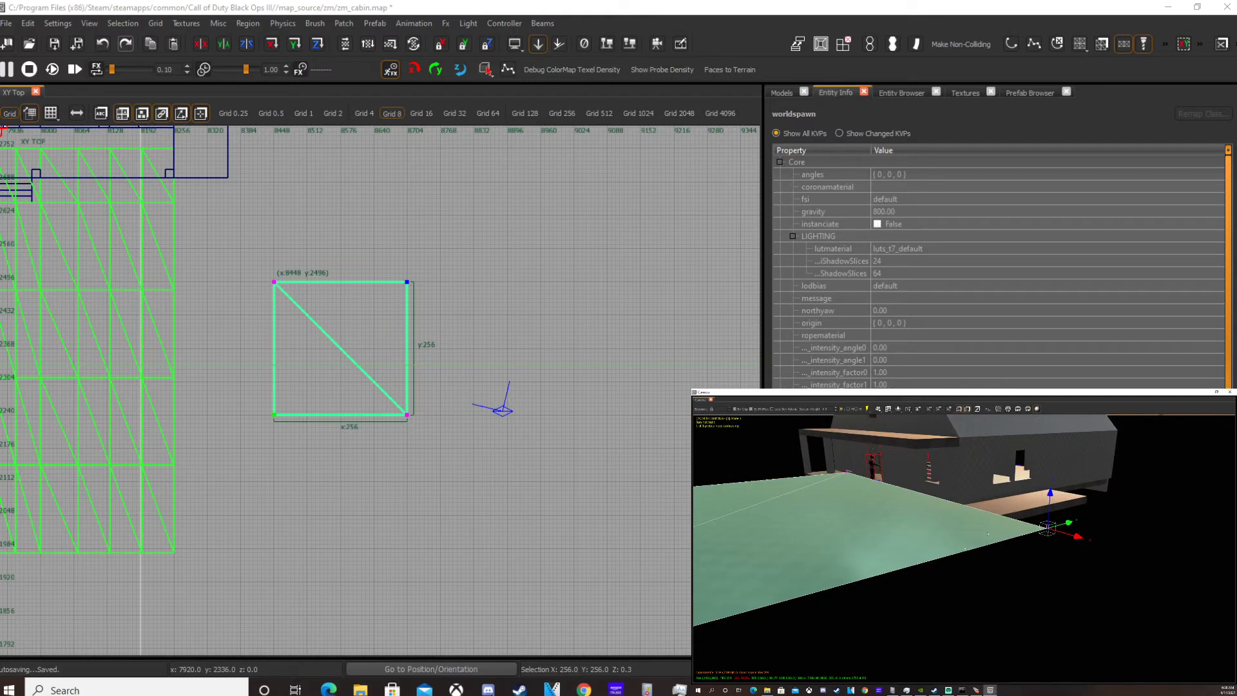
pyautogui.moveTo(1048, 496); pyautogui.dragTo(977, 544)
pyautogui.hotkey('ctrl', 'z')
pyautogui.hotkey('ctrl', 'z')
pyautogui.moveTo(977, 544)
pyautogui.mouseDown(button='right')
pyautogui.moveTo(966, 549)
pyautogui.moveTo(1024, 540)
pyautogui.moveTo(970, 543)
pyautogui.mouseUp(button='right')
# Step: Try raising both vertices of the terrain patch's north edge together, and undo the move
pyautogui.moveTo(835, 458); pyautogui.dragTo(1131, 556)
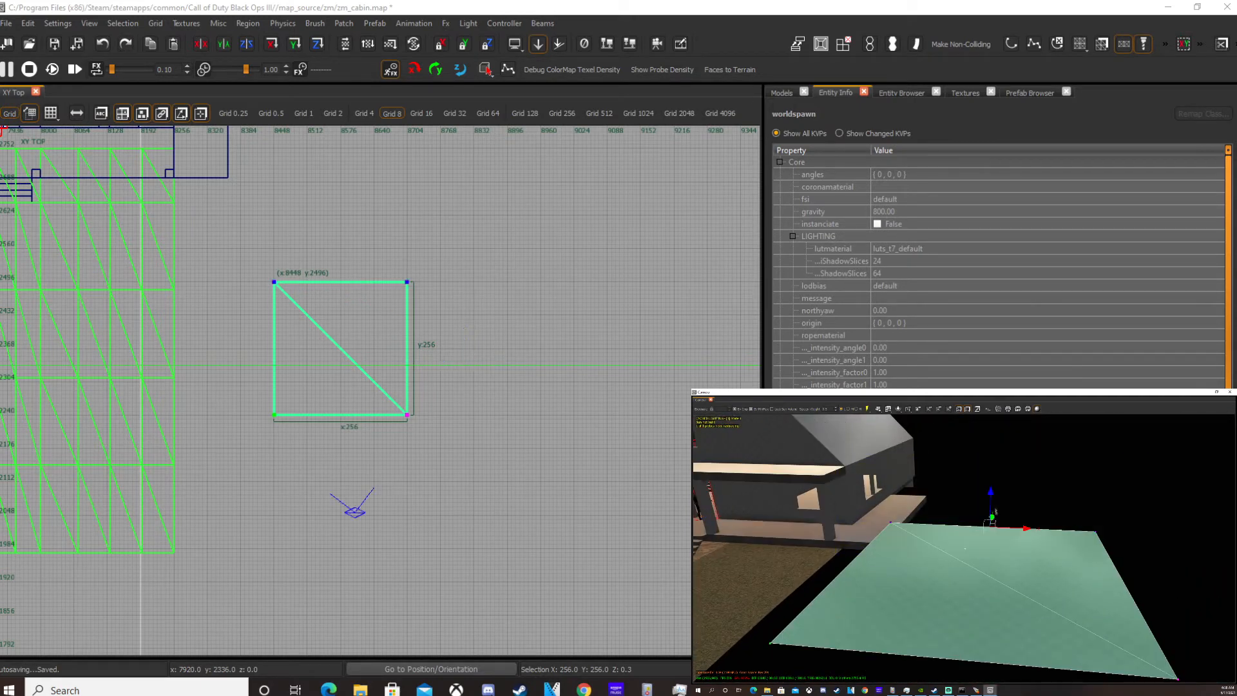
pyautogui.moveTo(993, 492); pyautogui.dragTo(1002, 469)
pyautogui.hotkey('ctrl', 'z')
# Step: Box-select the northwest and southeast corner vertices of the terrain patch one at a time, ending on the northwest vertex
pyautogui.moveTo(858, 489); pyautogui.dragTo(897, 540)
pyautogui.moveTo(901, 542); pyautogui.dragTo(928, 542, button='right')
pyautogui.moveTo(1080, 612); pyautogui.dragTo(1155, 669)
pyautogui.scroll(-2, 1033, 600)
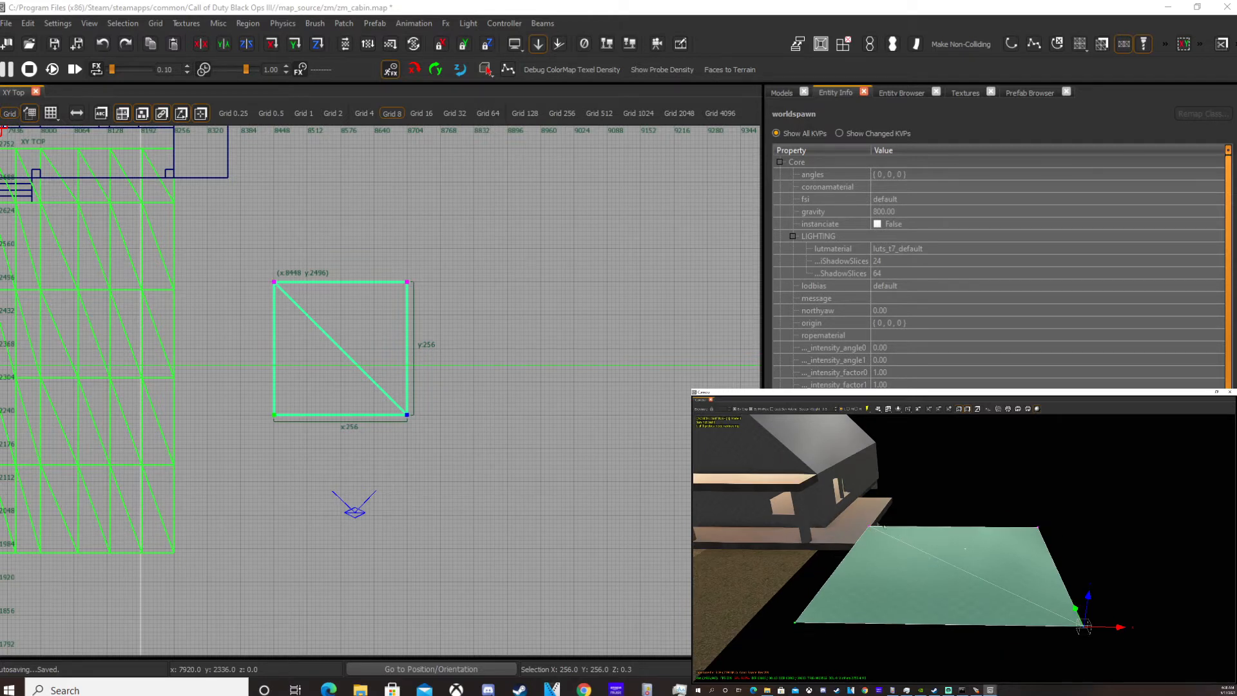
pyautogui.moveTo(834, 498); pyautogui.dragTo(900, 558)
pyautogui.moveTo(1006, 577); pyautogui.dragTo(1109, 645)
pyautogui.moveTo(827, 495); pyautogui.dragTo(935, 569)
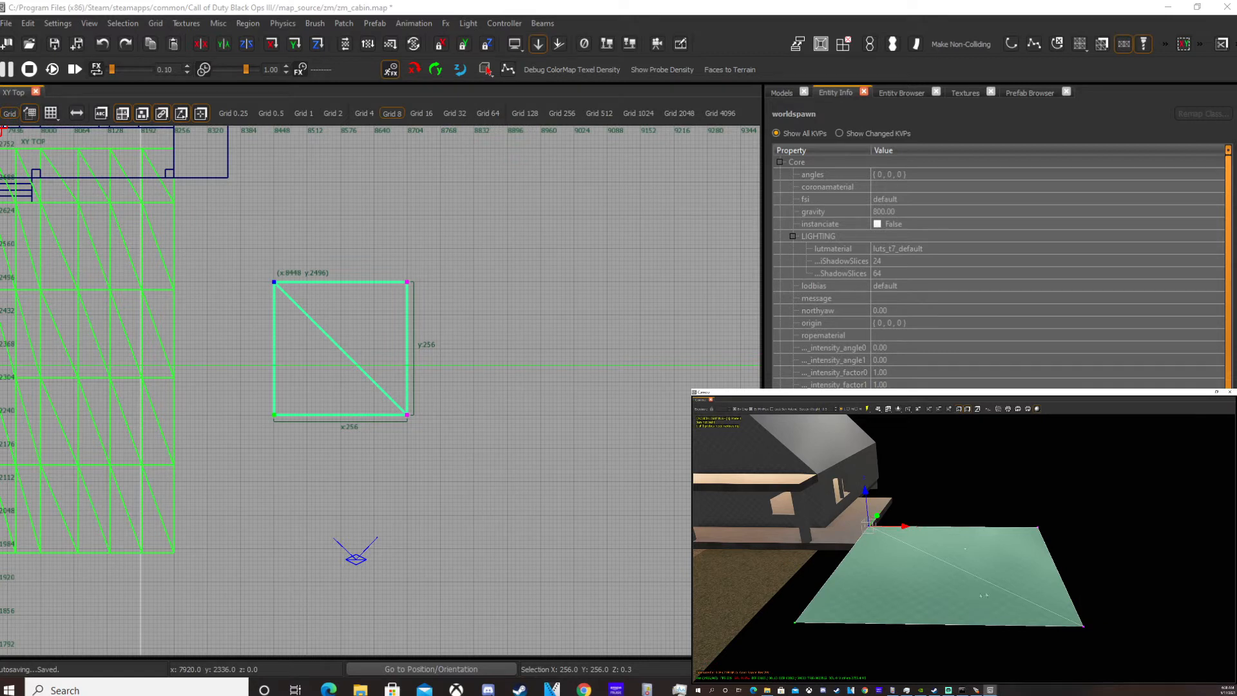
# Step: Try adding a second corner vertex to the northwest selection, and deselect the vertices and the patch
pyautogui.keyDown('shift'); pyautogui.moveTo(1033, 595); pyautogui.dragTo(1114, 622); pyautogui.keyUp('shift')
pyautogui.press('Escape')
pyautogui.moveTo(844, 501); pyautogui.dragTo(893, 559)
pyautogui.keyDown('shift'); pyautogui.moveTo(980, 548); pyautogui.dragTo(1089, 457); pyautogui.keyUp('shift')
pyautogui.press('Escape')
pyautogui.press('Escape')
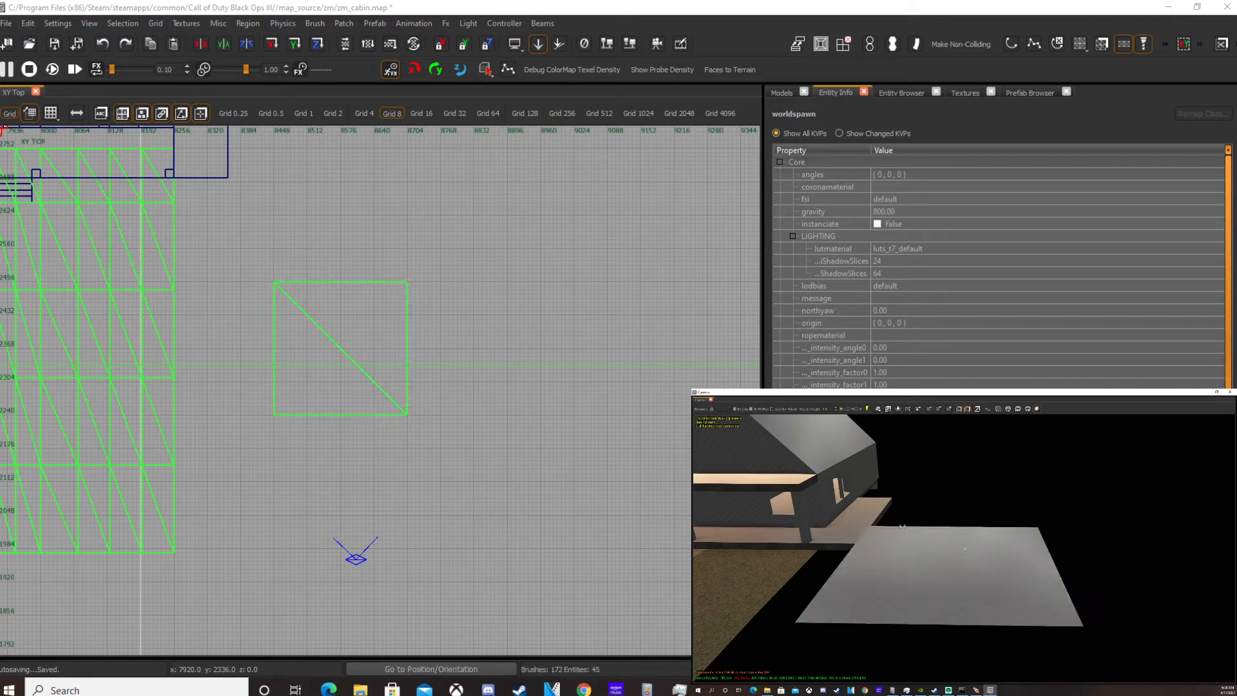
# Step: Reselect the terrain patch, box-select vertices along its north edge and at the southeast corner, and clear the selection
pyautogui.keyDown('shift'); pyautogui.click(887, 560); pyautogui.keyUp('shift')
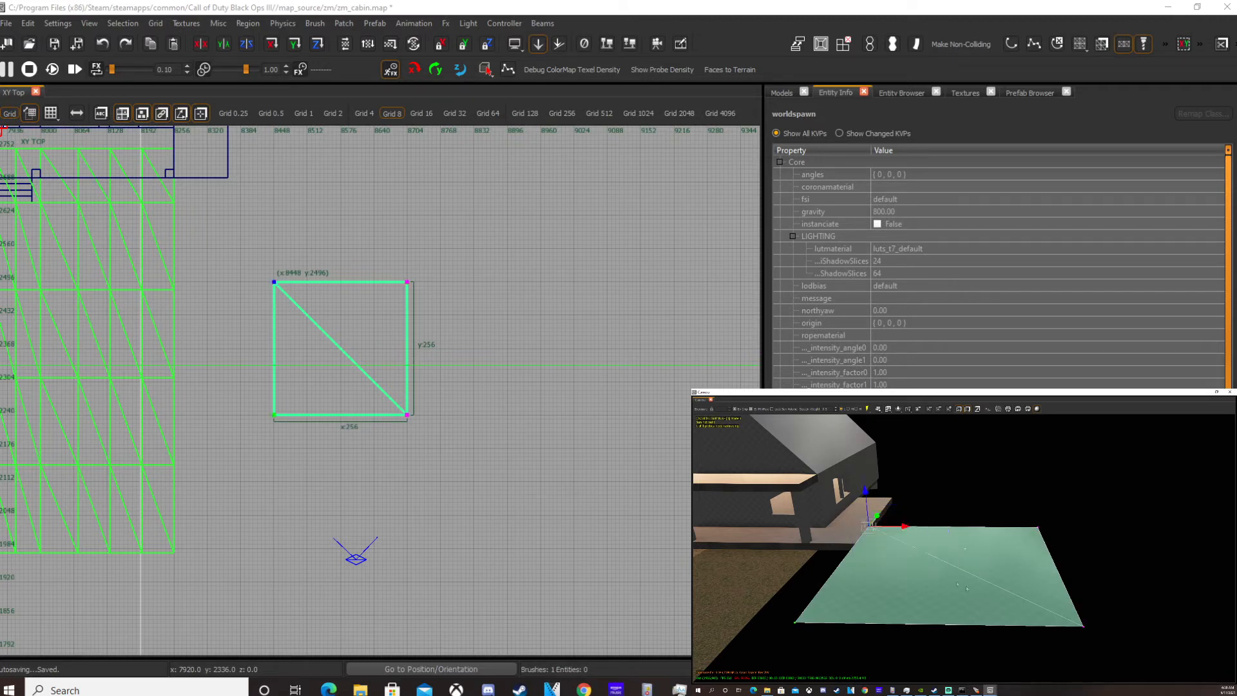
pyautogui.moveTo(948, 532)
pyautogui.mouseDown()
pyautogui.moveTo(947, 547)
pyautogui.moveTo(948, 483)
pyautogui.moveTo(947, 533)
pyautogui.mouseUp()
pyautogui.click(1069, 560)
pyautogui.moveTo(890, 543); pyautogui.dragTo(896, 542, button='right')
pyautogui.moveTo(991, 551); pyautogui.dragTo(961, 533, button='right')
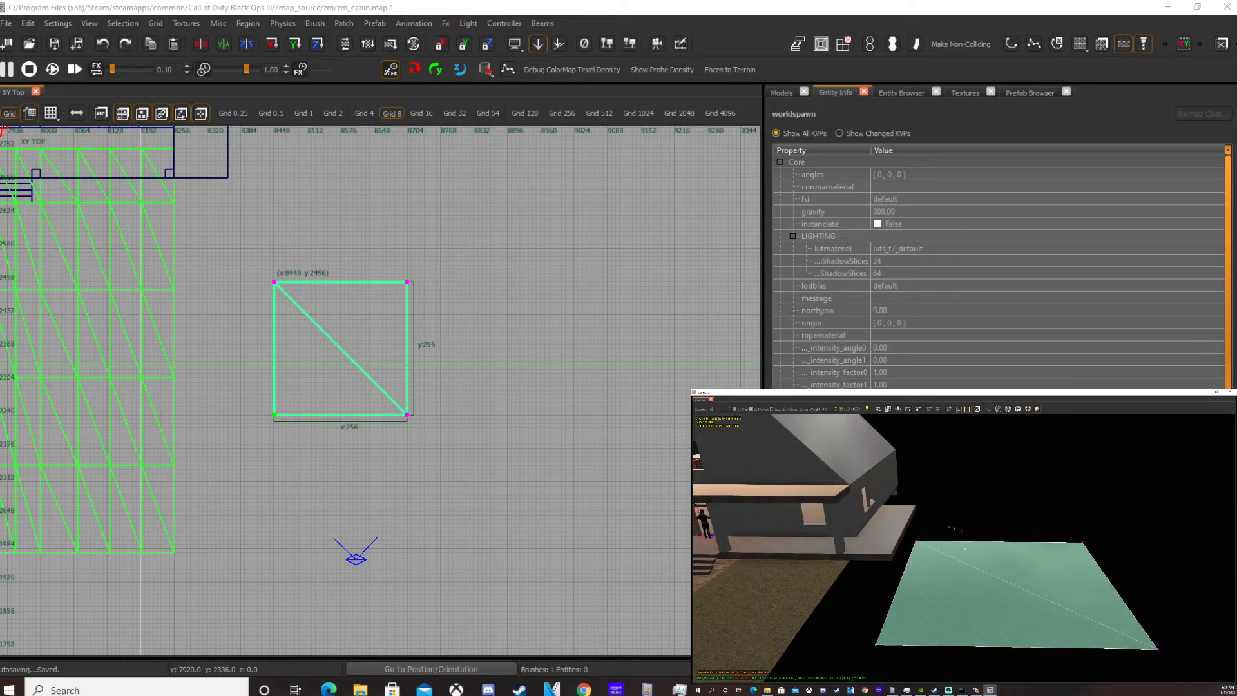
pyautogui.moveTo(864, 479); pyautogui.dragTo(1172, 590)
pyautogui.moveTo(1127, 585); pyautogui.dragTo(1105, 583, button='right')
pyautogui.moveTo(1046, 605); pyautogui.dragTo(1078, 632)
pyautogui.press('Escape')
pyautogui.press('Escape')
# Step: Select the patch's two north edge vertices in vertex mode and split the patch between them with a new middle column
pyautogui.keyDown('shift'); pyautogui.click(1017, 599); pyautogui.keyUp('shift')
pyautogui.press('v')
pyautogui.moveTo(809, 463); pyautogui.dragTo(1085, 525)
pyautogui.moveTo(972, 503); pyautogui.dragTo(1068, 558)
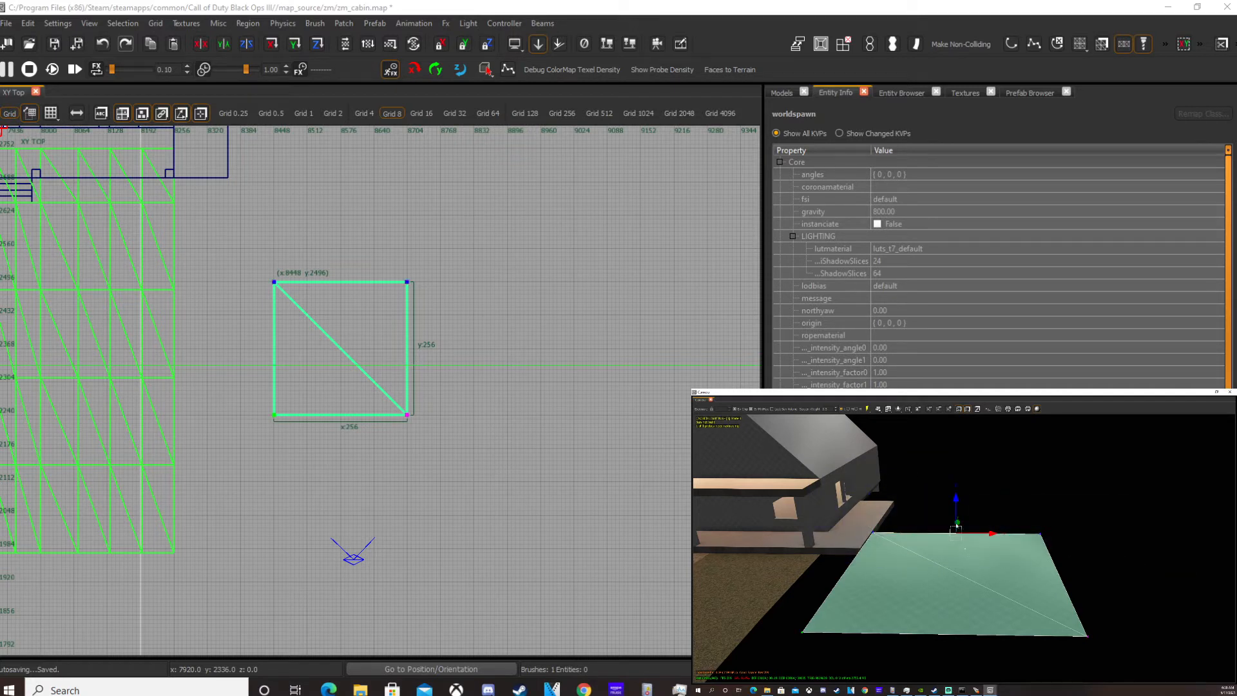
pyautogui.keyDown('shift'); pyautogui.rightClick(956, 526); pyautogui.keyUp('shift')
pyautogui.moveTo(991, 561); pyautogui.dragTo(998, 560, button='middle')
pyautogui.click(998, 561)
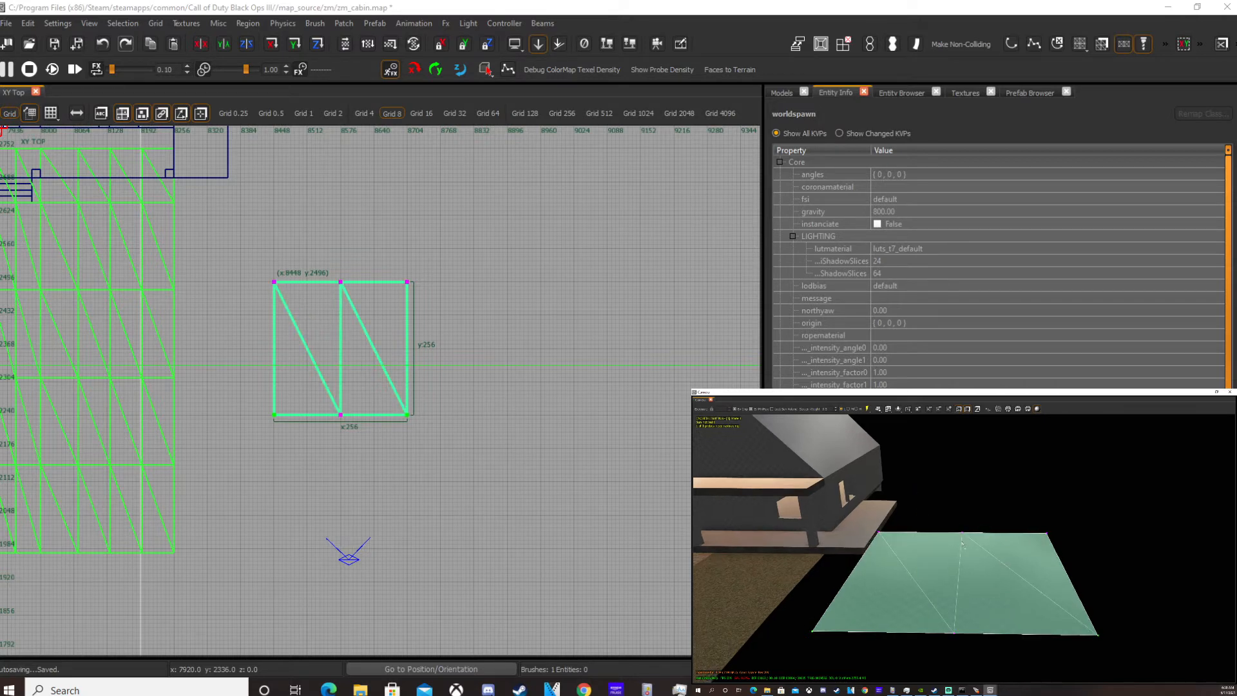
# Step: Try moving the new middle vertex of the north edge vertically, and undo the move
pyautogui.moveTo(885, 528); pyautogui.dragTo(960, 551, button='right')
pyautogui.click(951, 534)
pyautogui.moveTo(980, 493); pyautogui.dragTo(980, 509)
pyautogui.hotkey('ctrl', 'z')
pyautogui.scroll(-3, 998, 529)
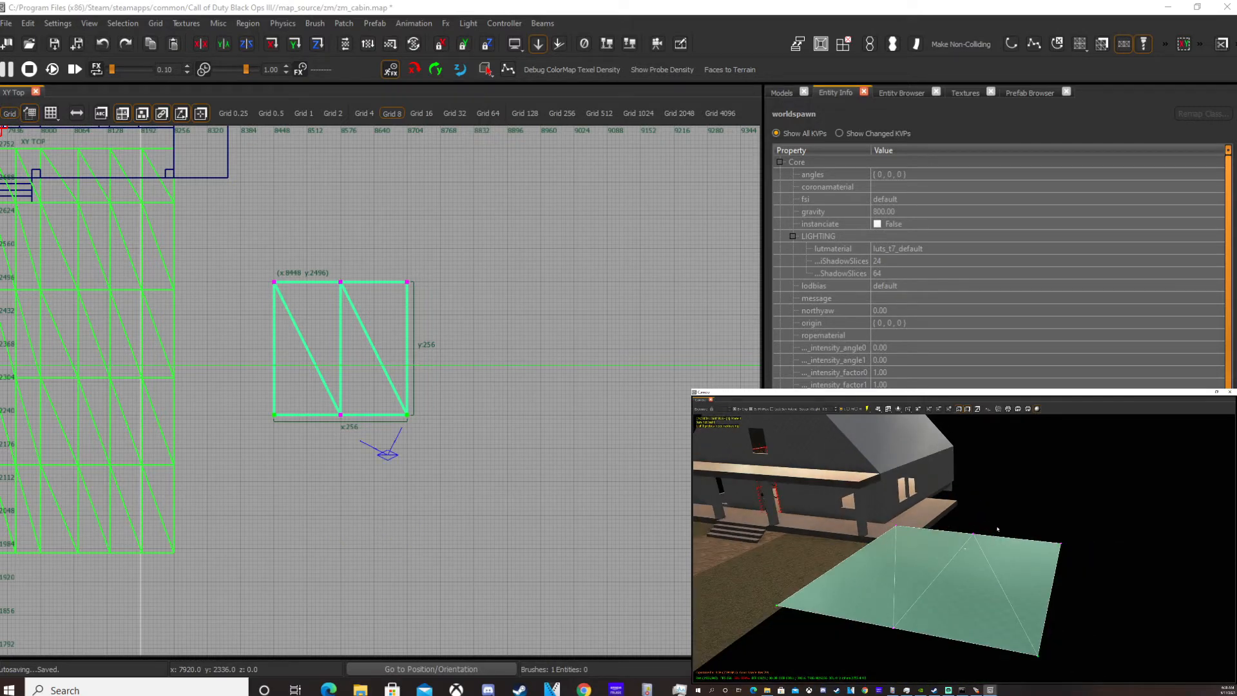
# Step: Select both vertices on the patch's west edge and split the patch between them to add a middle row
pyautogui.moveTo(998, 529); pyautogui.dragTo(986, 546, button='right')
pyautogui.moveTo(905, 470); pyautogui.dragTo(999, 521)
pyautogui.keyDown('shift'); pyautogui.moveTo(848, 534); pyautogui.dragTo(885, 578); pyautogui.keyUp('shift')
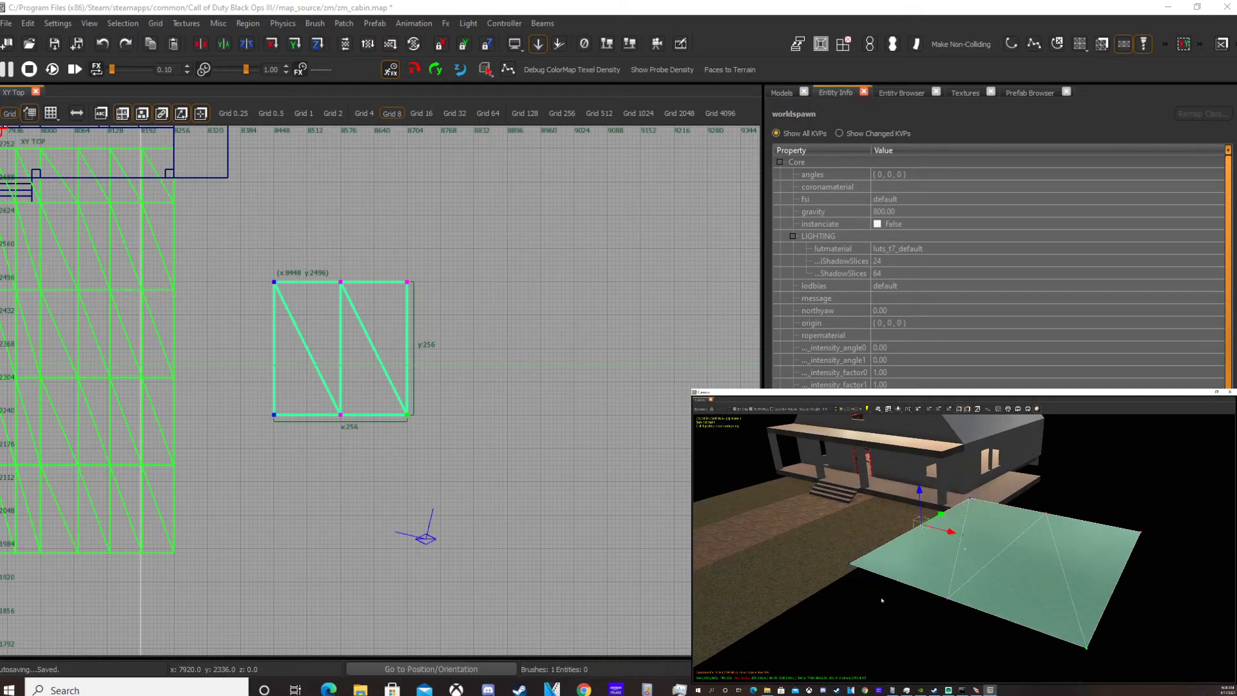
pyautogui.hotkey('ctrl', 'shift', 'e')
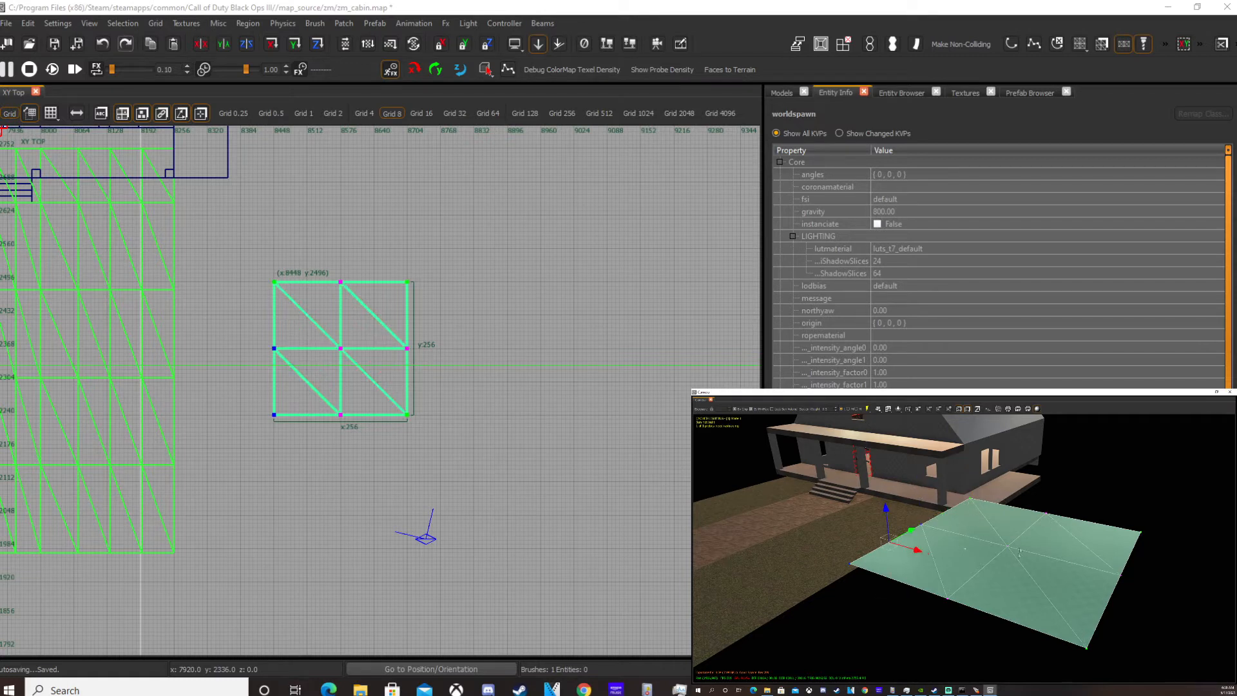
# Step: Reselect the patch in vertex mode and pick its centre vertex, followed by the middle vertex of the east edge
pyautogui.press('Escape')
pyautogui.press('Escape')
pyautogui.keyDown('shift'); pyautogui.click(967, 538); pyautogui.keyUp('shift')
pyautogui.press('v')
pyautogui.moveTo(979, 513); pyautogui.dragTo(1041, 593)
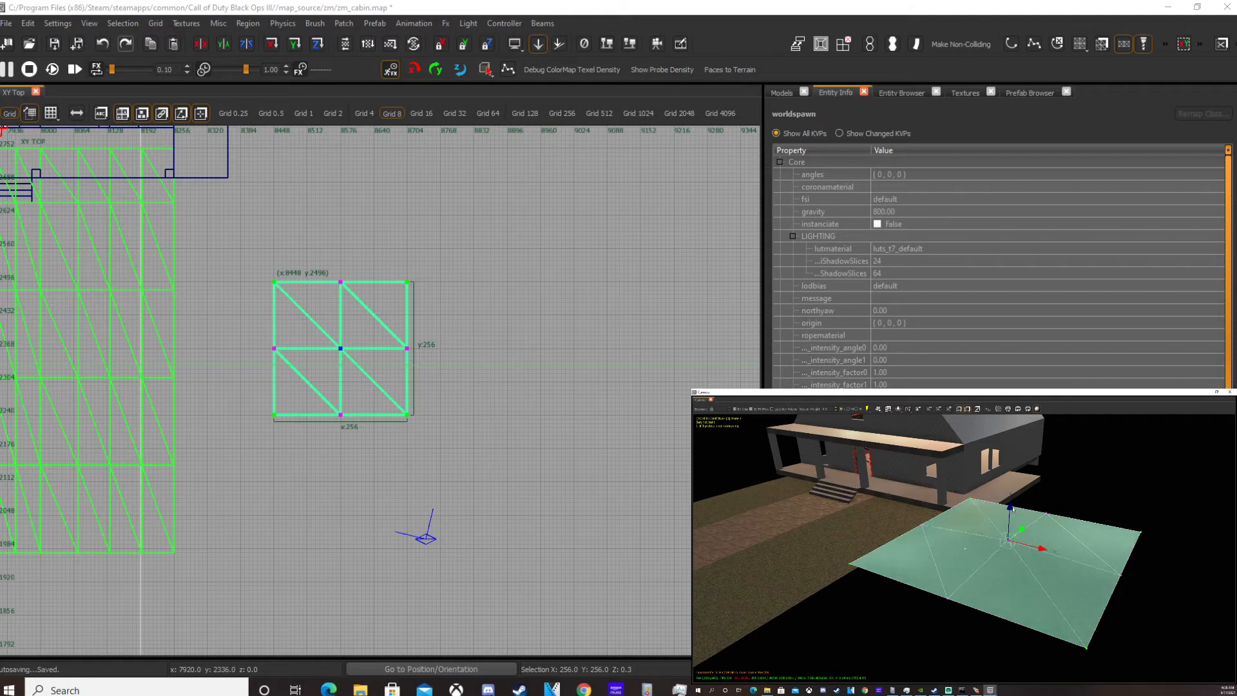
pyautogui.click(1122, 573)
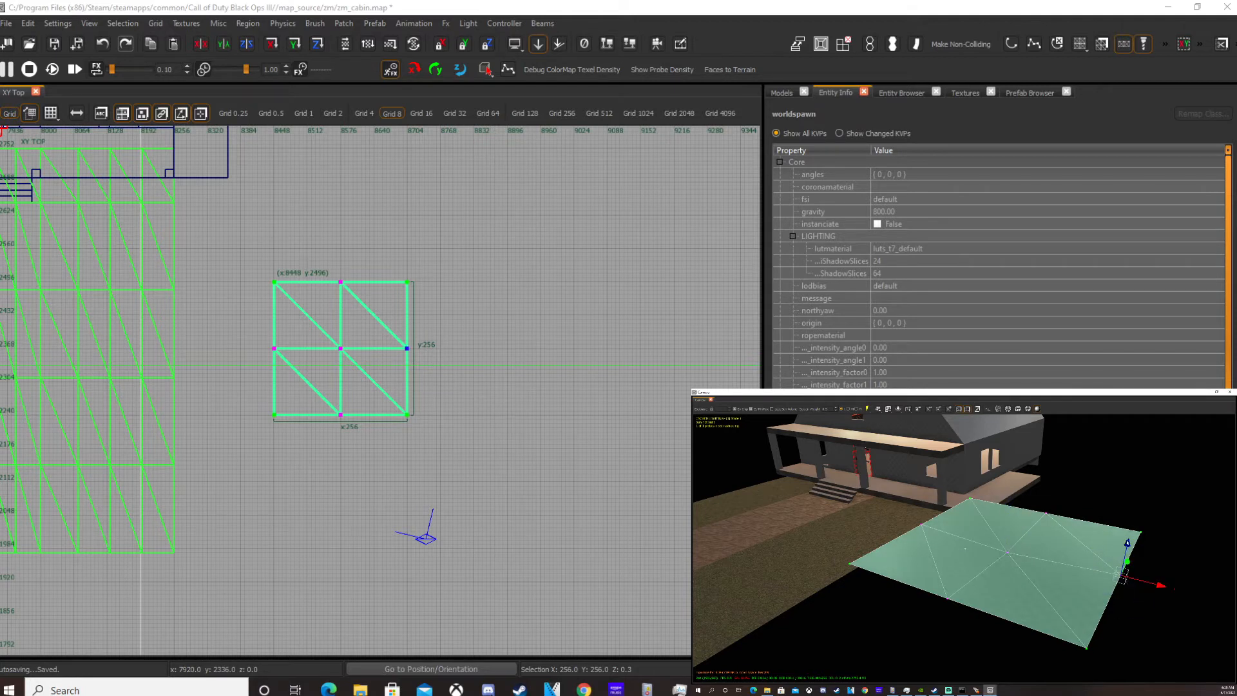
# Step: Move the patch's northeast corner vertex about 24 units east and its southeast corner vertex about 16 units west
pyautogui.click(1141, 529)
pyautogui.moveTo(1180, 544); pyautogui.dragTo(1201, 550)
pyautogui.click(1087, 647)
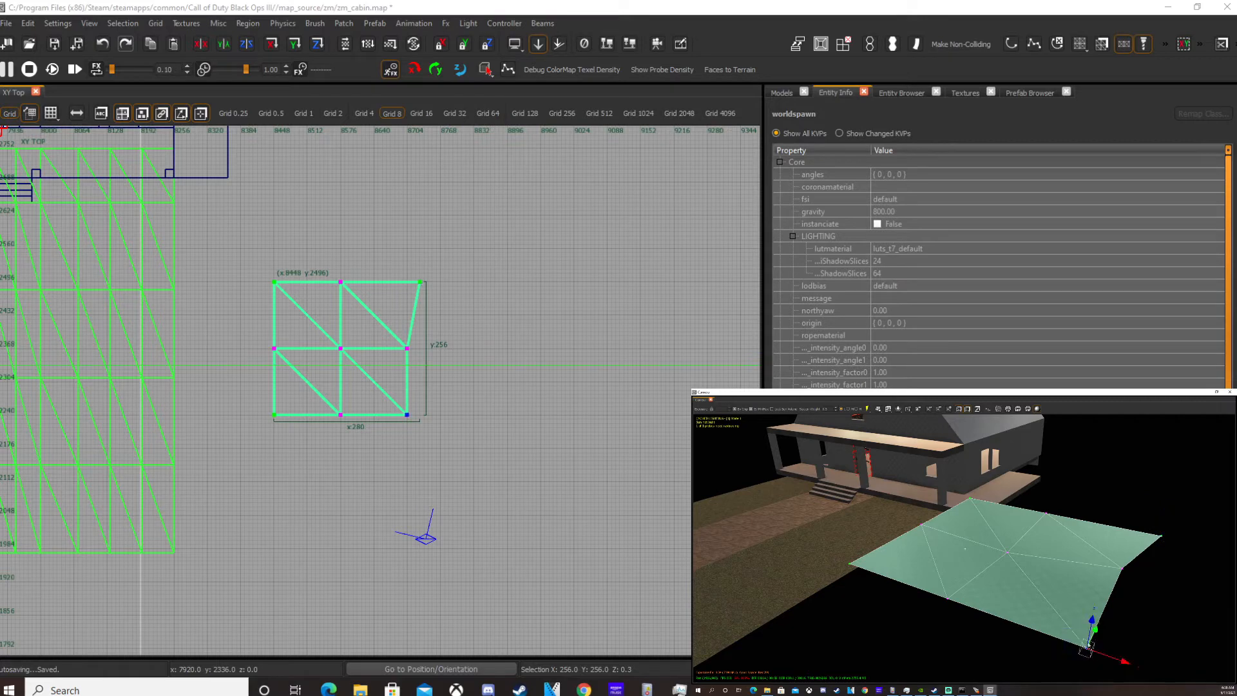
pyautogui.moveTo(1123, 661); pyautogui.dragTo(1103, 654)
# Step: Clear the selection and select the three vertices along the patch's west edge
pyautogui.moveTo(1099, 651); pyautogui.dragTo(978, 543, button='right')
pyautogui.press('Escape')
pyautogui.click(1038, 586)
pyautogui.moveTo(916, 478); pyautogui.dragTo(1001, 638)
pyautogui.moveTo(981, 608); pyautogui.dragTo(978, 574, button='right')
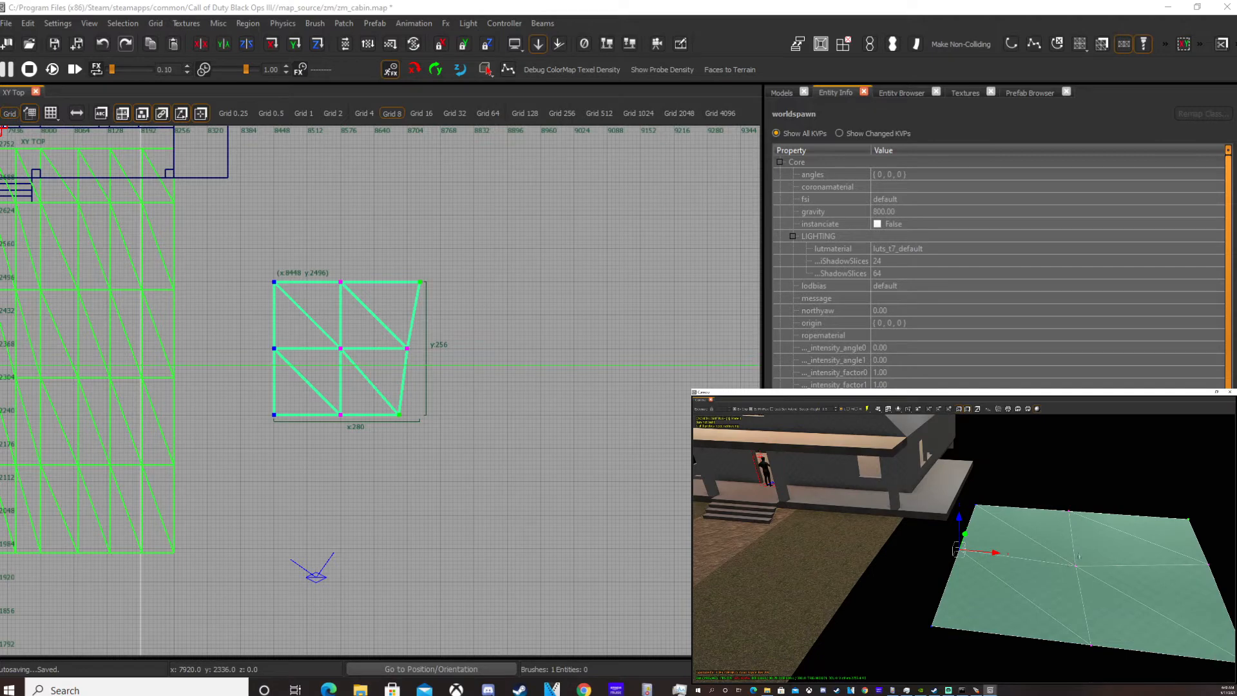
# Step: Straighten the east edge by moving the northeast and southeast corner vertices back in line at X 8704 in the top view
pyautogui.scroll(4, 403, 270)
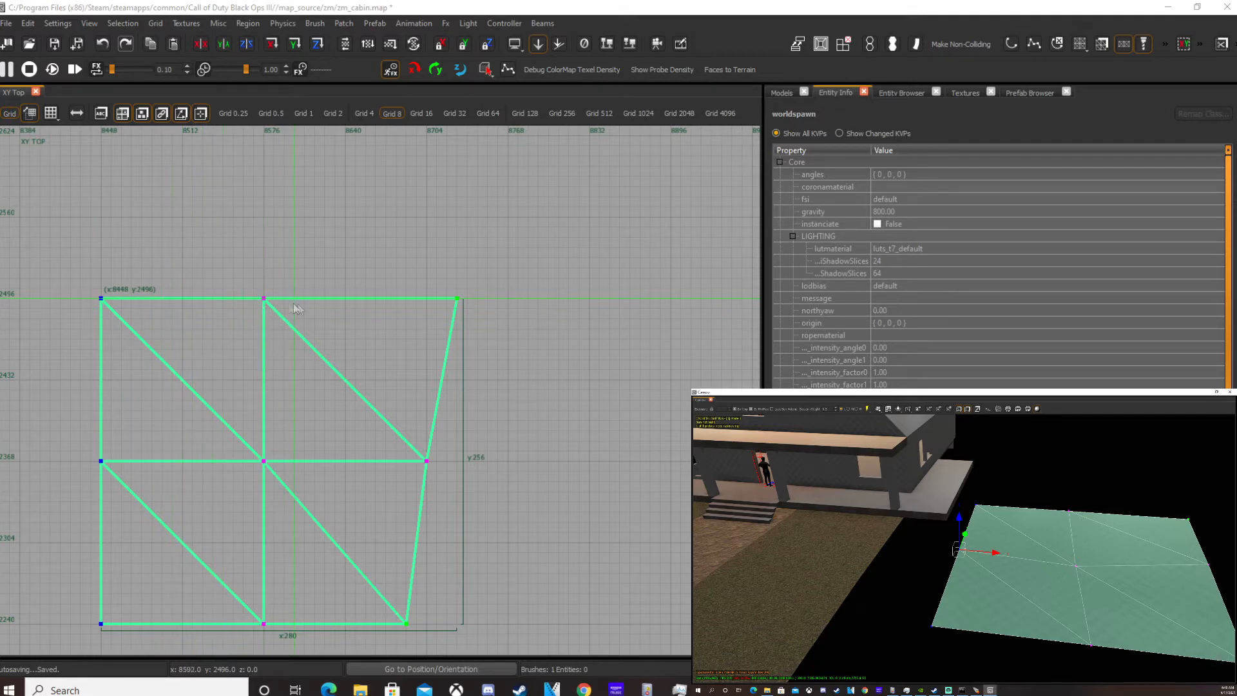
pyautogui.moveTo(400, 263); pyautogui.dragTo(526, 358)
pyautogui.moveTo(503, 307); pyautogui.dragTo(475, 307)
pyautogui.moveTo(475, 307); pyautogui.dragTo(419, 440, button='right')
pyautogui.moveTo(377, 473); pyautogui.dragTo(493, 583)
pyautogui.moveTo(434, 544); pyautogui.dragTo(453, 544)
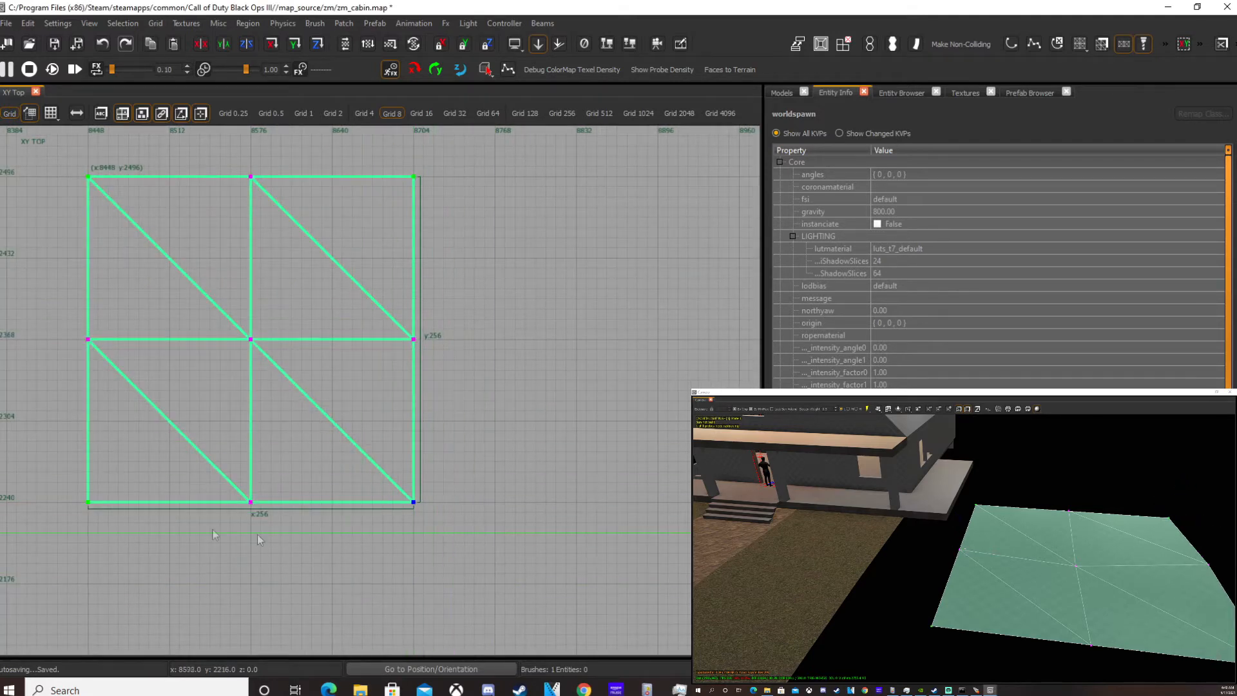
# Step: Select the patch's centre vertex and adjust its height in a side view, finishing back in the top view
pyautogui.click(1068, 567)
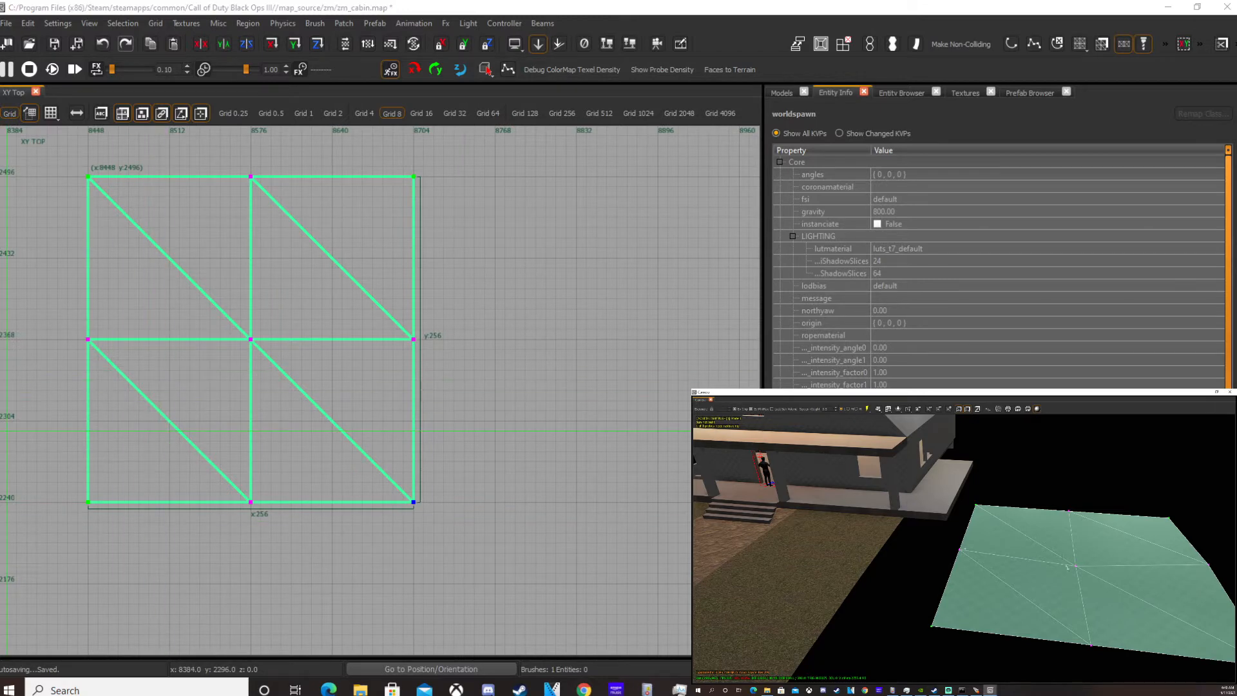
pyautogui.click(1076, 565)
pyautogui.hotkey('ctrl', 'Tab')
pyautogui.scroll(4, 349, 390)
pyautogui.click(412, 451)
pyautogui.moveTo(413, 450); pyautogui.dragTo(404, 448, button='right')
pyautogui.scroll(3, 493, 409)
pyautogui.moveTo(524, 356); pyautogui.dragTo(525, 388)
pyautogui.hotkey('ctrl', 'Tab')
pyautogui.scroll(-5, 524, 395)
pyautogui.press('Escape')
# Step: Select the north edge's middle and northeast vertices and split the patch between them with a new column
pyautogui.click(278, 385)
pyautogui.scroll(1, 363, 348)
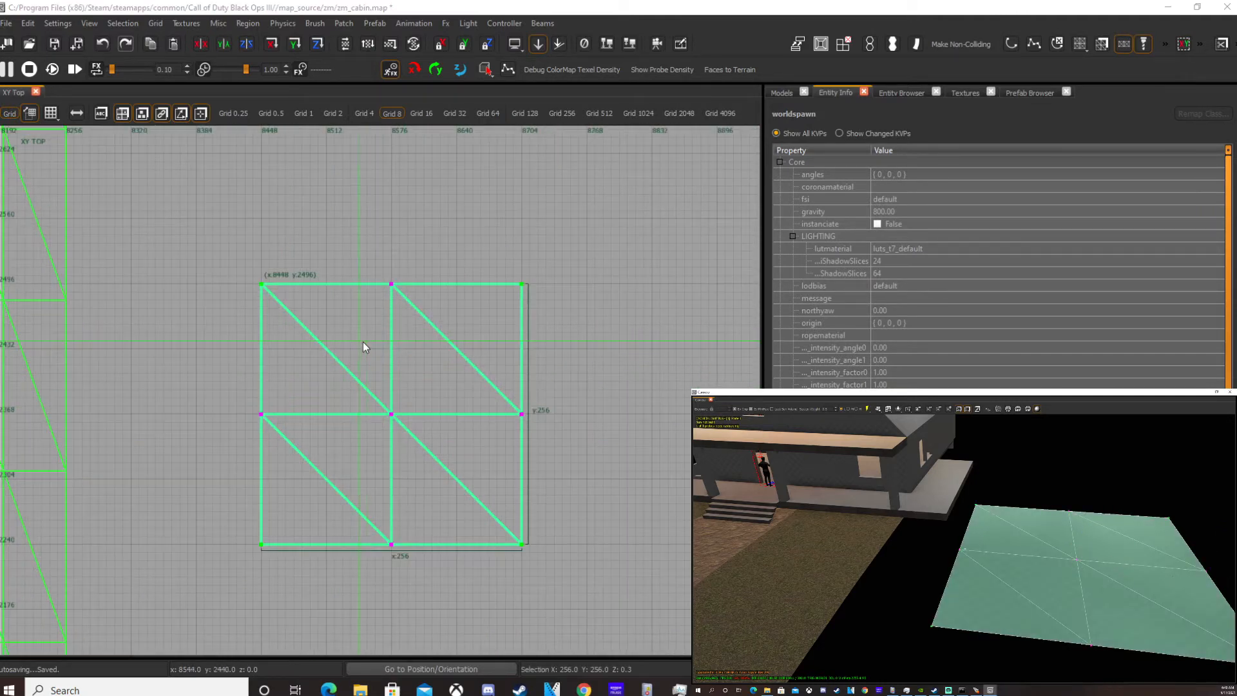
pyautogui.moveTo(166, 293); pyautogui.dragTo(410, 338, button='right')
pyautogui.scroll(-2, 410, 339)
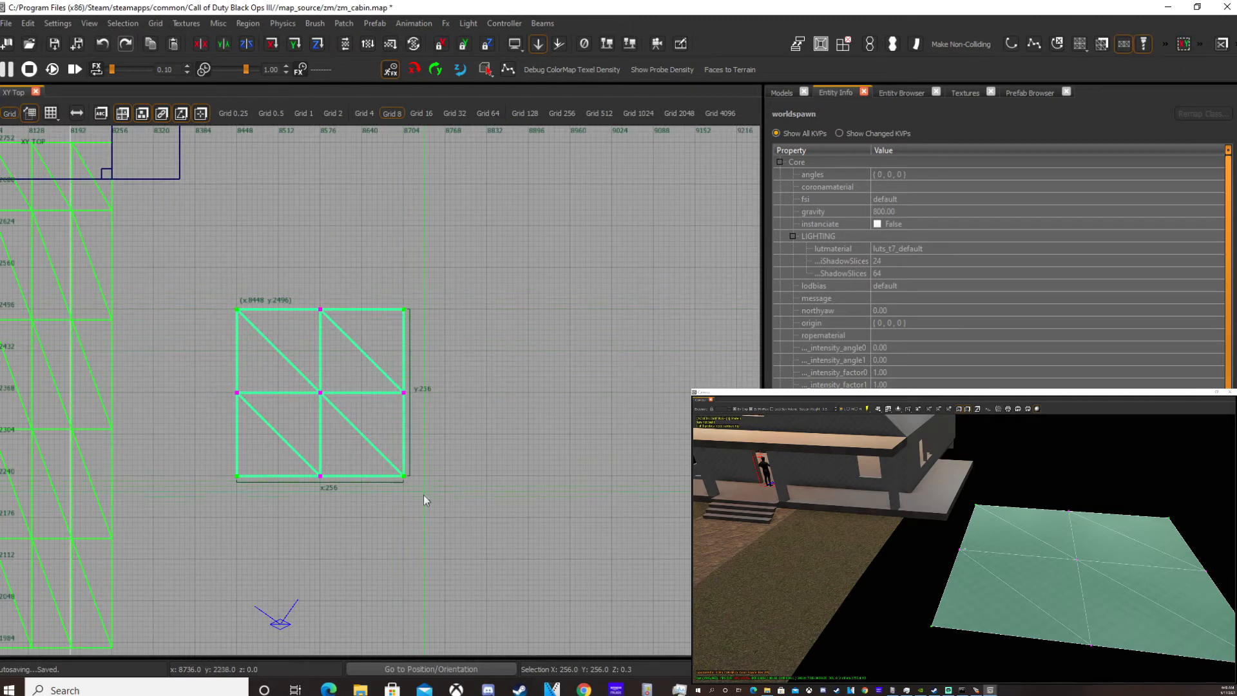
pyautogui.moveTo(1110, 527); pyautogui.dragTo(1109, 529, button='right')
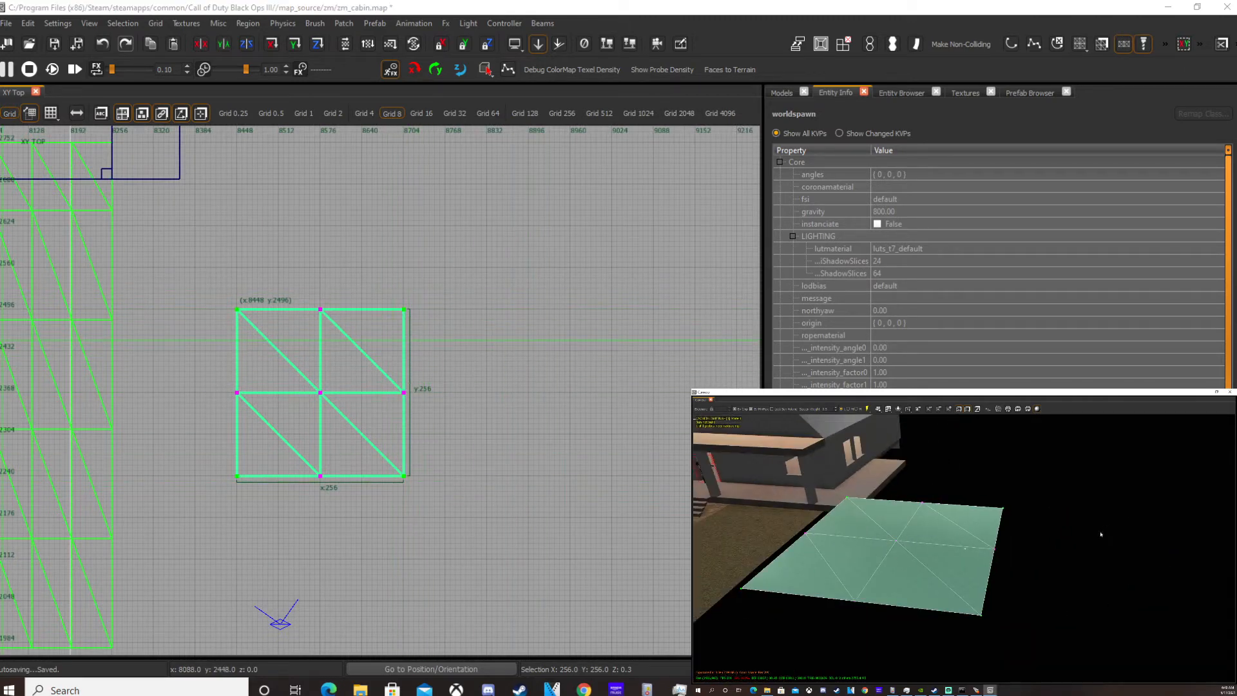
pyautogui.moveTo(295, 273); pyautogui.dragTo(406, 335)
pyautogui.press('ctrl+Insert')
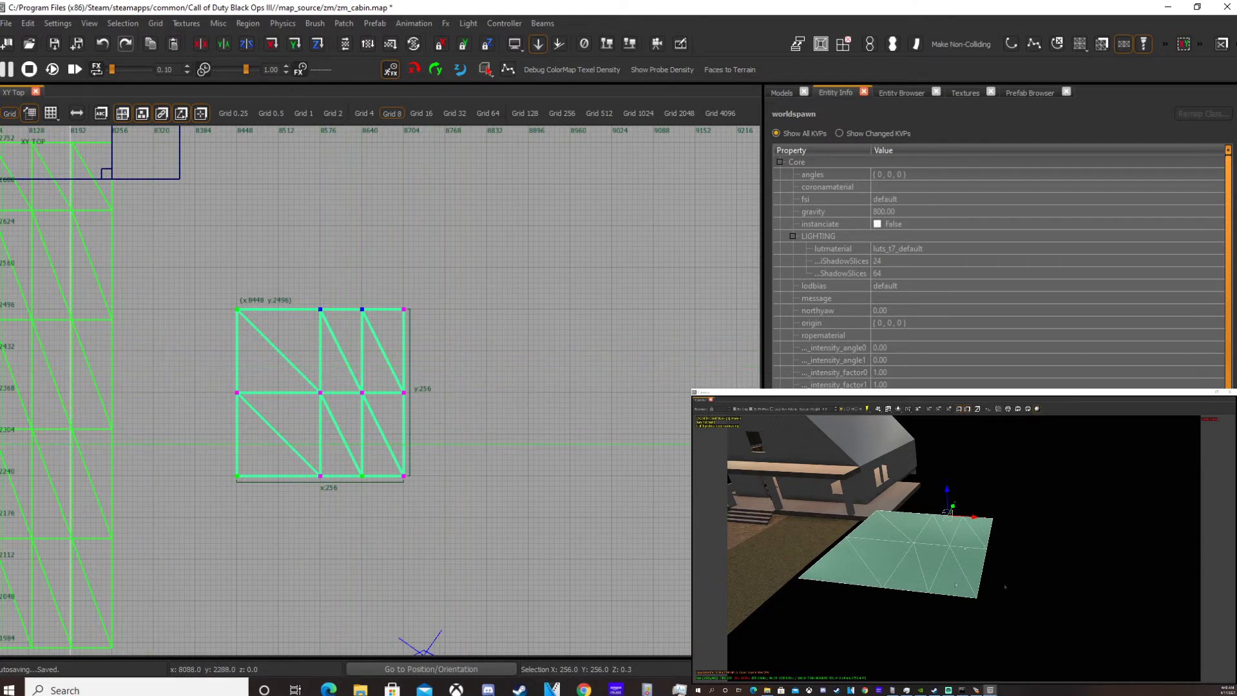
# Step: Shift the two easternmost vertex columns east, and pull the outer column farther to widen the patch to 384 units
pyautogui.scroll(3, 926, 553)
pyautogui.scroll(2, 975, 529)
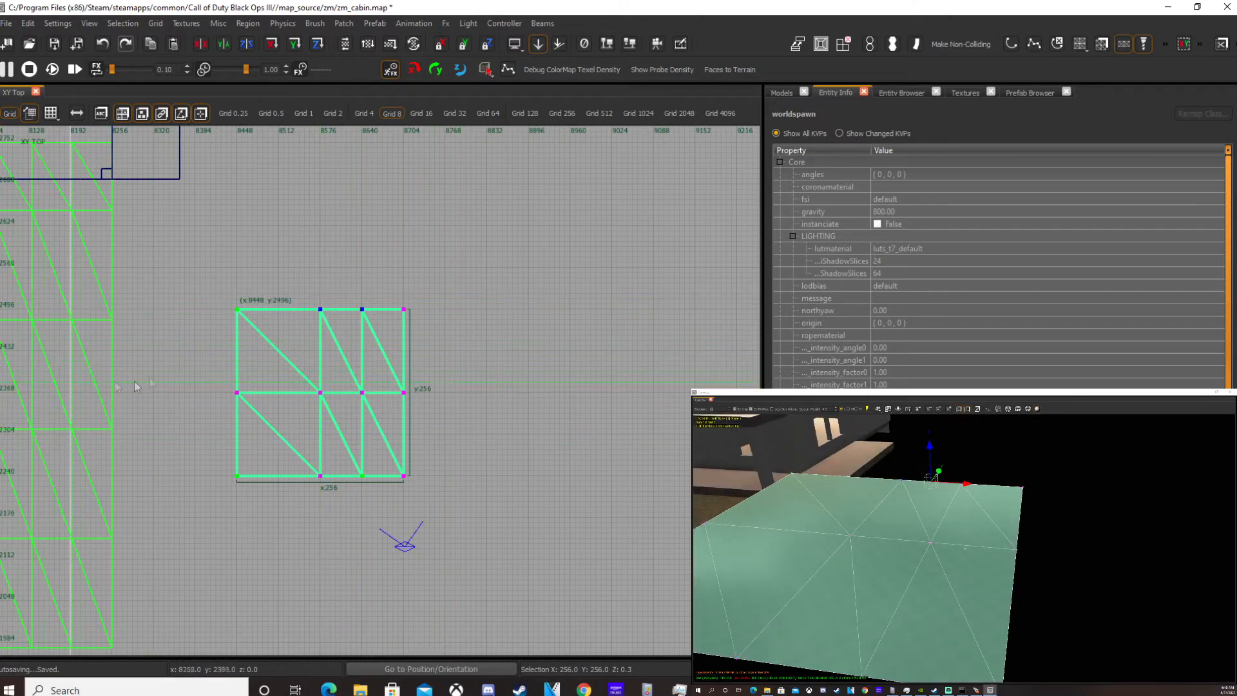
pyautogui.moveTo(1031, 510); pyautogui.dragTo(1143, 499, button='right')
pyautogui.scroll(2, 331, 291)
pyautogui.scroll(-2, 406, 298)
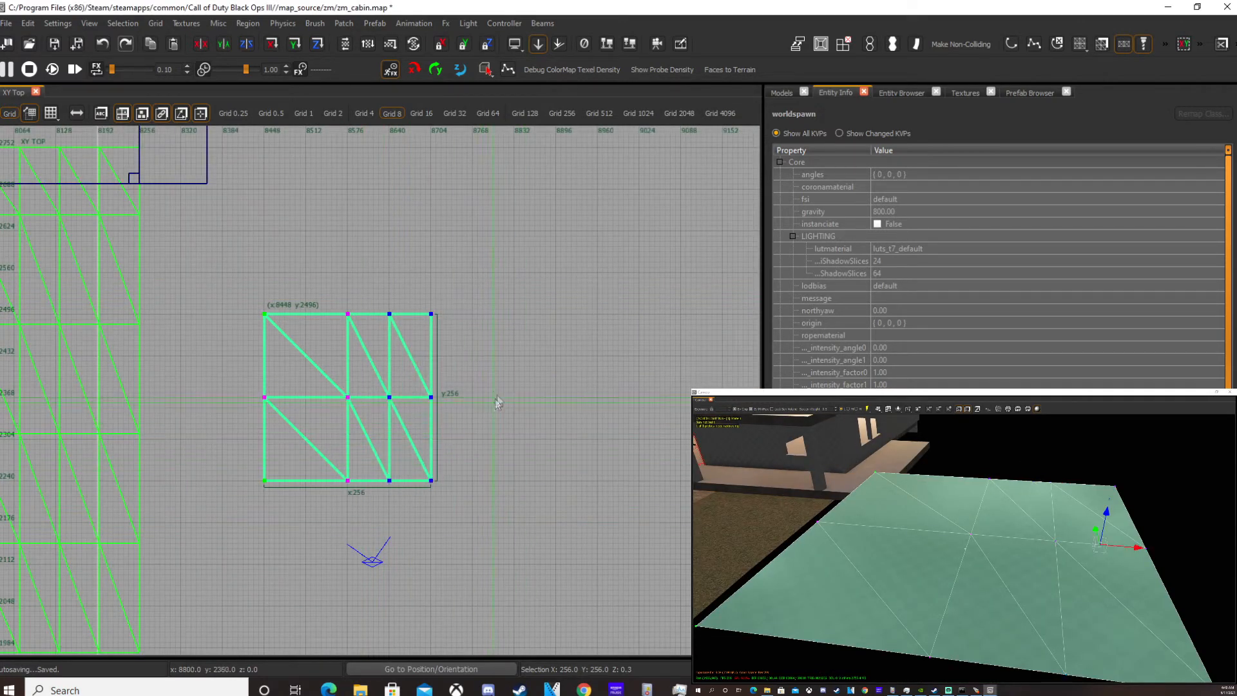
pyautogui.moveTo(500, 403); pyautogui.dragTo(544, 384)
pyautogui.moveTo(463, 277); pyautogui.dragTo(531, 495)
pyautogui.moveTo(516, 413); pyautogui.dragTo(554, 405)
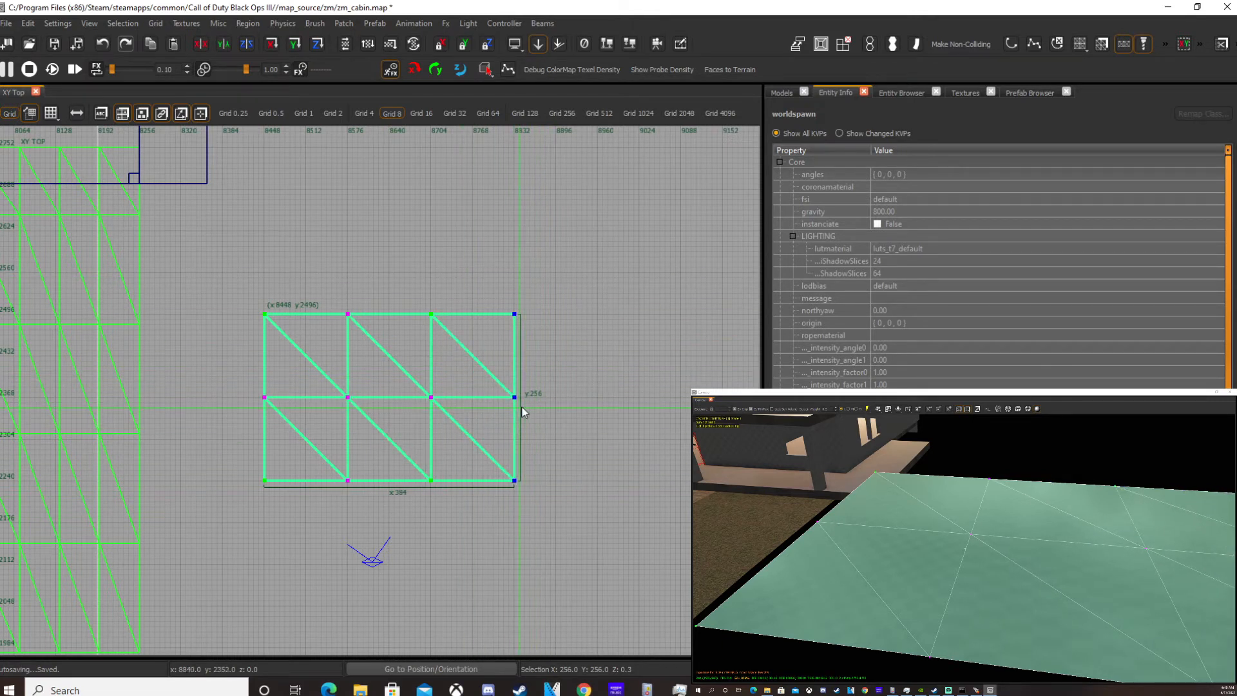
# Step: Undo both eastward vertex moves and the extra column split
pyautogui.hotkey('ctrl', 'z')
pyautogui.hotkey('ctrl', 'z')
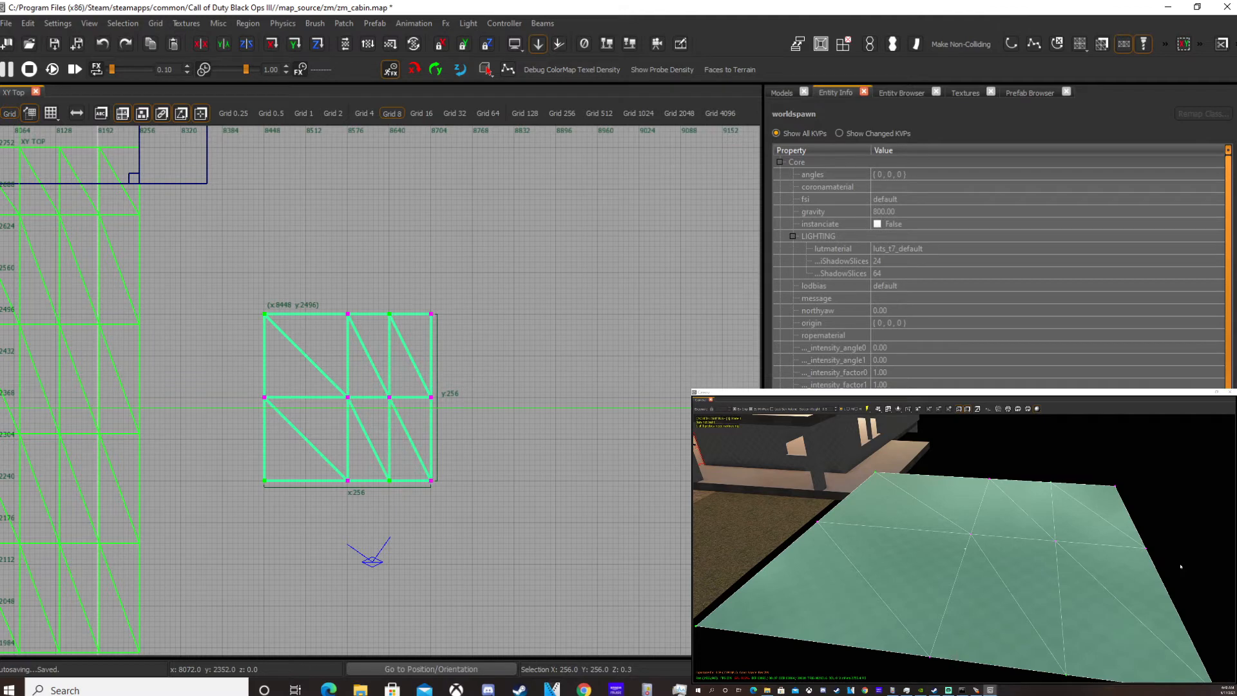
pyautogui.hotkey('ctrl', 'z')
# Step: Reselect the patch in vertex mode and extrude the east edge from its northeast and middle vertices into a column about 128 units wide
pyautogui.press('Escape')
pyautogui.keyDown('shift'); pyautogui.click(935, 546); pyautogui.keyUp('shift')
pyautogui.press('v')
pyautogui.moveTo(934, 546); pyautogui.dragTo(968, 446, button='right')
pyautogui.moveTo(968, 447); pyautogui.dragTo(1045, 541)
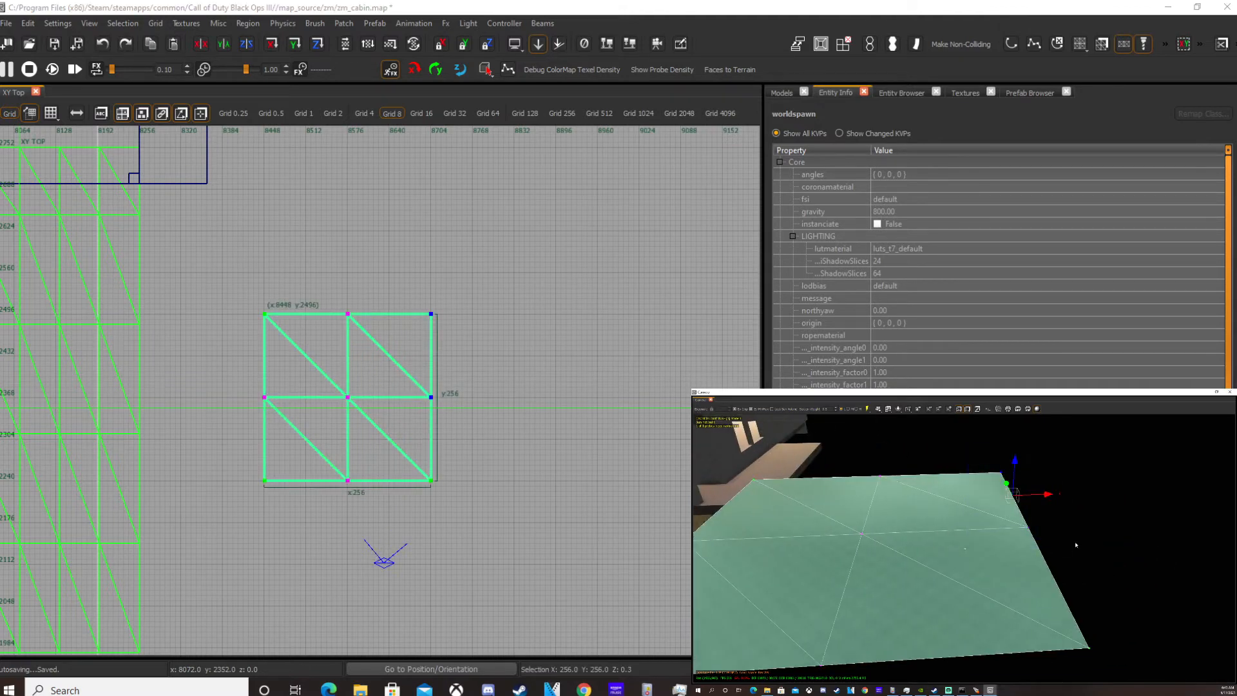
pyautogui.scroll(-2, 1040, 552)
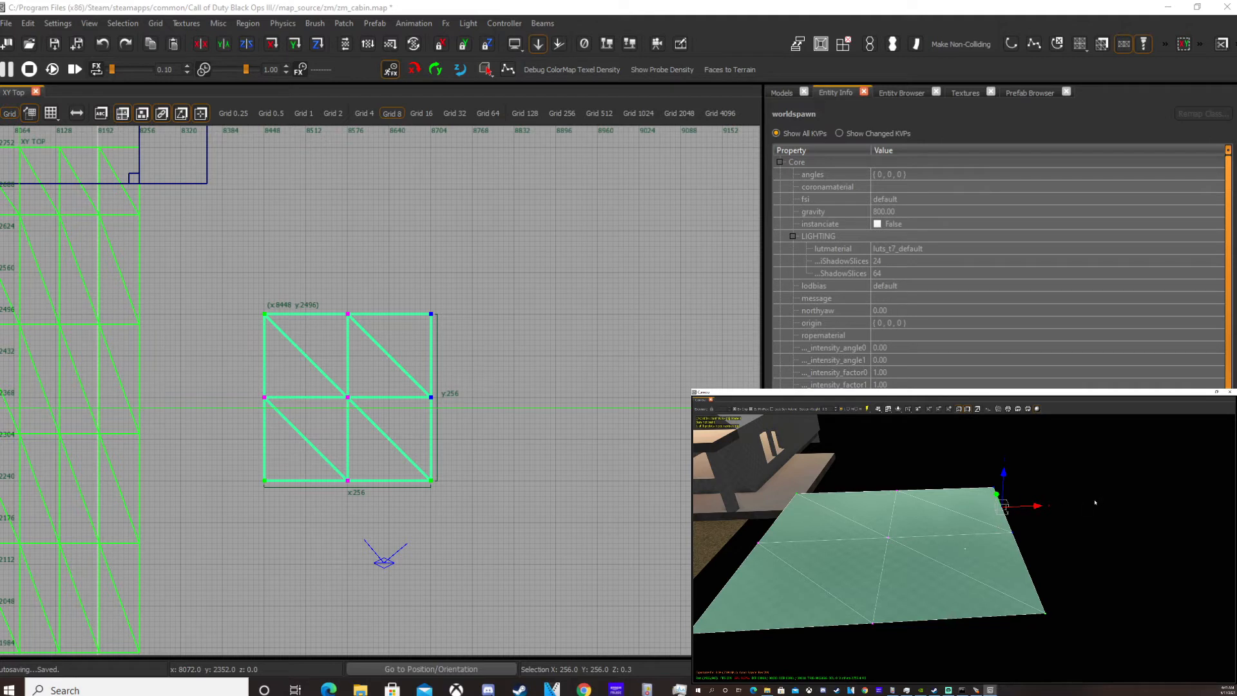
pyautogui.hotkey('shift', 'x')
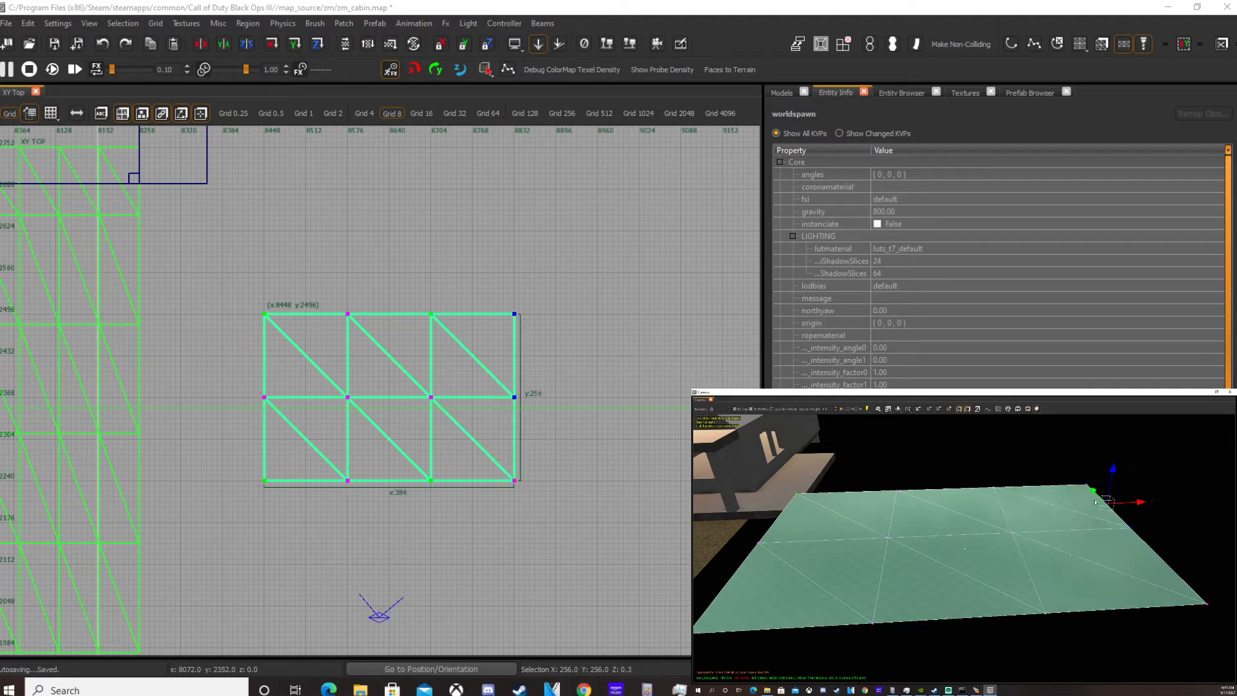
pyautogui.press('Escape')
pyautogui.press('Escape')
# Step: Select the three vertices on the extended patch's east edge in vertex mode and delete that column
pyautogui.moveTo(1050, 542)
pyautogui.mouseDown(button='right')
pyautogui.moveTo(967, 548)
pyautogui.moveTo(1025, 548)
pyautogui.moveTo(1047, 538)
pyautogui.moveTo(1038, 525)
pyautogui.mouseUp(button='right')
pyautogui.click(1014, 491)
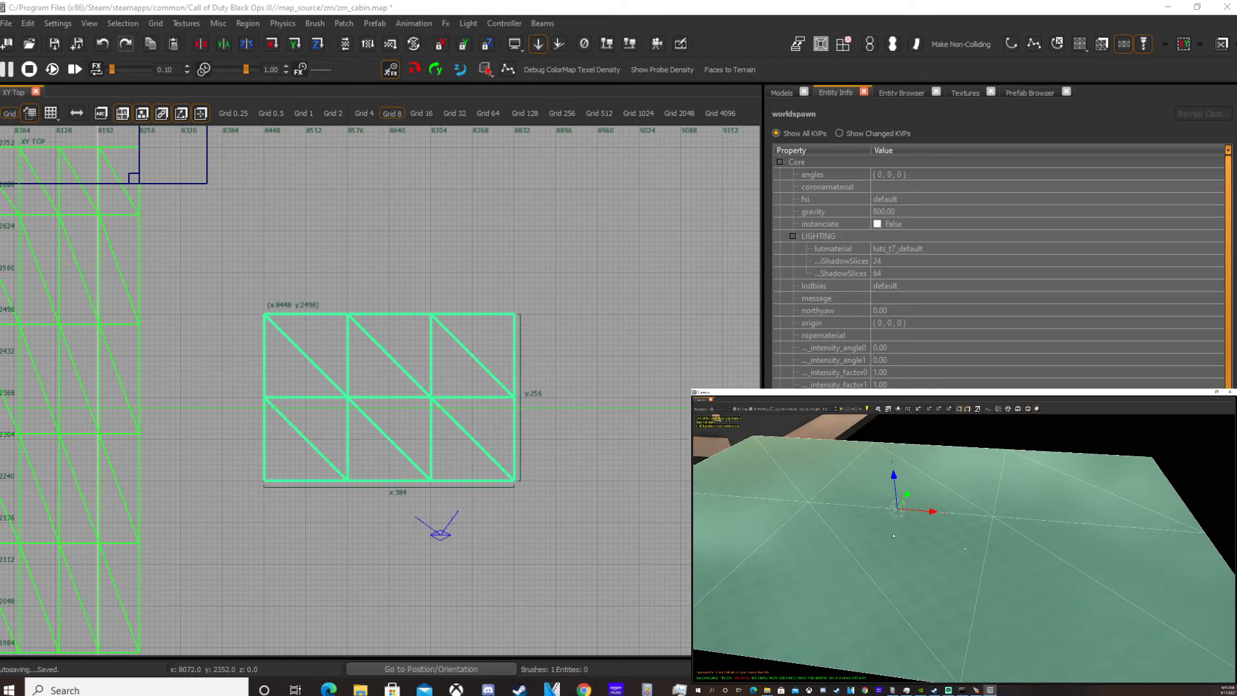
pyautogui.press('Escape')
pyautogui.scroll(-3, 968, 522)
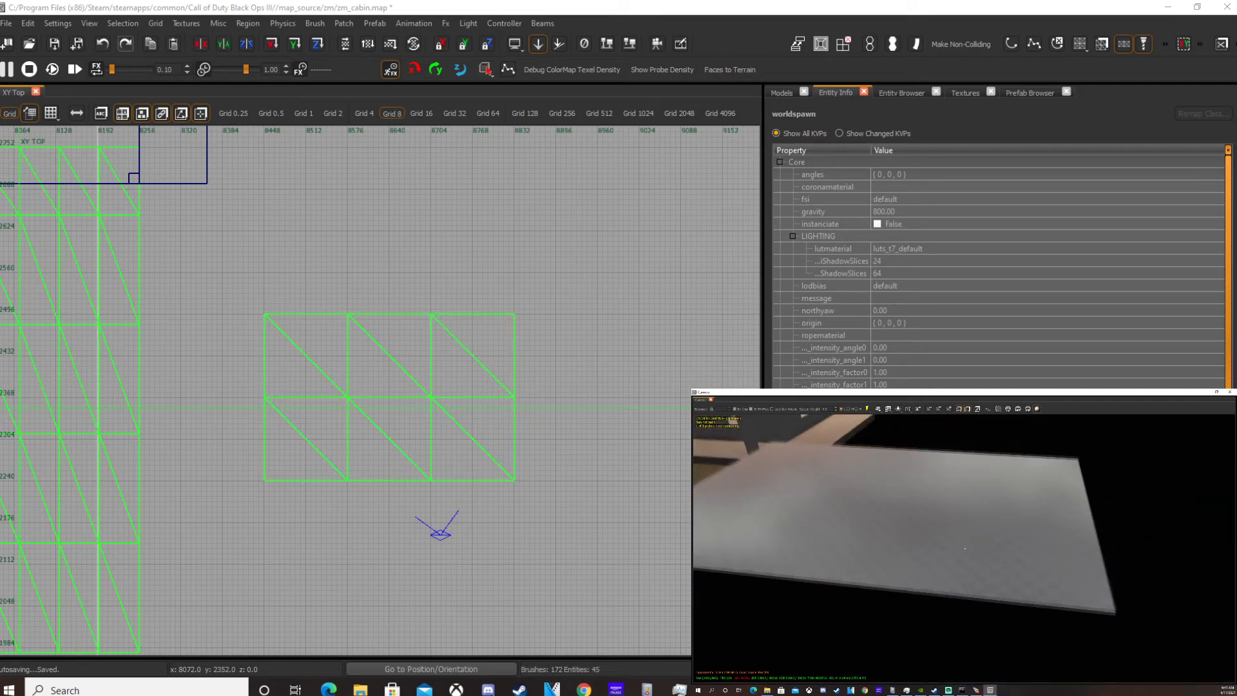
pyautogui.click(1063, 495)
pyautogui.press('v')
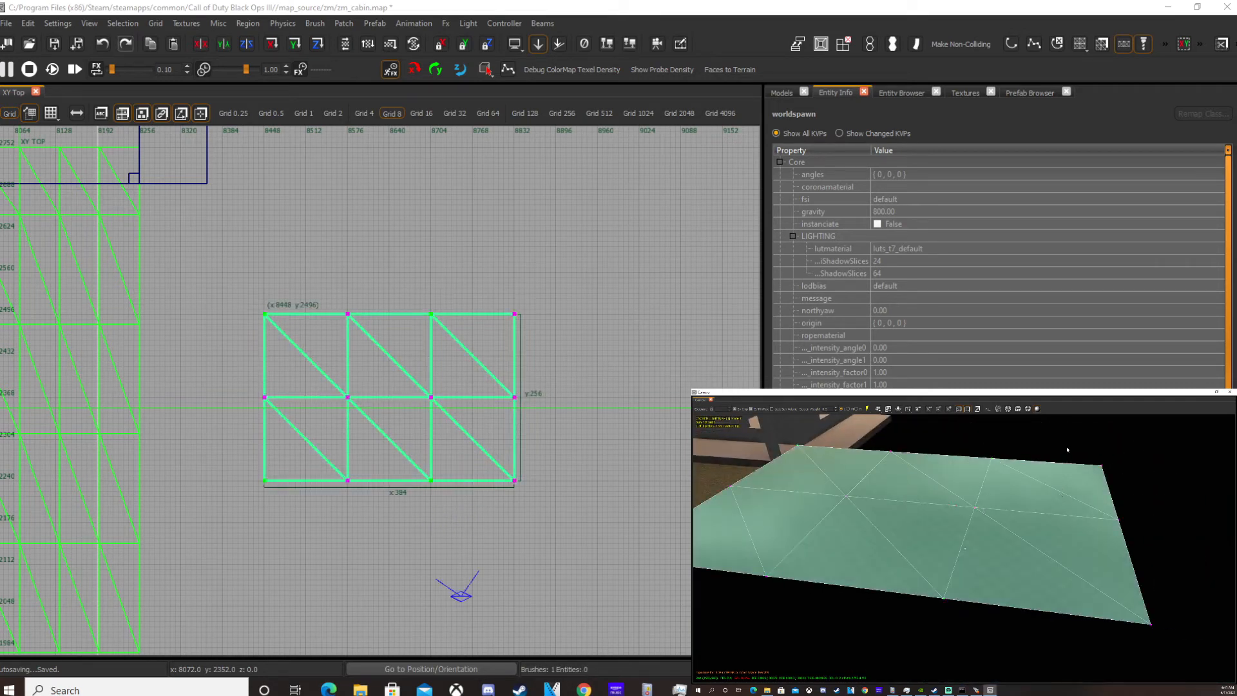
pyautogui.scroll(-3, 1060, 451)
pyautogui.moveTo(1034, 452); pyautogui.dragTo(1135, 635)
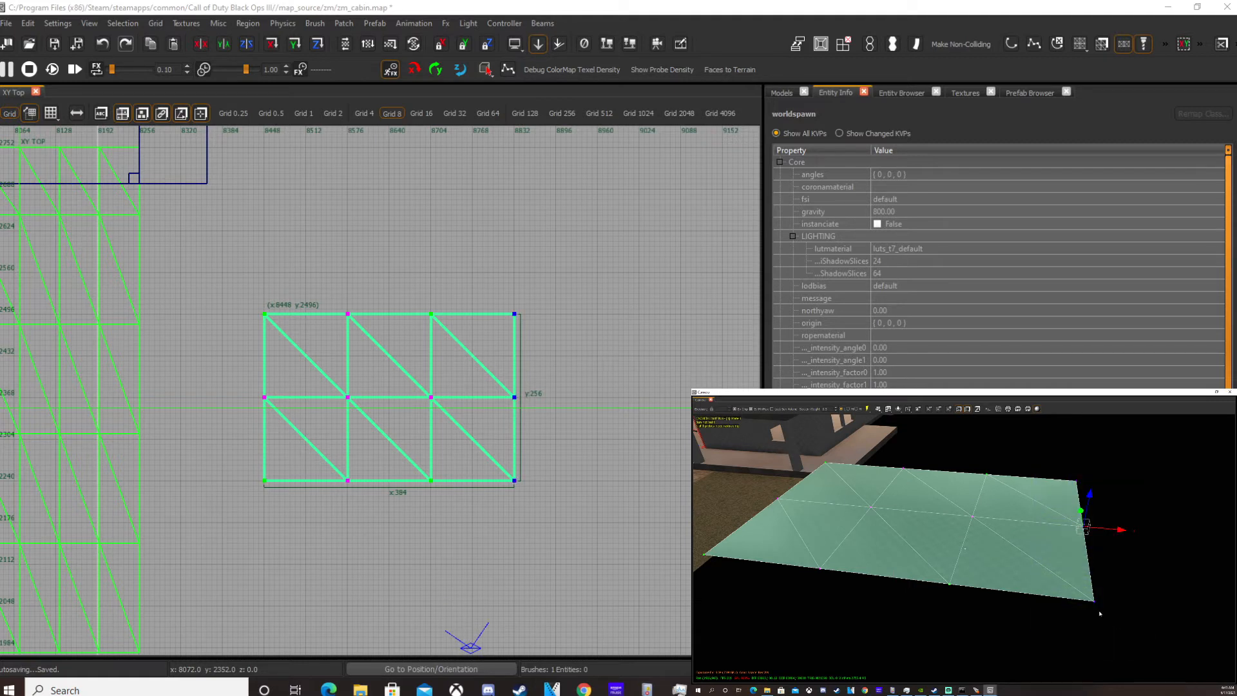
pyautogui.press('BackSpace')
# Step: Box-select the north edge's middle and northeast corner vertices, weld them together, and undo the weld
pyautogui.scroll(3, 1019, 572)
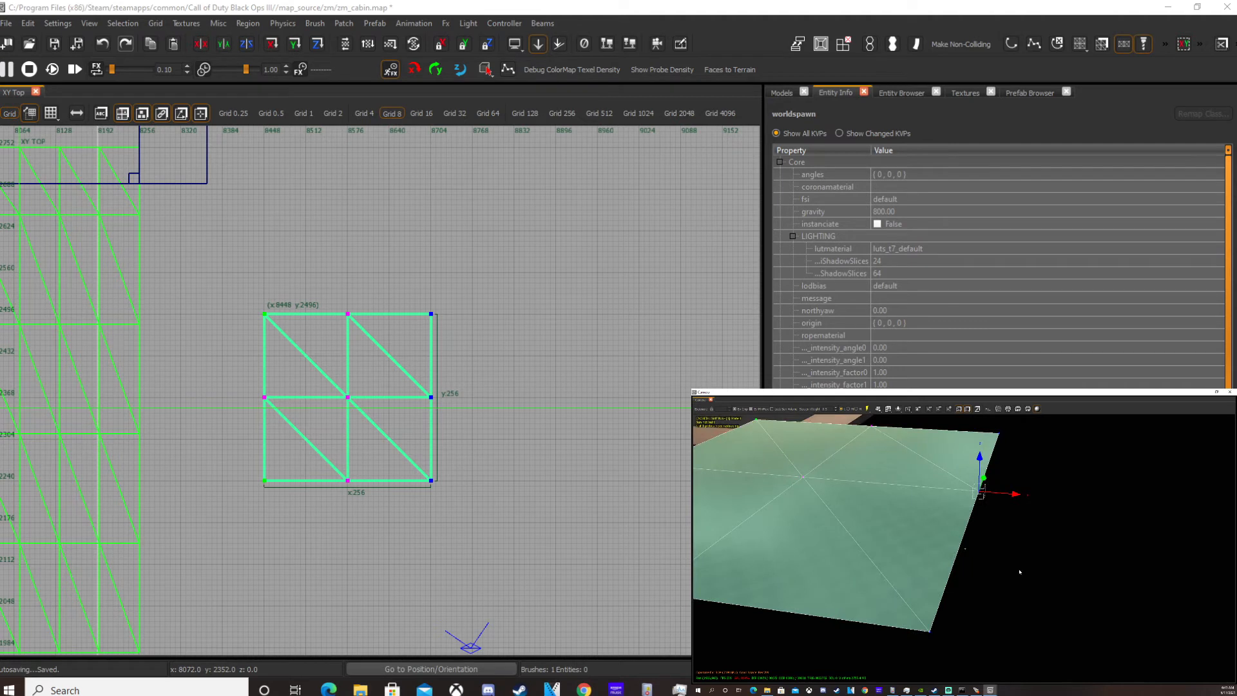
pyautogui.moveTo(1019, 572); pyautogui.dragTo(1057, 592, button='middle')
pyautogui.click(1007, 564)
pyautogui.scroll(-2, 943, 482)
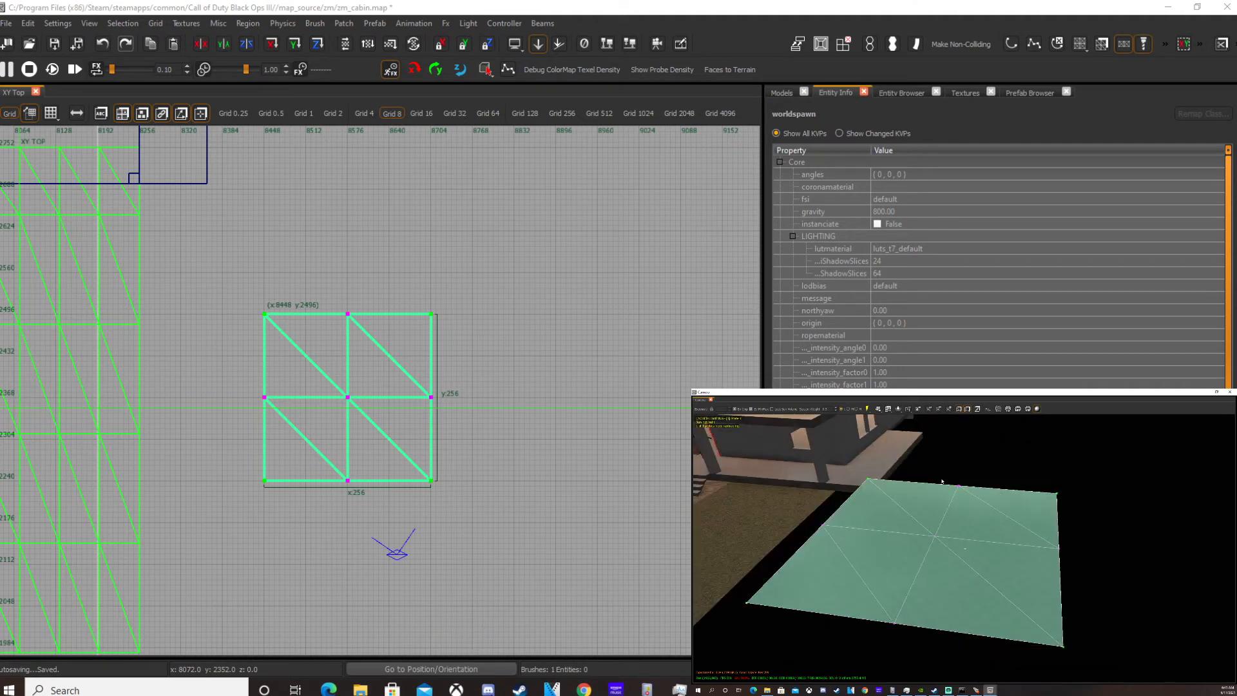
pyautogui.moveTo(935, 467); pyautogui.dragTo(1067, 518)
pyautogui.press('w')
pyautogui.scroll(2, 953, 512)
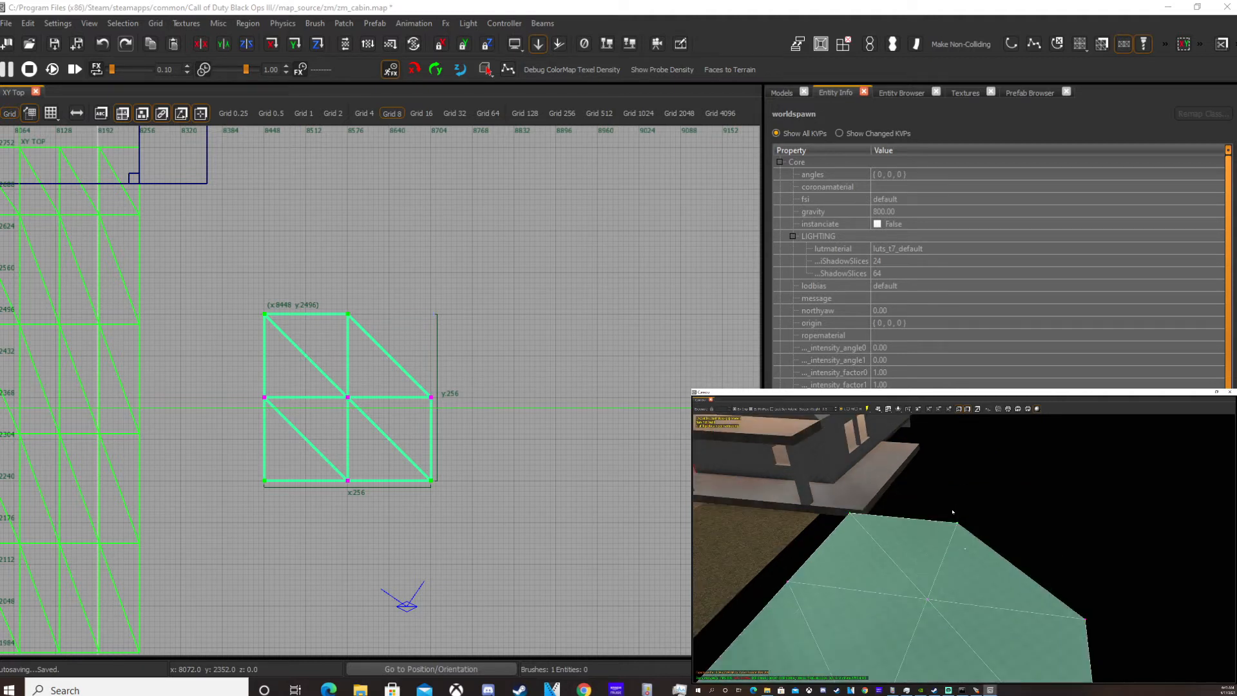
pyautogui.hotkey('ctrl', 'z')
# Step: Select the north edge's middle vertex first and the northeast corner second, weld them, and undo the weld
pyautogui.click(958, 523)
pyautogui.keyDown('shift'); pyautogui.click(1088, 534); pyautogui.keyUp('shift')
pyautogui.press('w')
pyautogui.hotkey('ctrl', 'z')
# Step: Weld the north edge's middle vertex onto the northeast corner by selecting the corner first, and undo the weld
pyautogui.click(1076, 534)
pyautogui.keyDown('shift'); pyautogui.click(958, 523); pyautogui.keyUp('shift')
pyautogui.press('w')
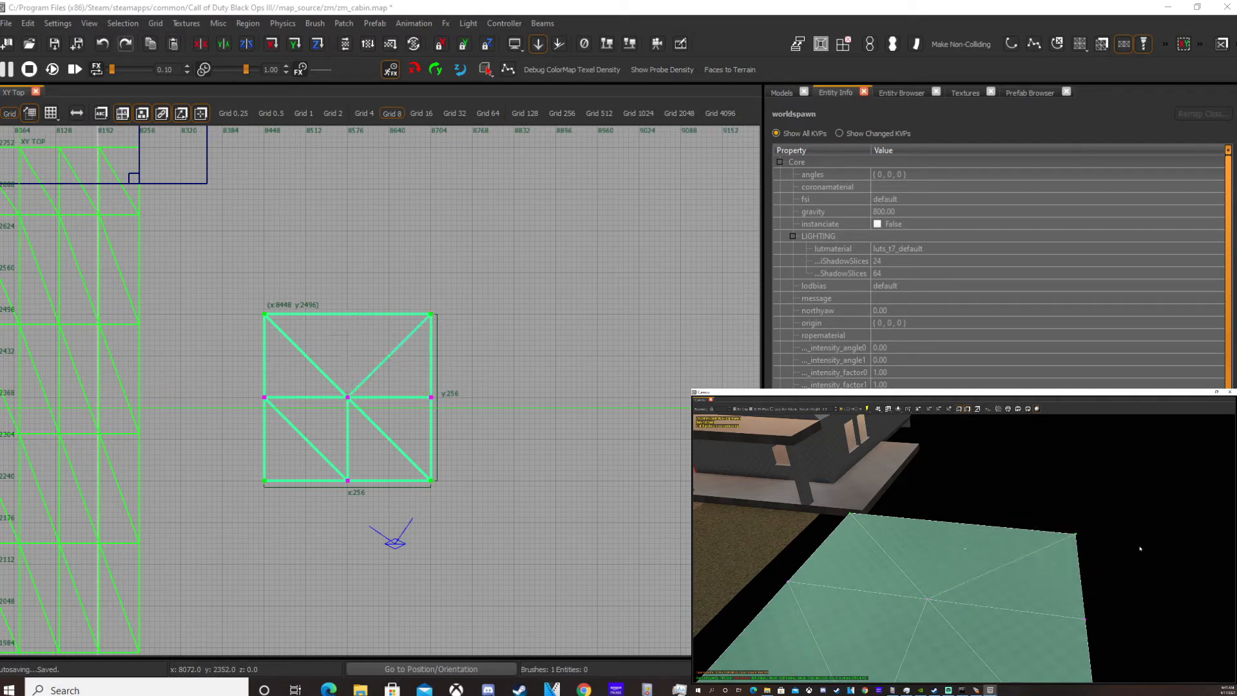
pyautogui.hotkey('ctrl', 'z')
pyautogui.press('Escape')
# Step: Duplicate the terrain patch and place the copy to its east at X 8768, leaving a 64-unit gap
pyautogui.scroll(-2, 1002, 548)
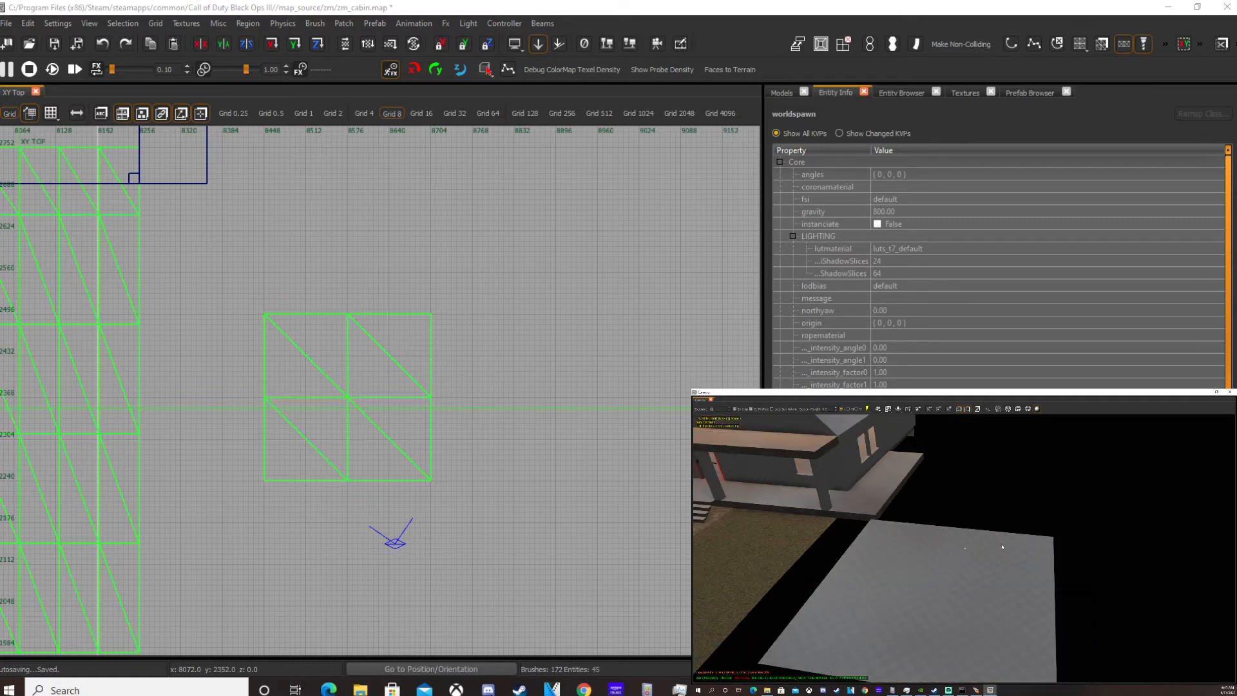
pyautogui.scroll(-3, 1007, 551)
pyautogui.scroll(5, 1007, 560)
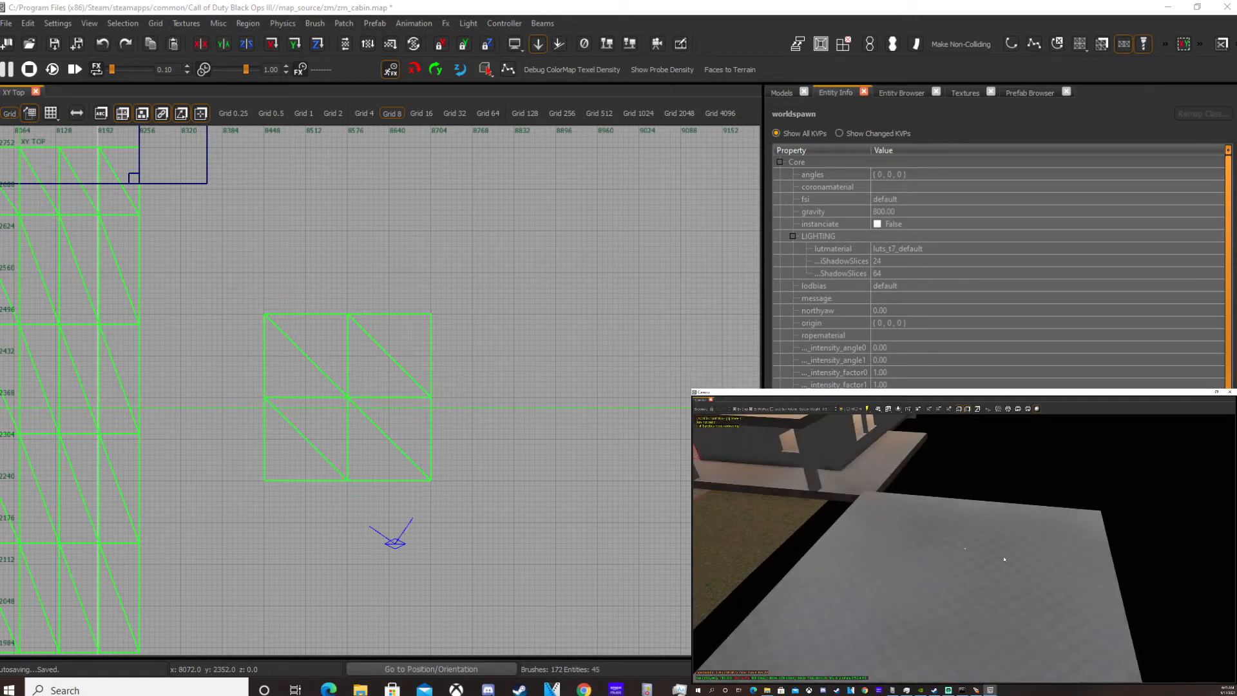
pyautogui.scroll(-2, 1002, 556)
pyautogui.click(996, 539)
pyautogui.scroll(-1, 275, 370)
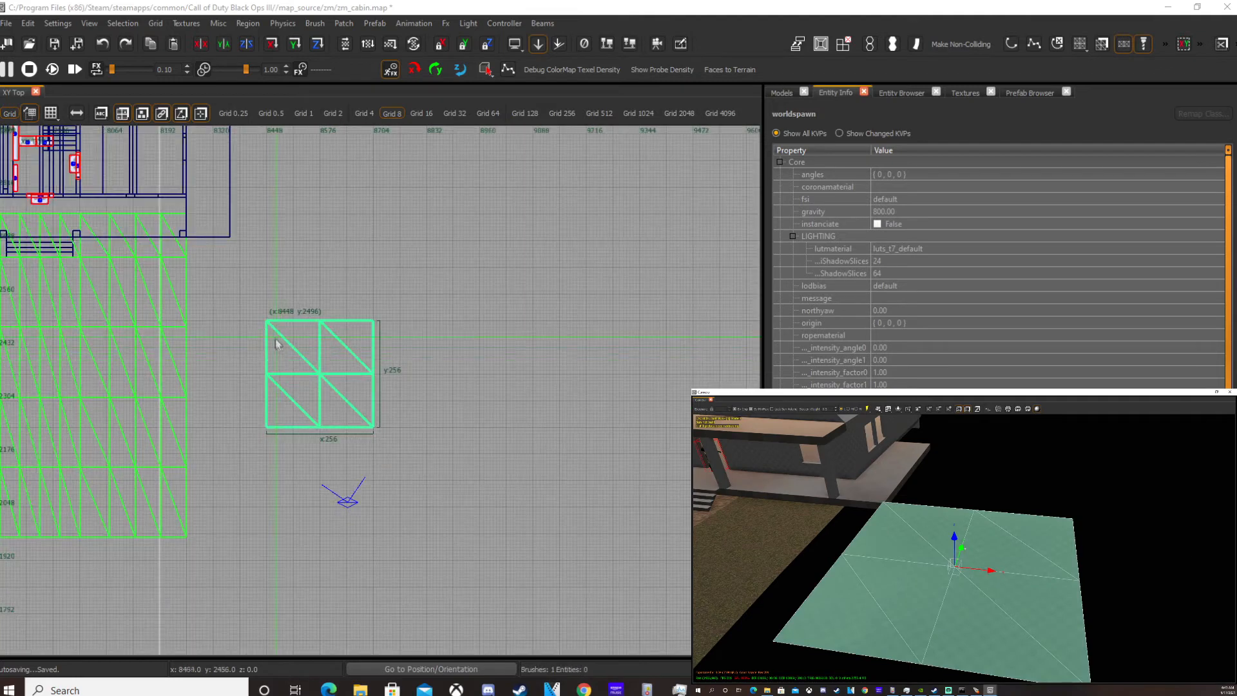
pyautogui.press('space')
pyautogui.moveTo(275, 371); pyautogui.dragTo(413, 368)
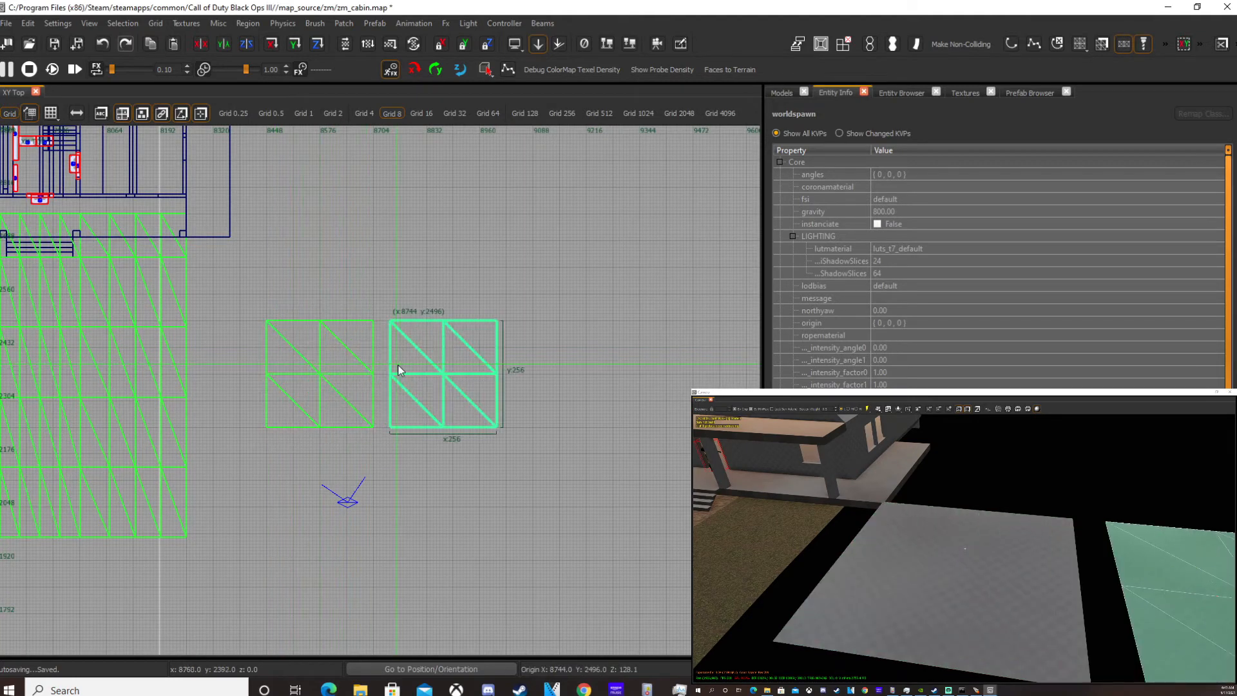
pyautogui.scroll(1, 413, 369)
pyautogui.moveTo(438, 315); pyautogui.dragTo(445, 315)
pyautogui.moveTo(1091, 525); pyautogui.dragTo(1137, 538, button='right')
pyautogui.scroll(1, 288, 352)
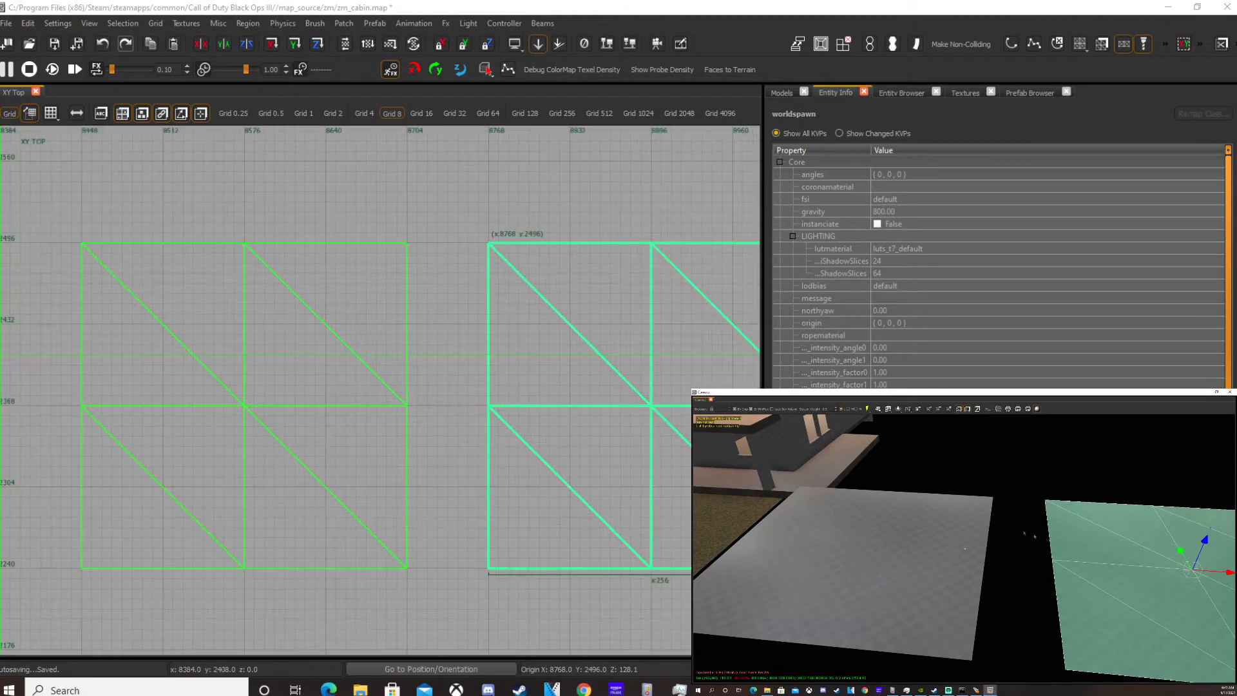
# Step: Move the copied patch flush against the original's east edge at X 8704, and select both patches together
pyautogui.hotkey('ctrl', 'z')
pyautogui.moveTo(516, 313); pyautogui.dragTo(439, 312)
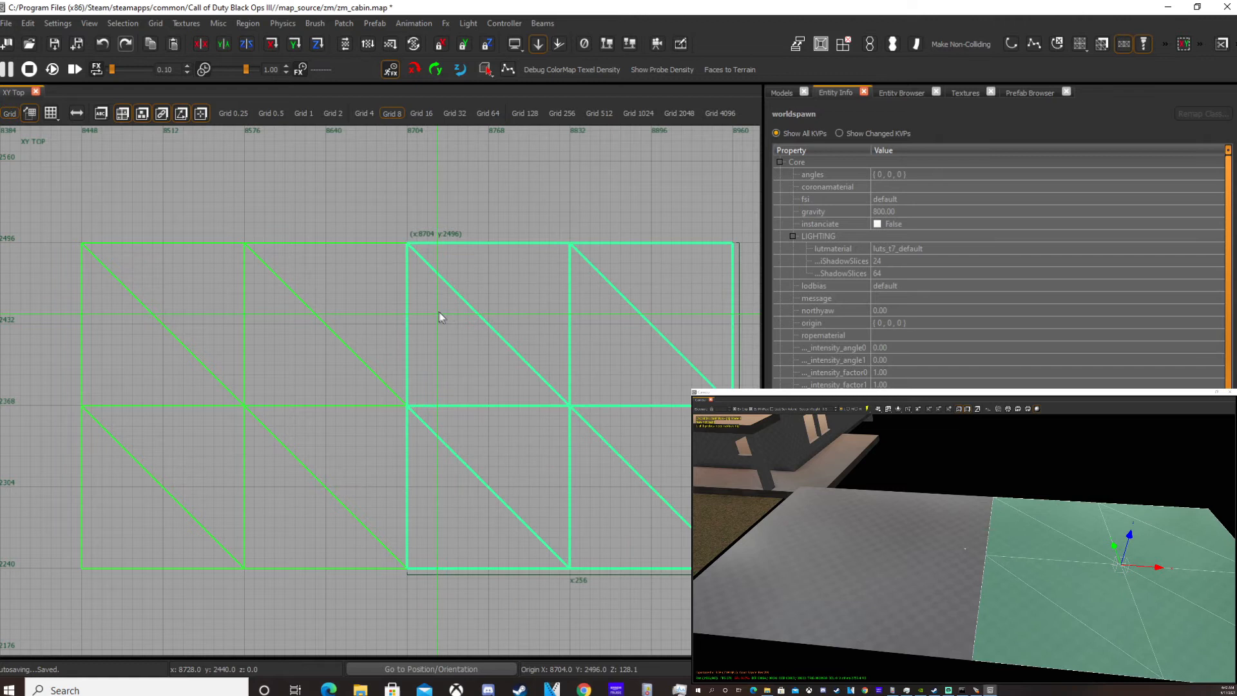
pyautogui.keyDown('shift'); pyautogui.click(1026, 575); pyautogui.keyUp('shift')
pyautogui.keyDown('shift'); pyautogui.click(857, 555); pyautogui.keyUp('shift')
pyautogui.keyDown('shift'); pyautogui.click(1010, 528); pyautogui.keyUp('shift')
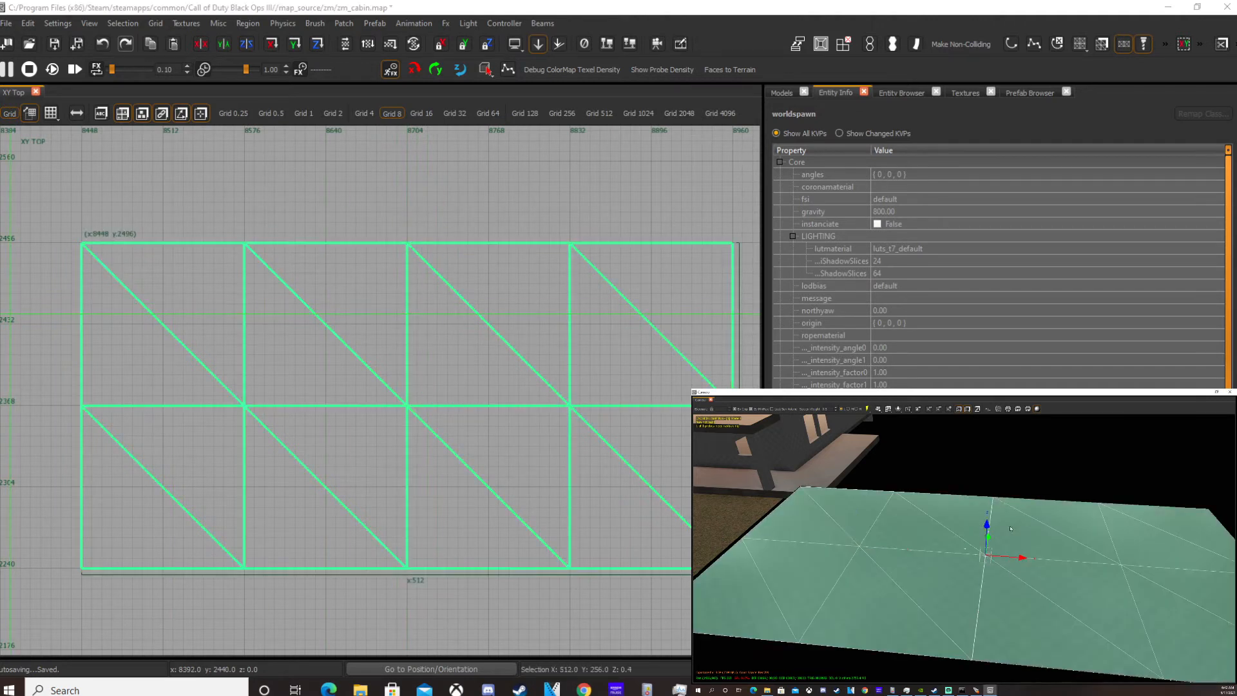
pyautogui.press('Escape')
pyautogui.moveTo(1007, 516); pyautogui.dragTo(966, 551, button='right')
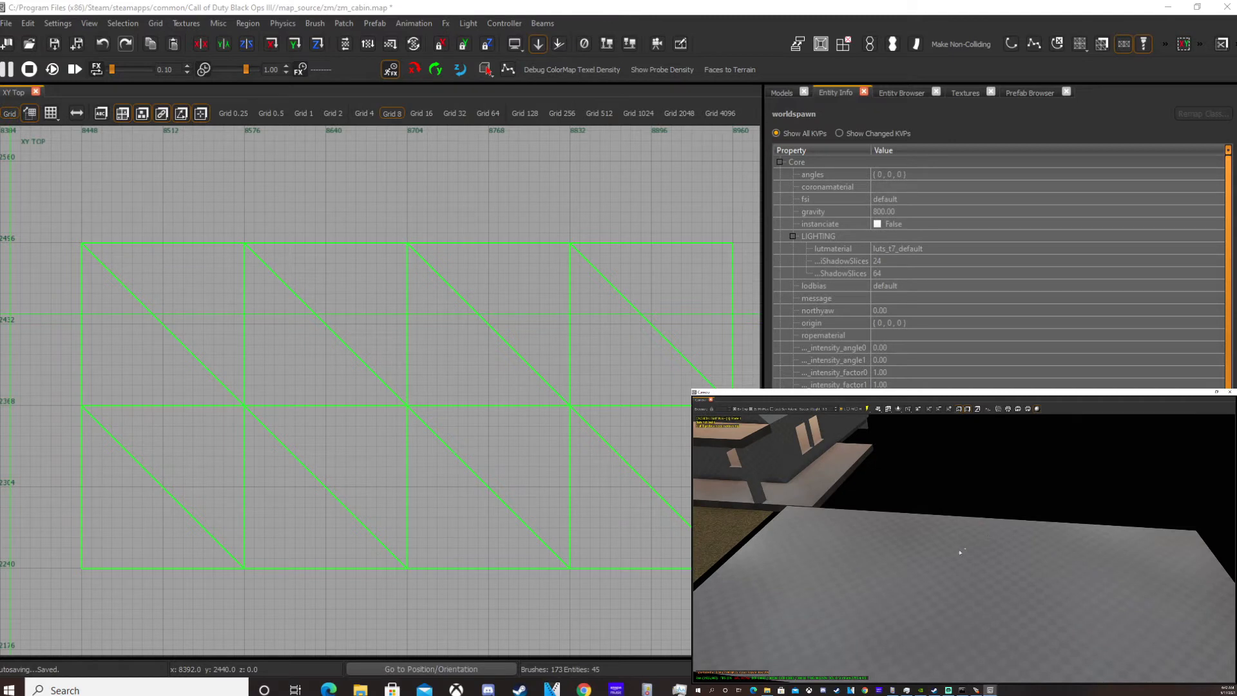
# Step: Select only the east patch, move it east to X 8768 to separate it from the original, and deselect it
pyautogui.keyDown('shift'); pyautogui.click(941, 545); pyautogui.keyUp('shift')
pyautogui.press('Escape')
pyautogui.keyDown('shift'); pyautogui.click(1032, 554); pyautogui.keyUp('shift')
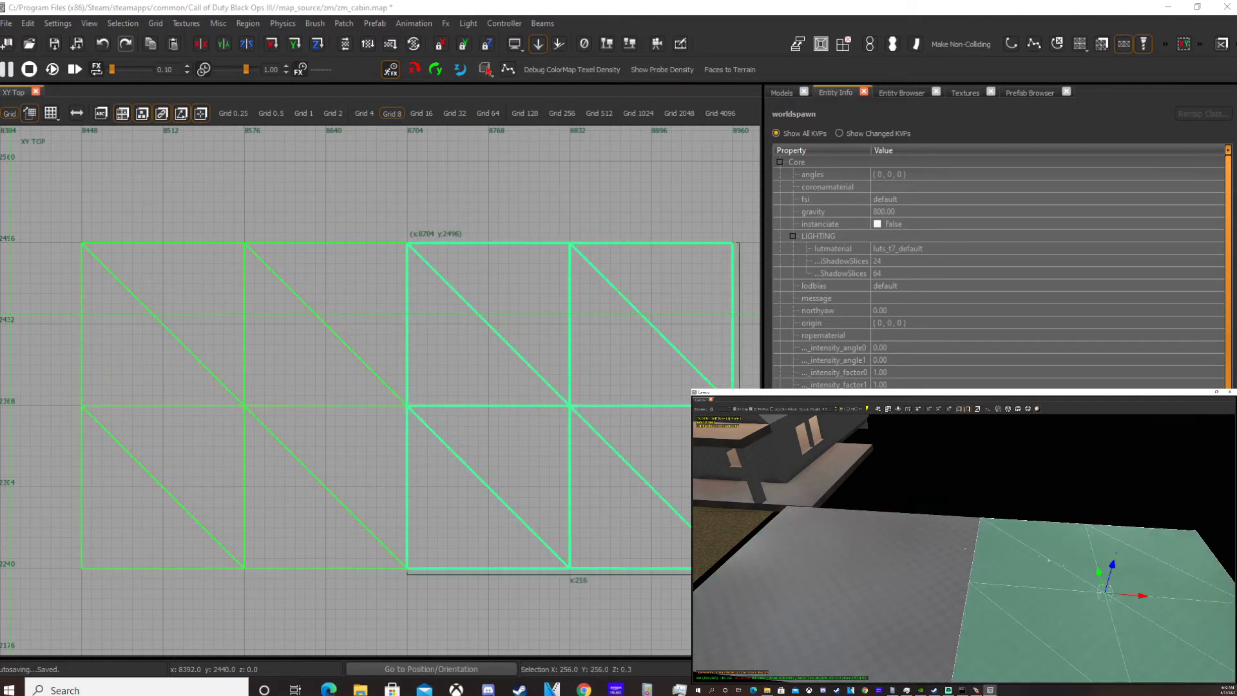
pyautogui.moveTo(442, 346); pyautogui.dragTo(520, 348)
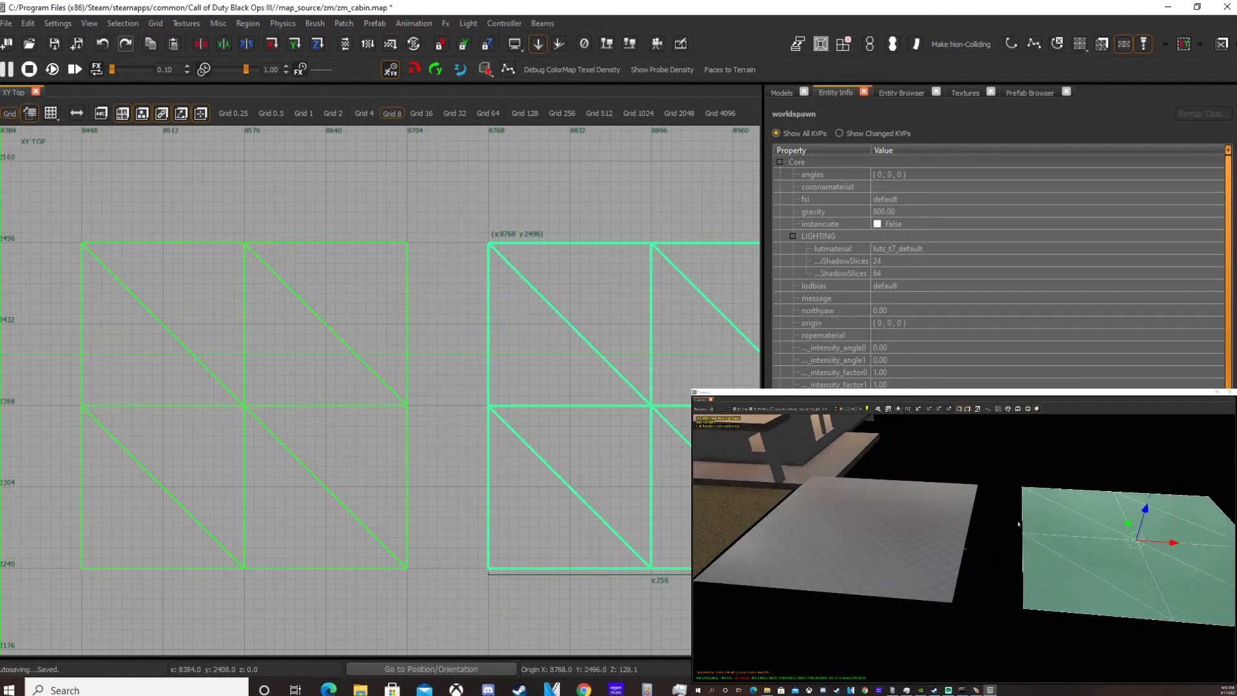
pyautogui.press('Escape')
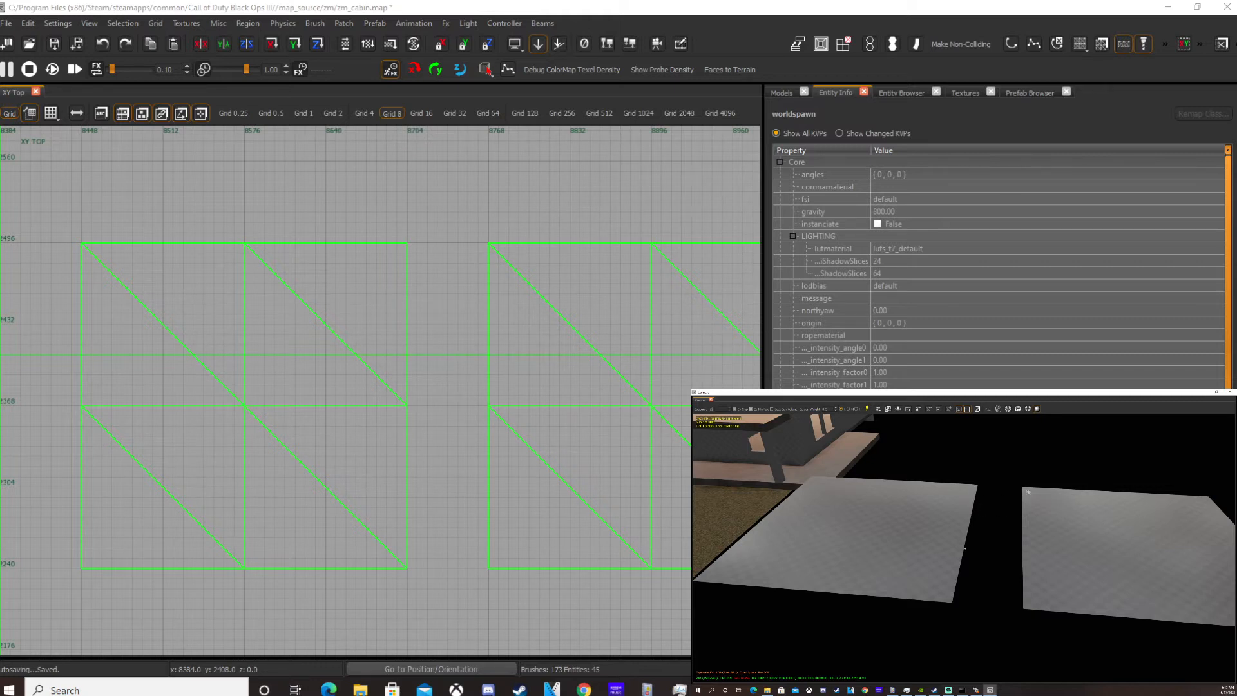
# Step: Select both terrain patches and weld the three facing vertex pairs across the gap at X 8768, north to south, then deselect
pyautogui.keyDown('shift'); pyautogui.click(1074, 512); pyautogui.keyUp('shift')
pyautogui.keyDown('shift'); pyautogui.click(943, 510); pyautogui.keyUp('shift')
pyautogui.press('v')
pyautogui.moveTo(957, 466); pyautogui.dragTo(1047, 506)
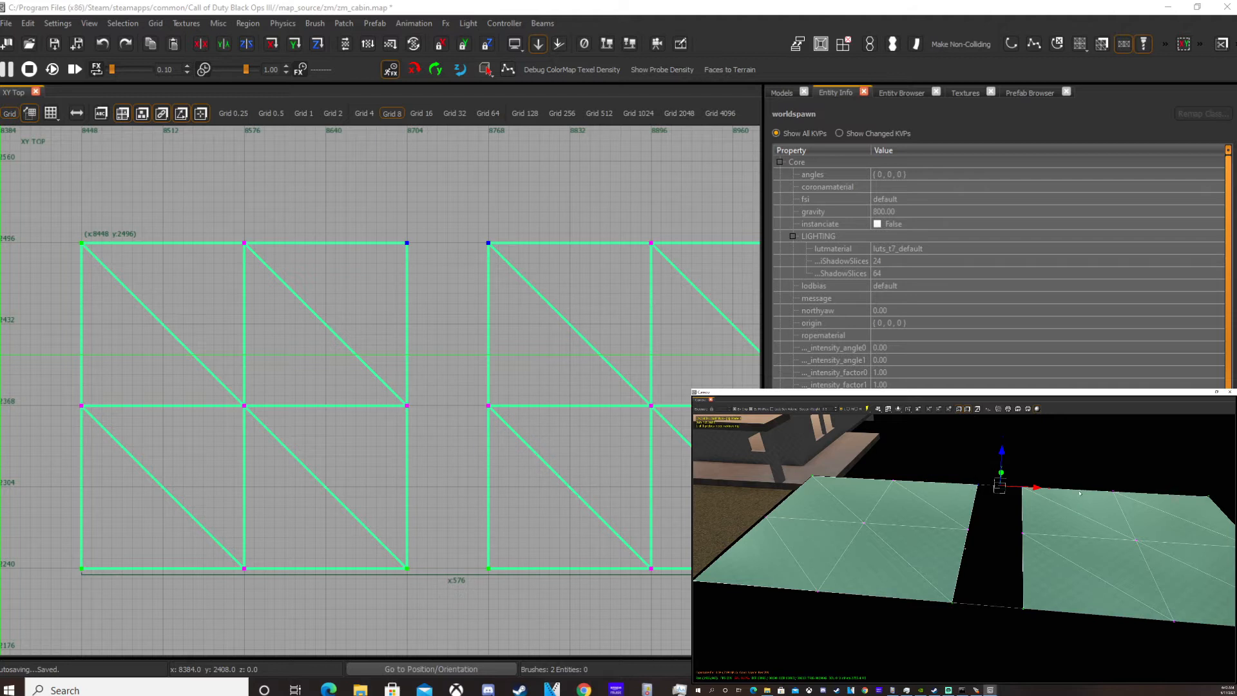
pyautogui.press('w')
pyautogui.moveTo(940, 511); pyautogui.dragTo(990, 541)
pyautogui.press('w')
pyautogui.moveTo(903, 561); pyautogui.dragTo(1044, 613)
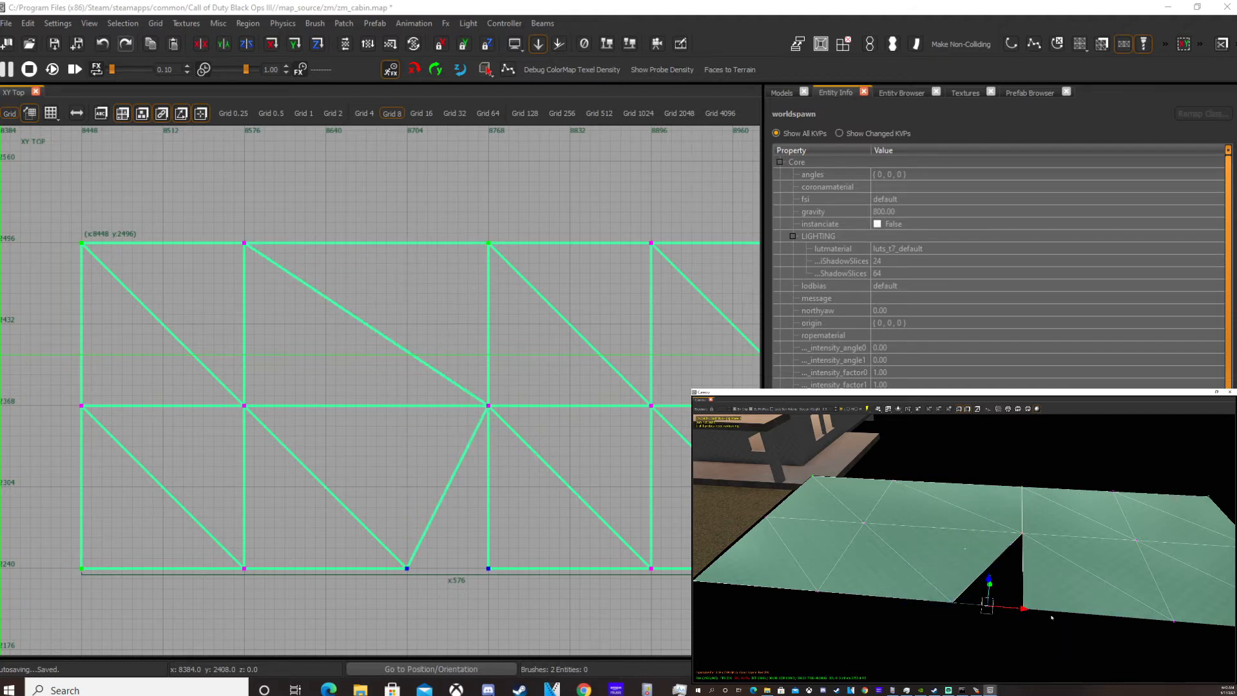
pyautogui.press('w')
pyautogui.press('Escape')
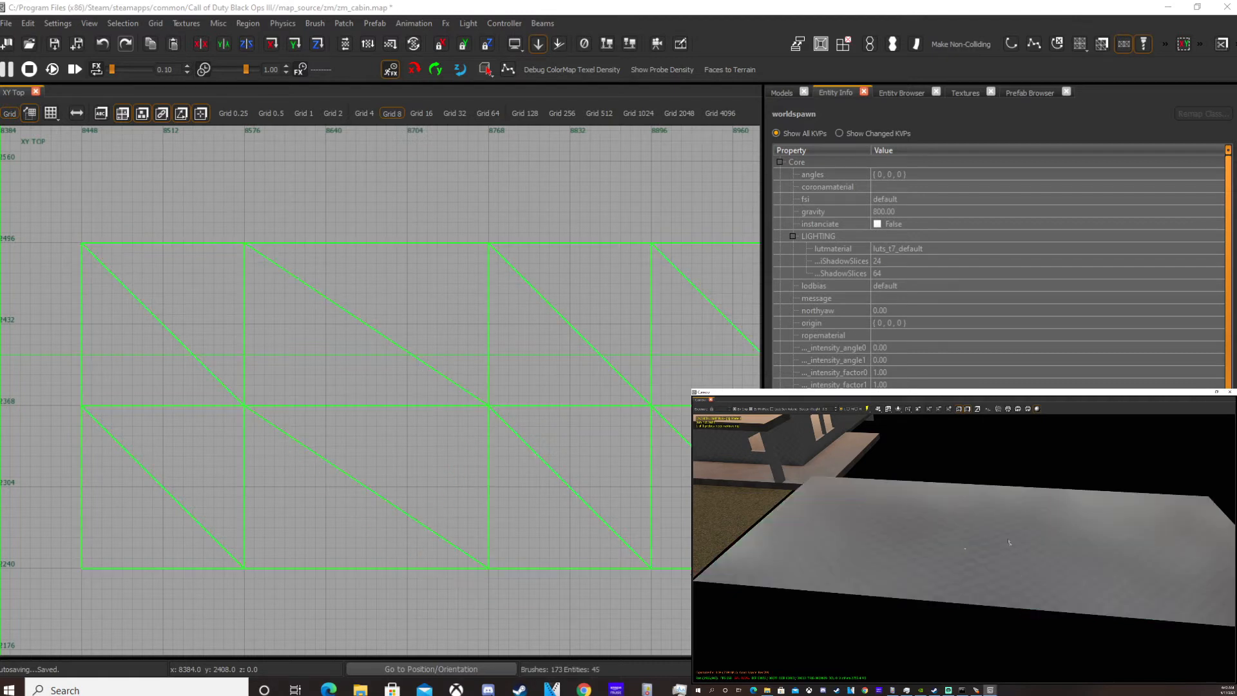
# Step: Undo the three vertex welds between the two patches and deselect the patches
pyautogui.moveTo(1019, 532); pyautogui.dragTo(1020, 530, button='right')
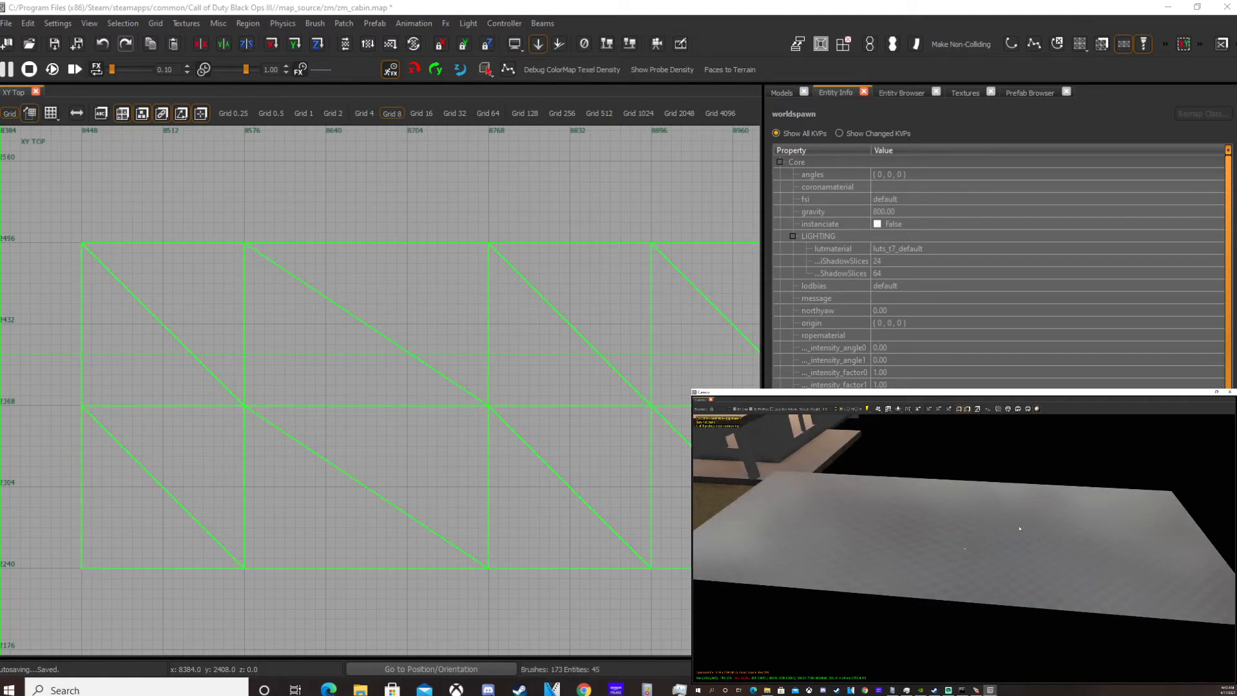
pyautogui.moveTo(1032, 526); pyautogui.dragTo(1042, 531, button='right')
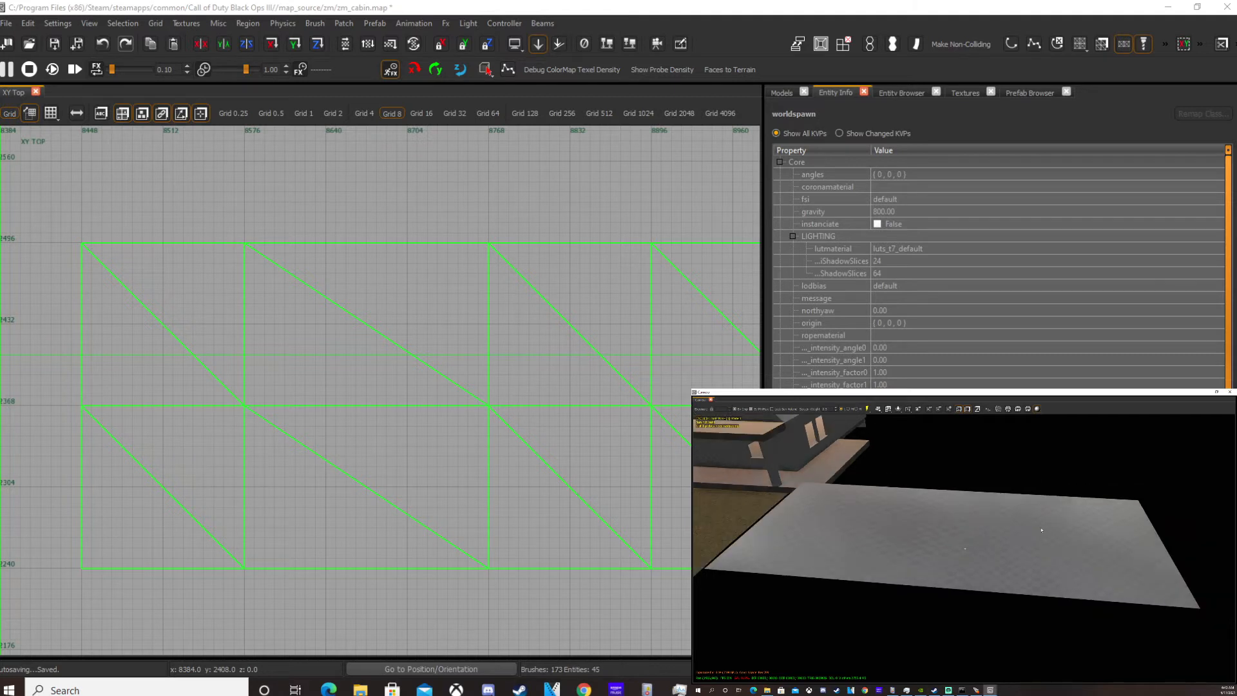
pyautogui.hotkey('ctrl', 'z')
pyautogui.hotkey('ctrl', 'z')
pyautogui.hotkey('ctrl', 'z')
pyautogui.press('Escape')
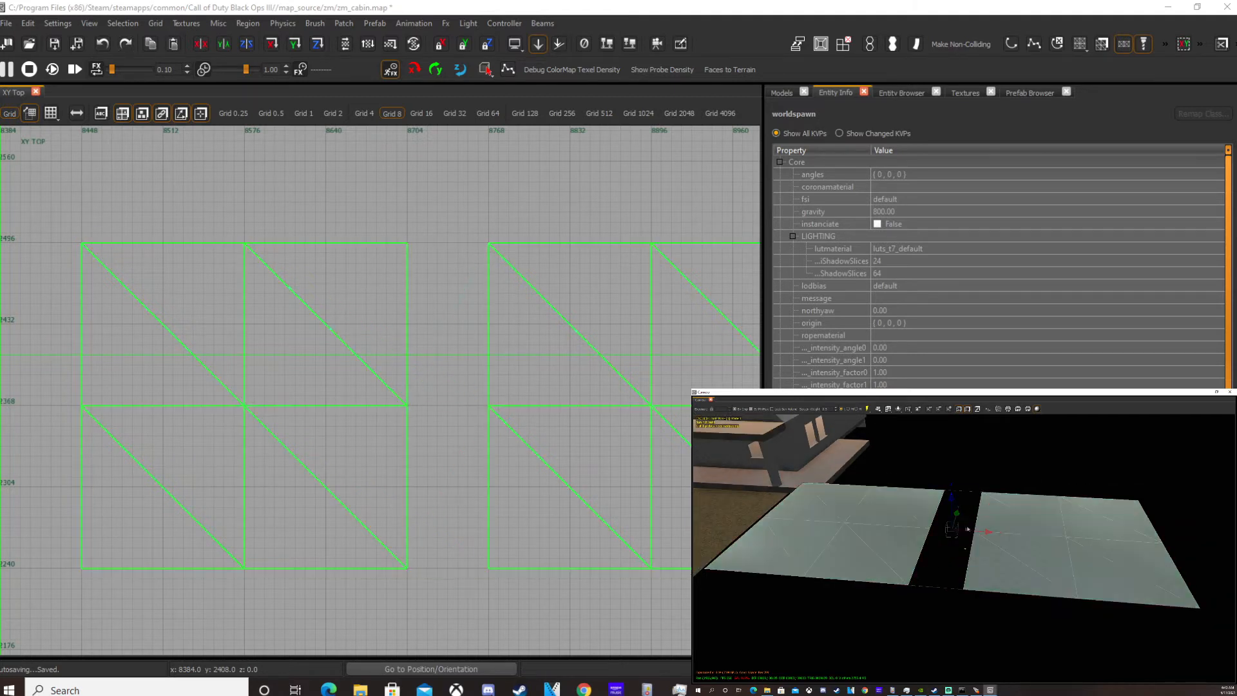
# Step: Reselect both patches, try another vertex weld across the gap, and undo it
pyautogui.keyDown('shift'); pyautogui.click(905, 520); pyautogui.keyUp('shift')
pyautogui.keyDown('shift'); pyautogui.click(989, 511); pyautogui.keyUp('shift')
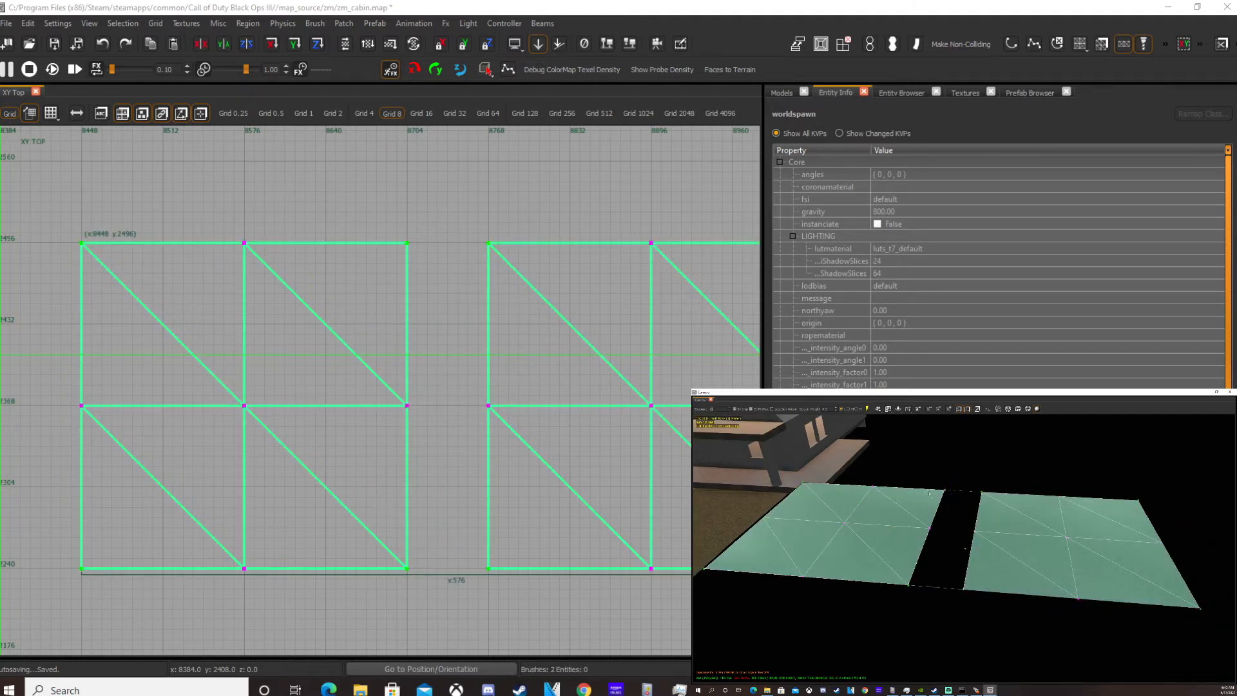
pyautogui.keyDown('shift'); pyautogui.moveTo(989, 510); pyautogui.dragTo(992, 512); pyautogui.keyUp('shift')
pyautogui.press('w')
pyautogui.press('Escape')
pyautogui.hotkey('ctrl', 'z')
pyautogui.press('Escape')
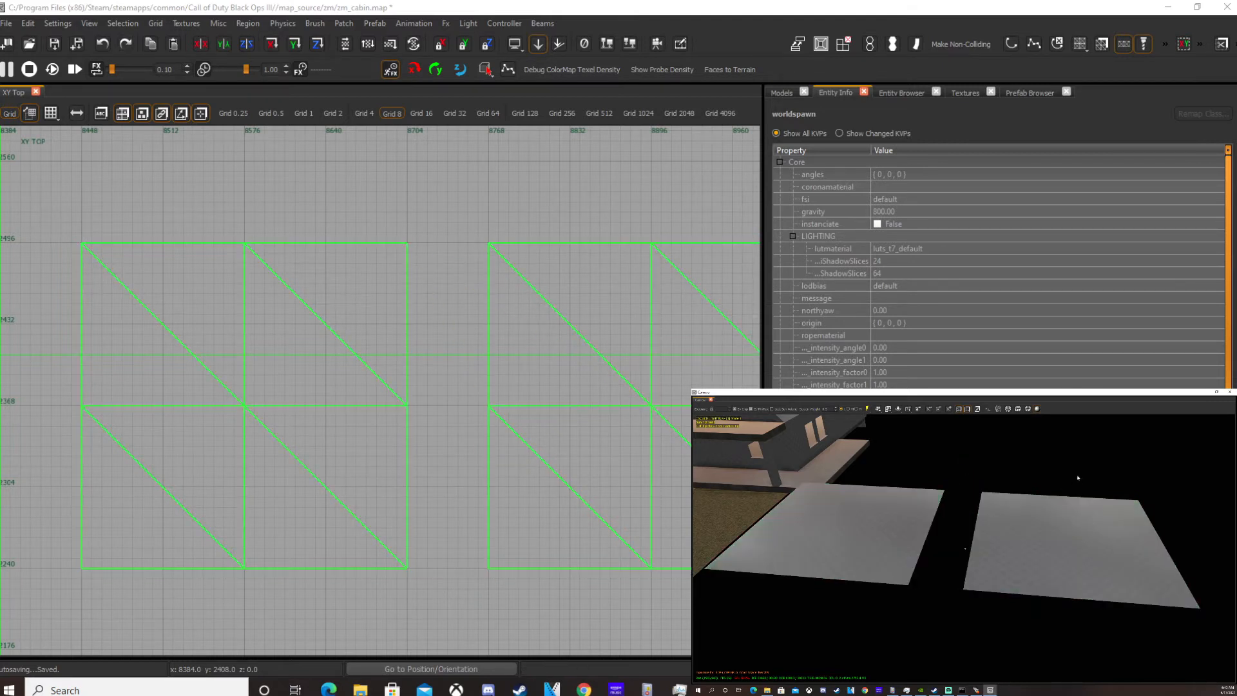
# Step: Select the west patch's north-edge middle and northeast corner vertices, delete the selection, undo the deletion, and deselect the patch
pyautogui.moveTo(1068, 497); pyautogui.dragTo(1064, 500, button='right')
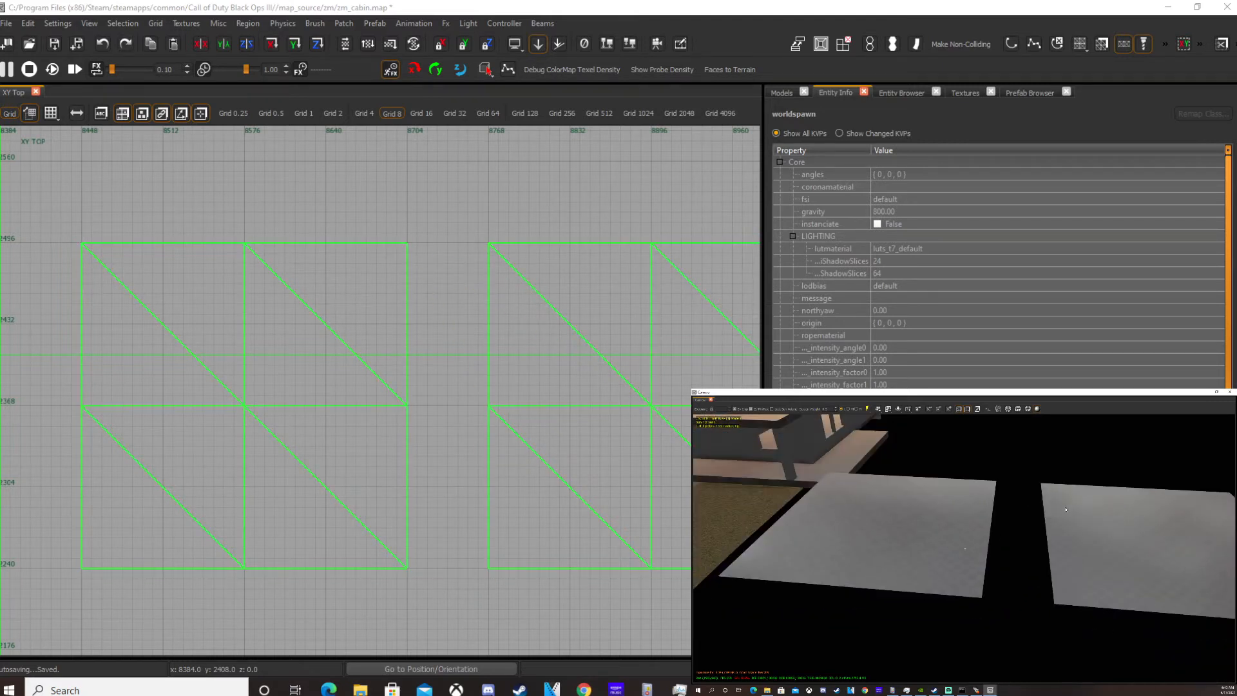
pyautogui.moveTo(966, 549); pyautogui.dragTo(967, 548, button='right')
pyautogui.keyDown('shift'); pyautogui.click(954, 541); pyautogui.keyUp('shift')
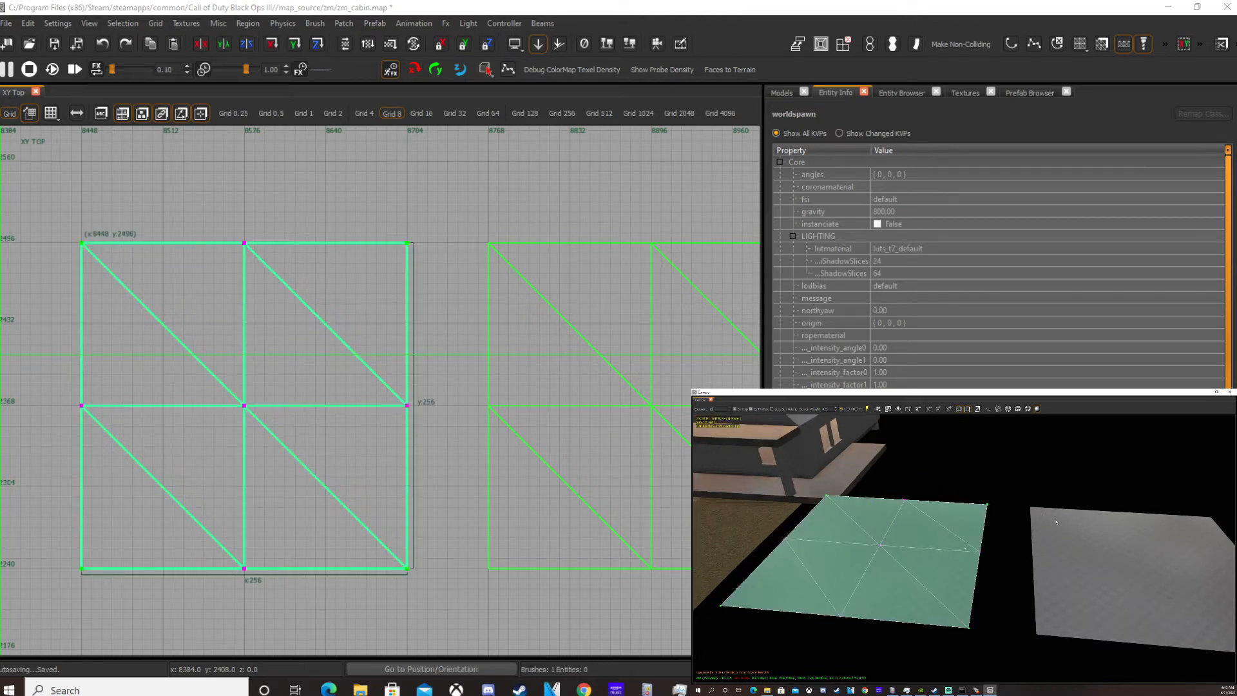
pyautogui.moveTo(878, 493); pyautogui.dragTo(997, 530)
pyautogui.moveTo(877, 477); pyautogui.dragTo(919, 517)
pyautogui.moveTo(949, 476); pyautogui.dragTo(1004, 514)
pyautogui.press('BackSpace')
pyautogui.hotkey('ctrl', 'z')
pyautogui.press('Escape')
pyautogui.press('Escape')
pyautogui.click(970, 511)
pyautogui.press('Escape')
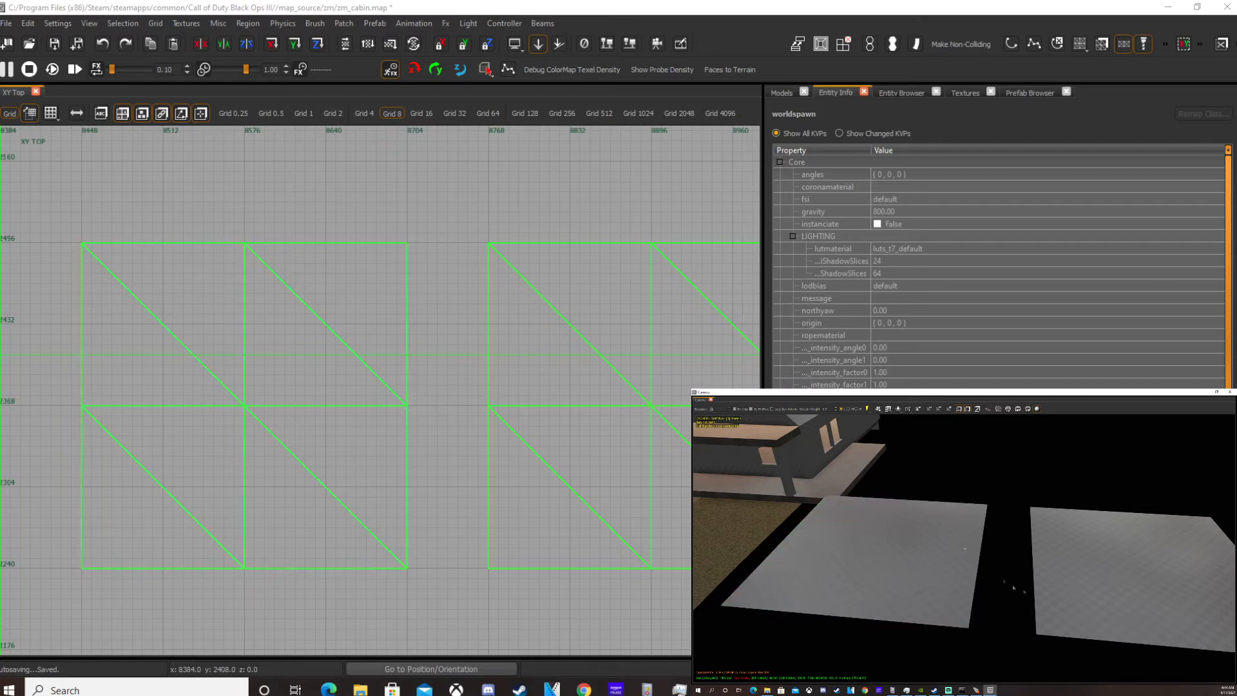
# Step: Delete the east terrain patch
pyautogui.press('Down')
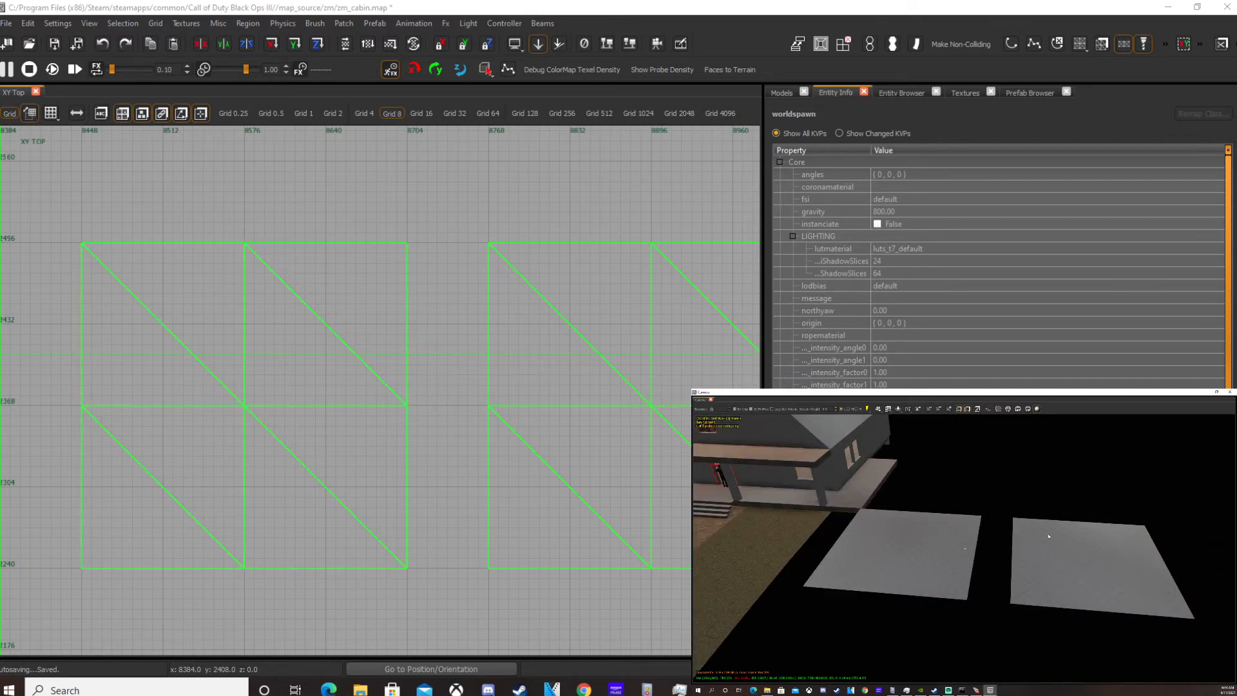
pyautogui.press('Up')
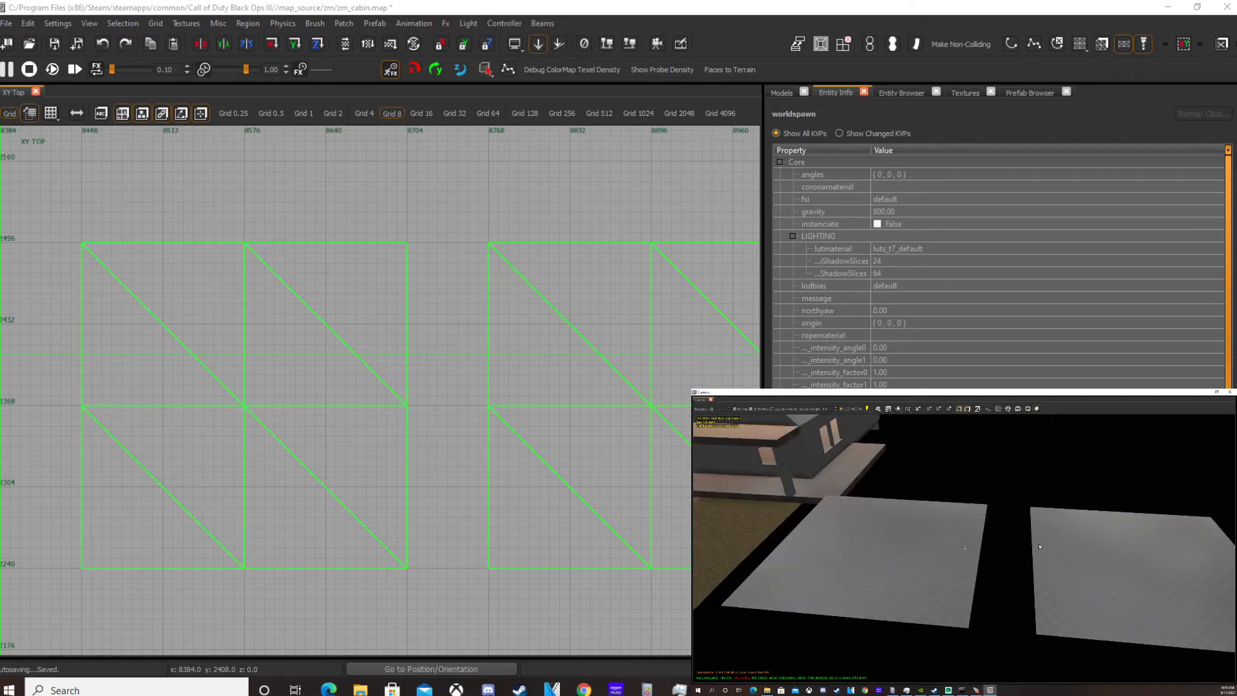
pyautogui.press('Down')
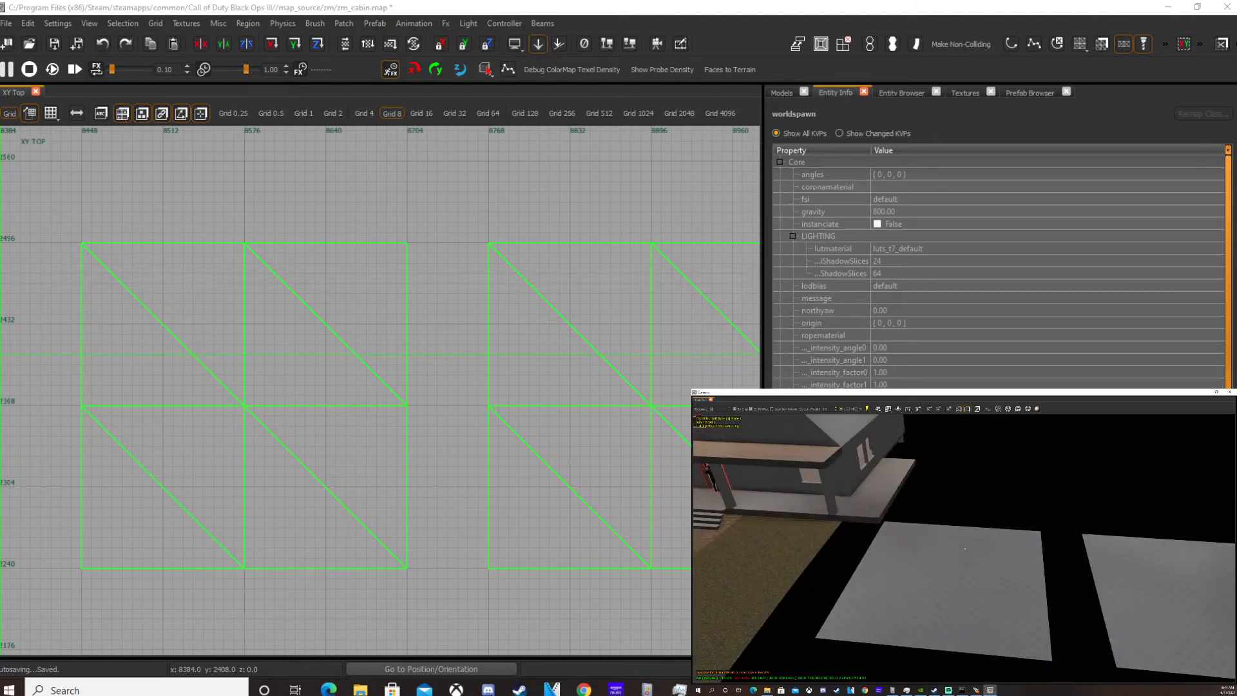
pyautogui.click(1154, 599)
pyautogui.press('Delete')
# Step: Draw a 64 by 64 brush north of the remaining terrain patch, with its northwest corner at X 8640, Y 2752
pyautogui.scroll(-2, 150, 401)
pyautogui.scroll(-3, 193, 361)
pyautogui.moveTo(232, 334); pyautogui.dragTo(232, 431, button='right')
pyautogui.scroll(5, 243, 387)
pyautogui.moveTo(215, 303)
pyautogui.mouseDown()
pyautogui.moveTo(294, 359)
pyautogui.moveTo(292, 380)
pyautogui.mouseUp()
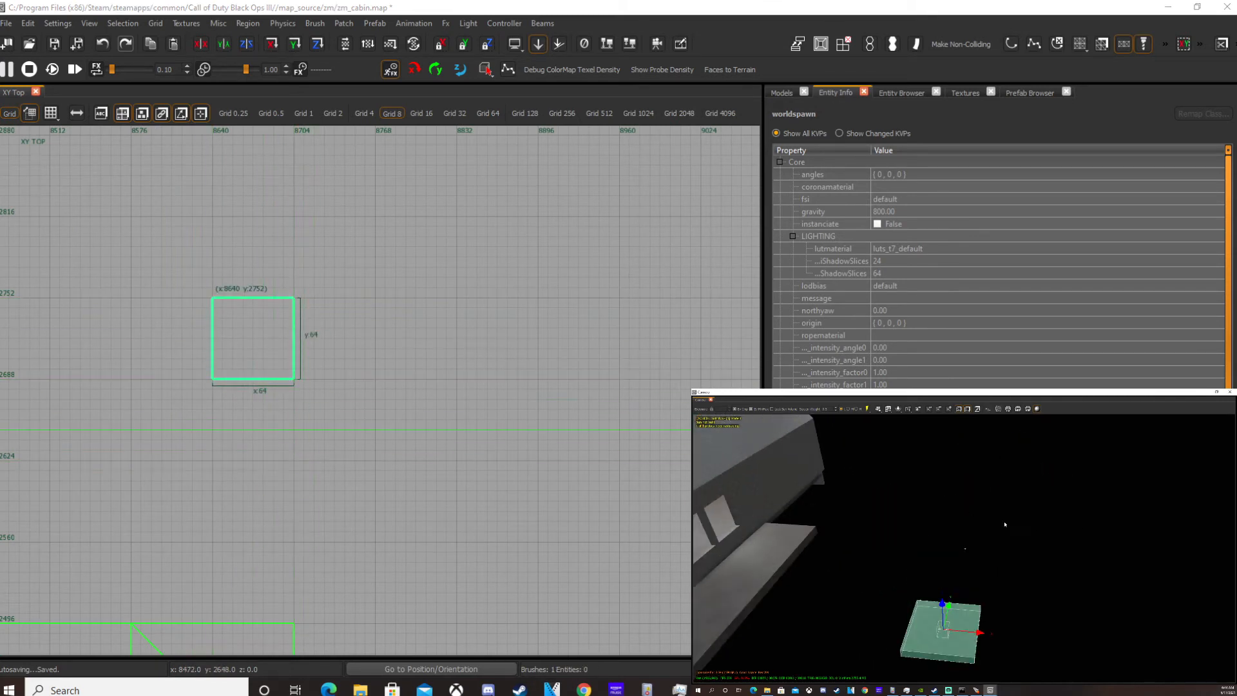
# Step: Turn the new square brush into a Cylinder patch primitive
pyautogui.click(354, 24)
pyautogui.moveTo(367, 62)
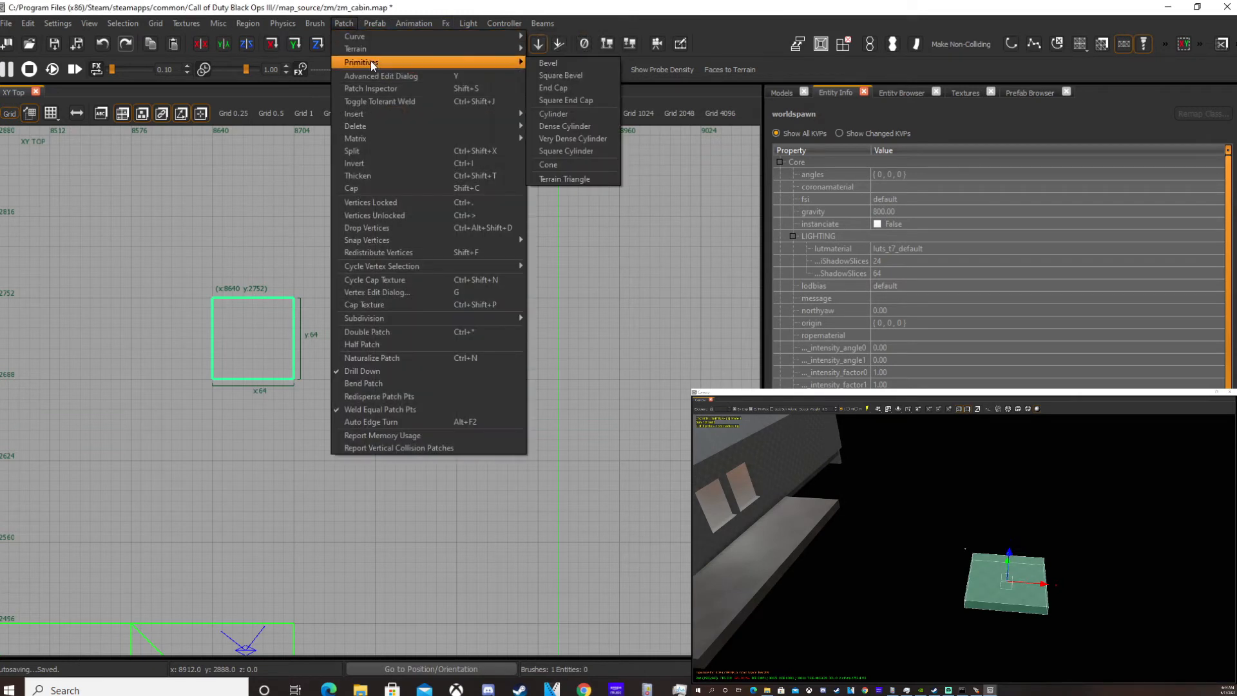
pyautogui.click(561, 113)
# Step: Raise the cylinder's subdivision until its outline is a smooth circle, and inspect the curve
pyautogui.scroll(5, 196, 330)
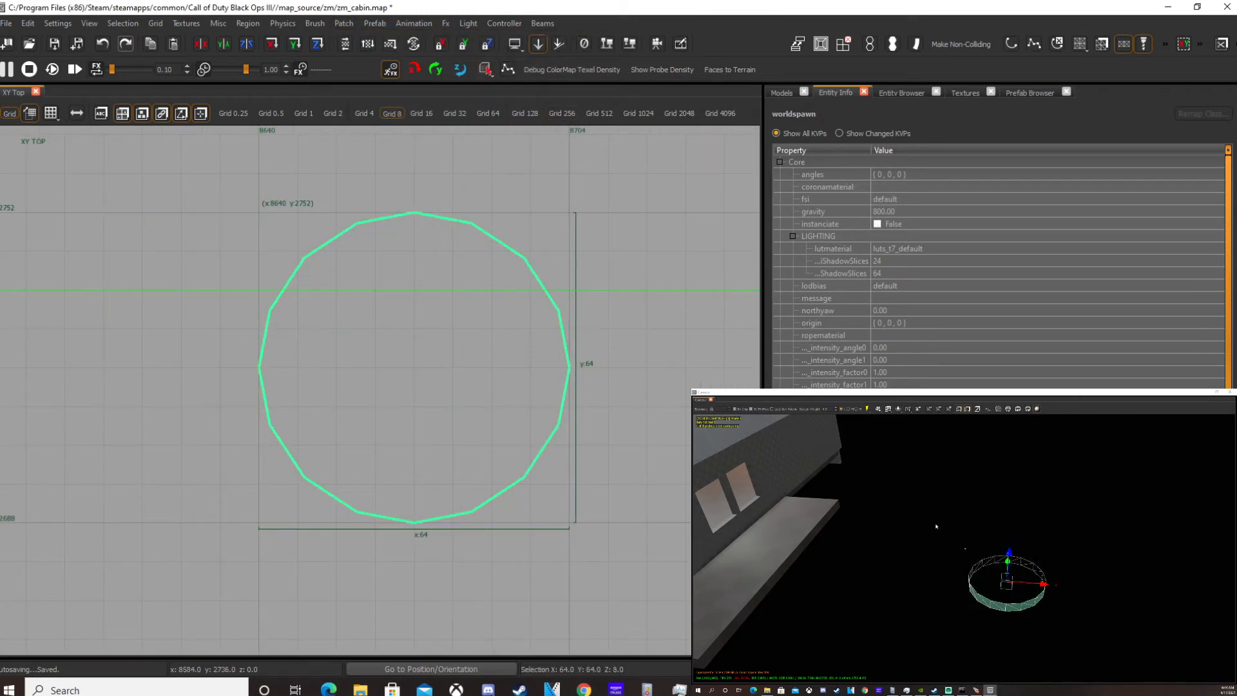
pyautogui.scroll(4, 973, 526)
pyautogui.moveTo(973, 526)
pyautogui.mouseDown(button='right')
pyautogui.moveTo(986, 555)
pyautogui.moveTo(965, 549)
pyautogui.mouseUp(button='right')
pyautogui.scroll(5, 966, 549)
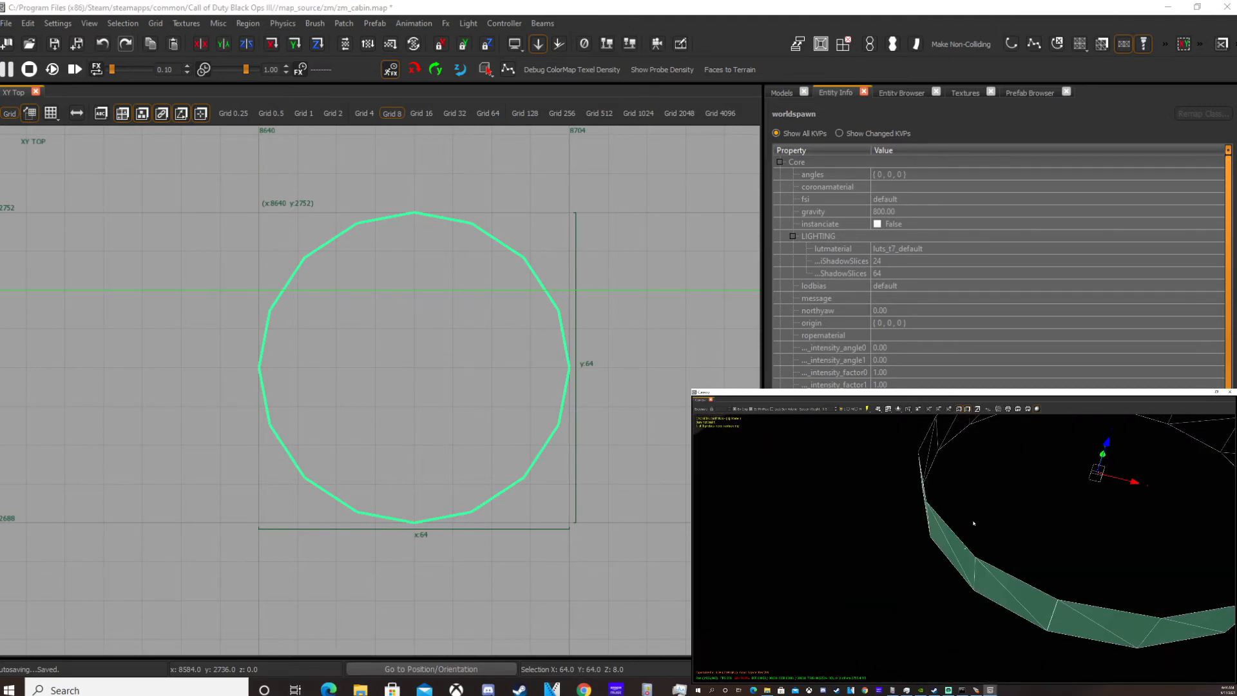
pyautogui.scroll(-5, 1005, 532)
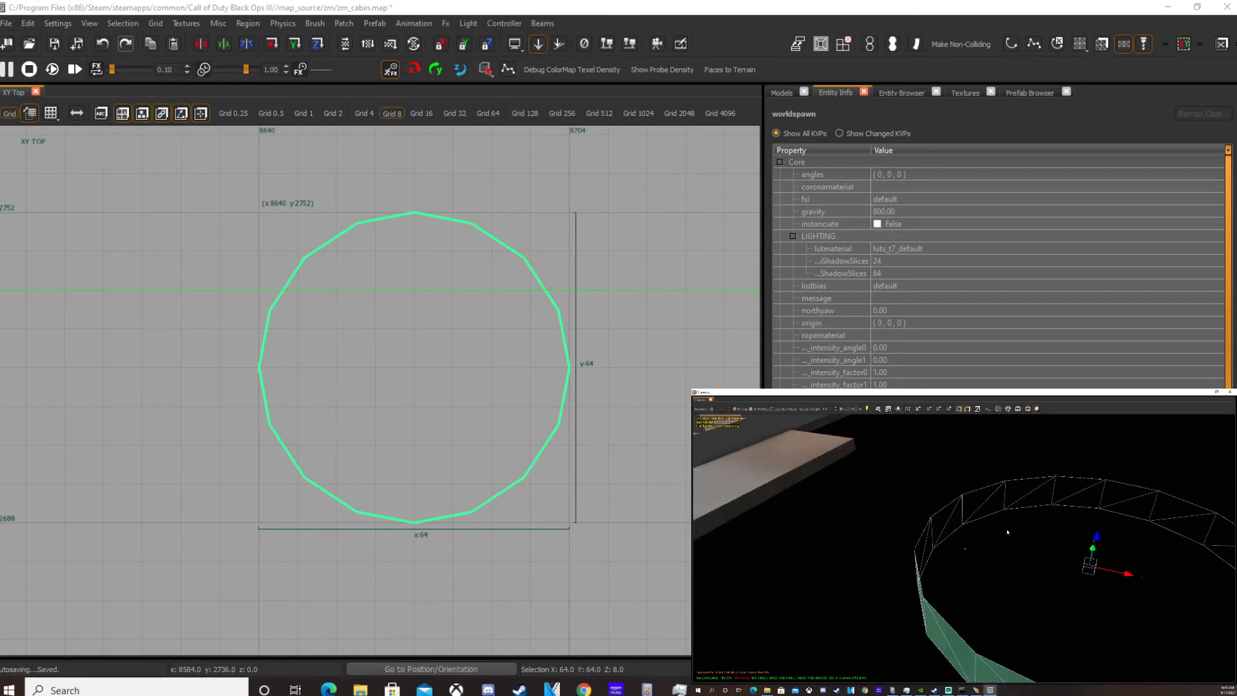
pyautogui.hotkey('shift', ']')
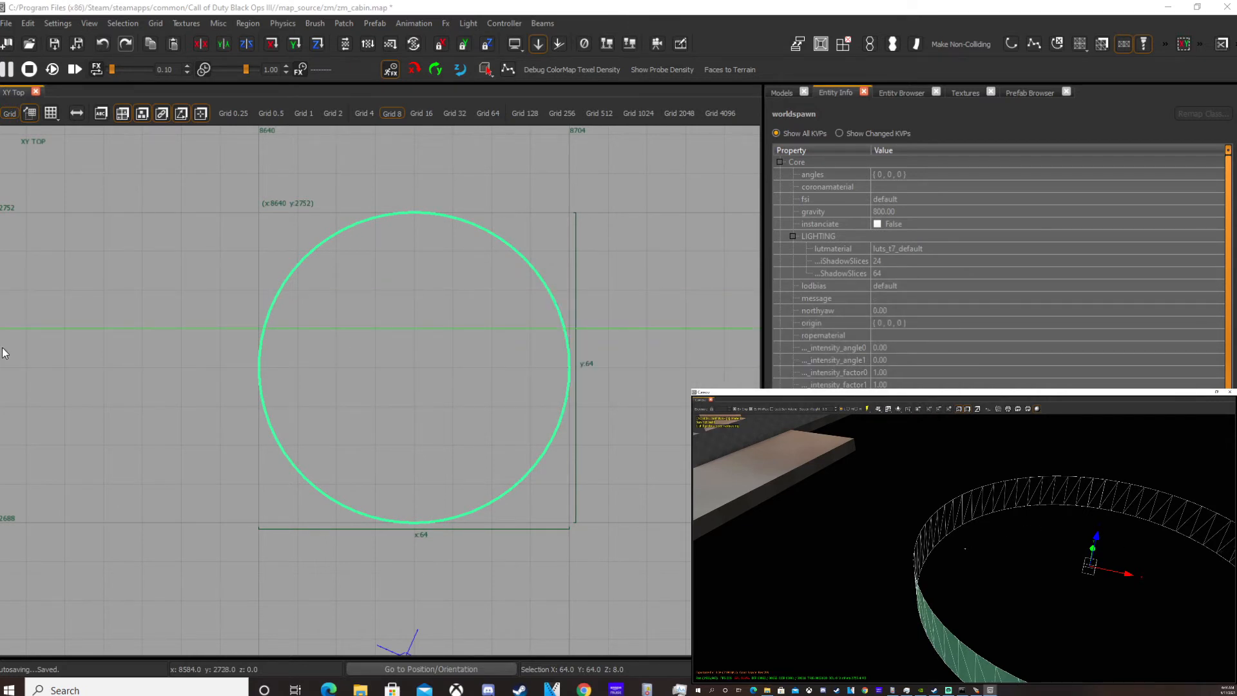
pyautogui.scroll(4, 550, 247)
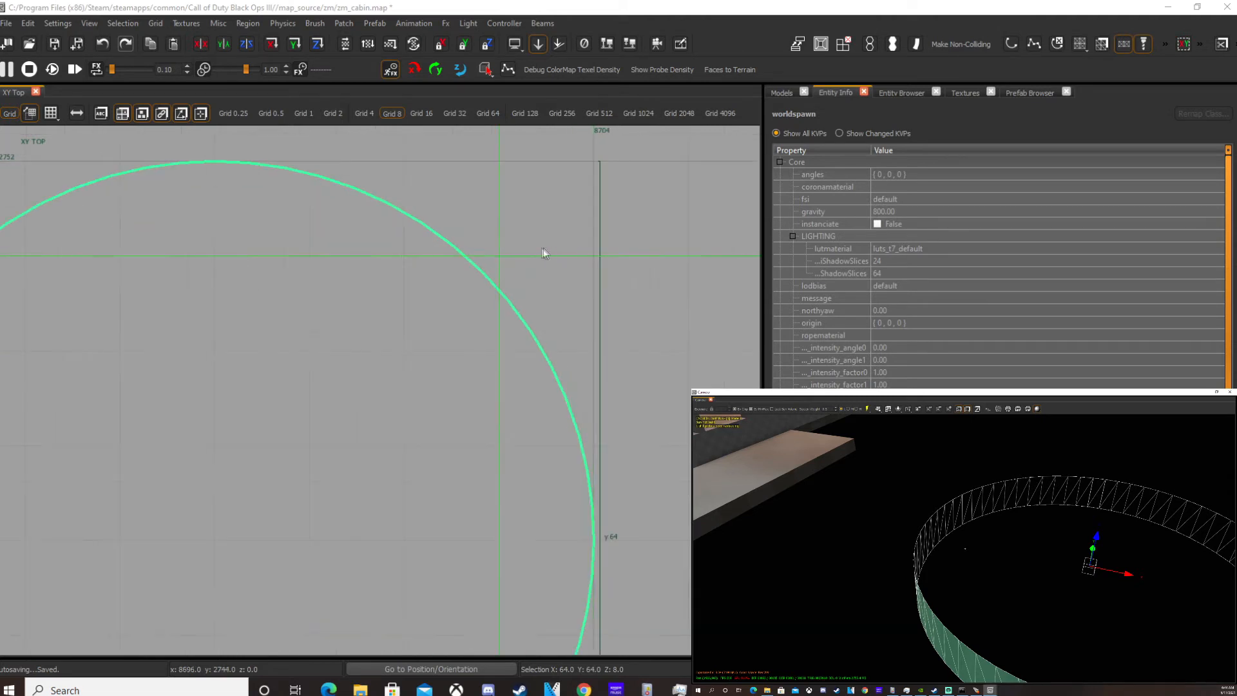
pyautogui.scroll(-2, 412, 242)
pyautogui.scroll(-2, 412, 241)
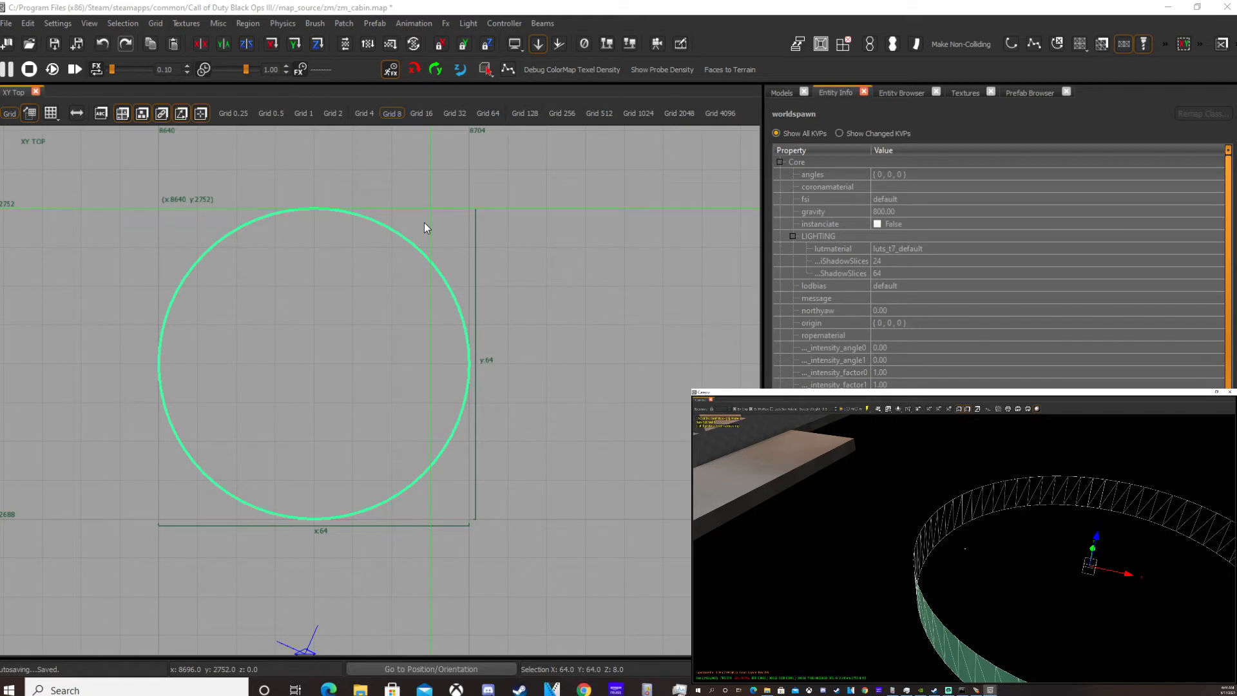
# Step: Lower the cylinder's subdivision to an eight-sided outline
pyautogui.hotkey('shift', '[')
pyautogui.hotkey('shift', '[')
pyautogui.hotkey('shift', '[')
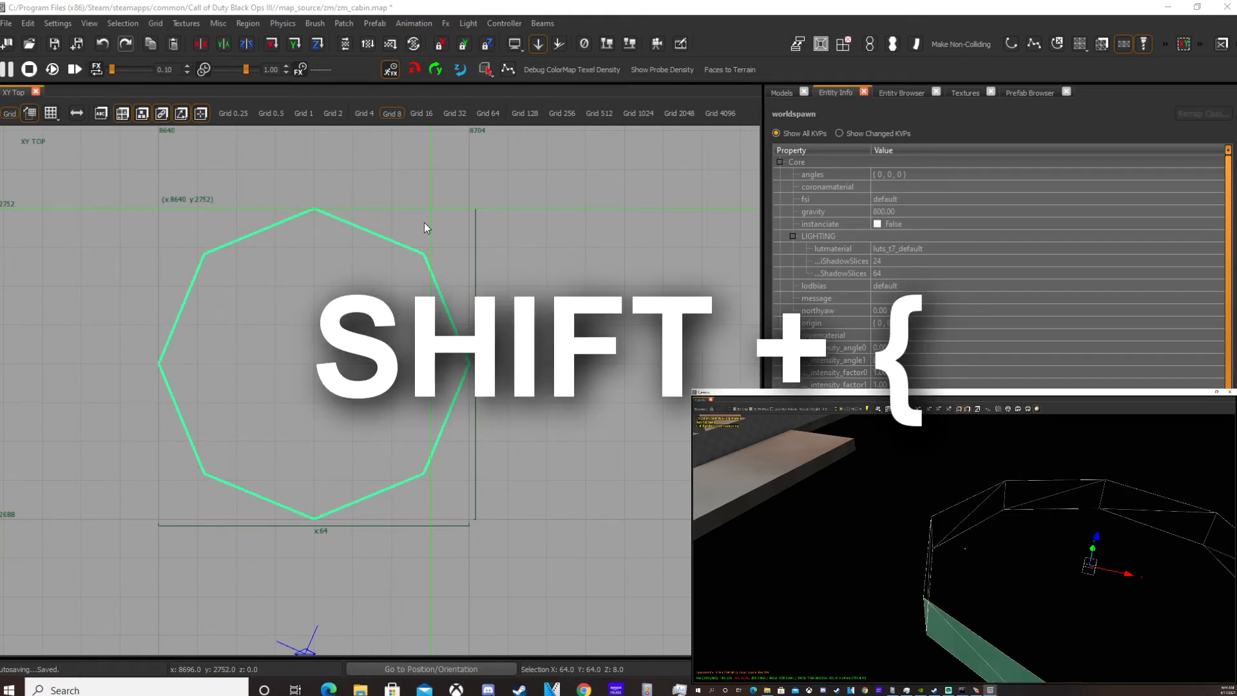
# Step: In the XZ front view, stretch the cylinder's top up to Z 624 for a height of 496 units
pyautogui.scroll(-3, 1105, 577)
pyautogui.scroll(3, 1104, 577)
pyautogui.moveTo(1105, 578)
pyautogui.mouseDown(button='right')
pyautogui.moveTo(1135, 597)
pyautogui.moveTo(1057, 548)
pyautogui.mouseUp(button='right')
pyautogui.scroll(3, 1061, 558)
pyautogui.scroll(-5, 1061, 558)
pyautogui.scroll(3, 1061, 558)
pyautogui.scroll(2, 1061, 558)
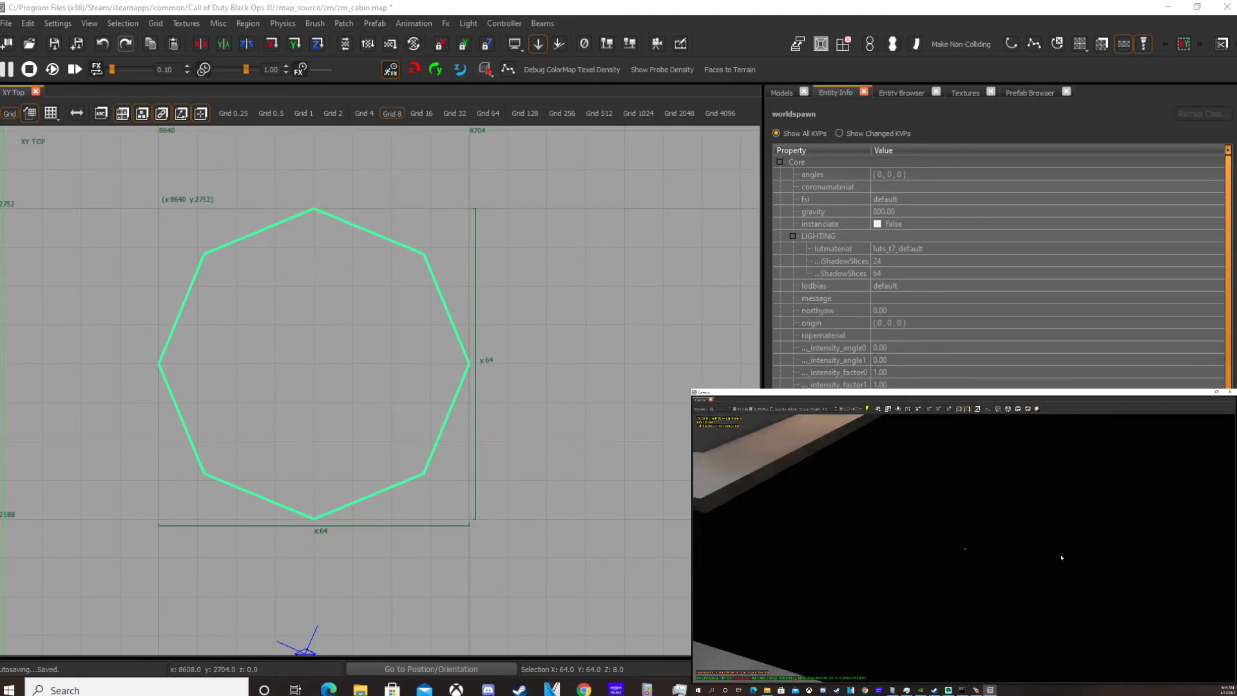
pyautogui.scroll(-6, 1061, 558)
pyautogui.hotkey('ctrl', 'Tab')
pyautogui.scroll(-6, 316, 371)
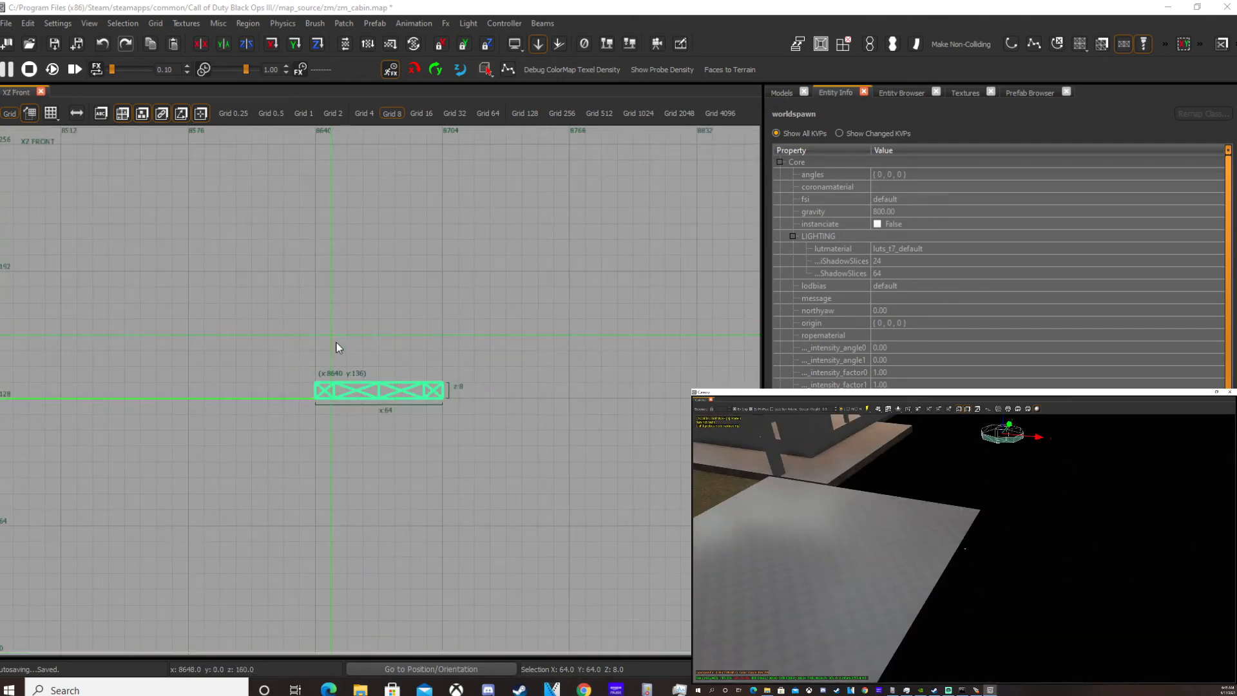
pyautogui.moveTo(315, 374)
pyautogui.mouseDown()
pyautogui.moveTo(314, 271)
pyautogui.moveTo(312, 304)
pyautogui.mouseUp()
pyautogui.moveTo(1051, 511); pyautogui.dragTo(862, 584, button='right')
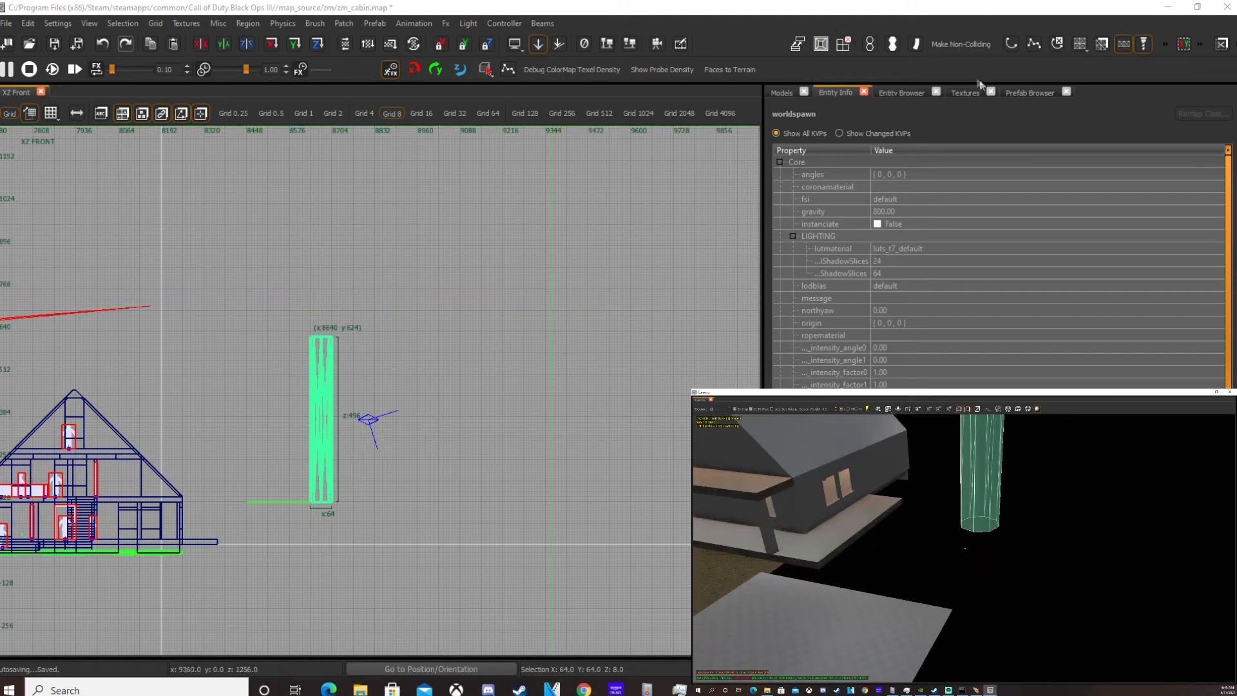
# Step: Apply Natural patch texturing to the cylinder through the Surface Inspector, deselect the cylinder, and close the inspector
pyautogui.click(798, 43)
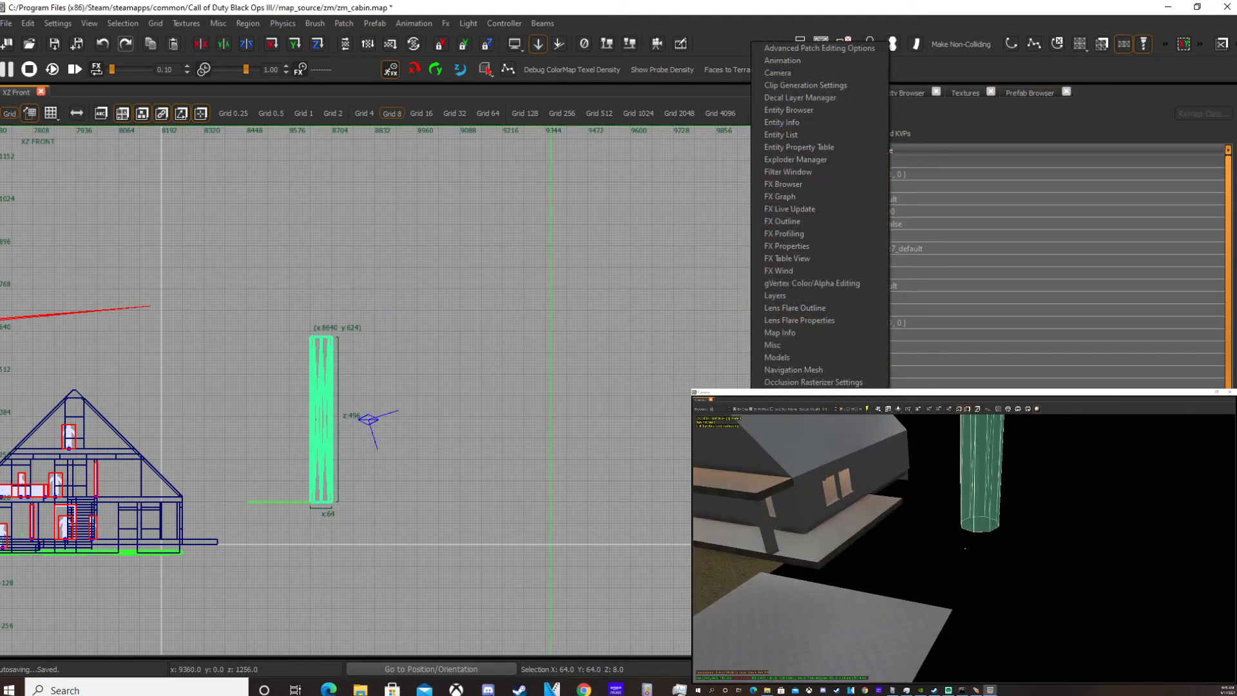
pyautogui.click(788, 481)
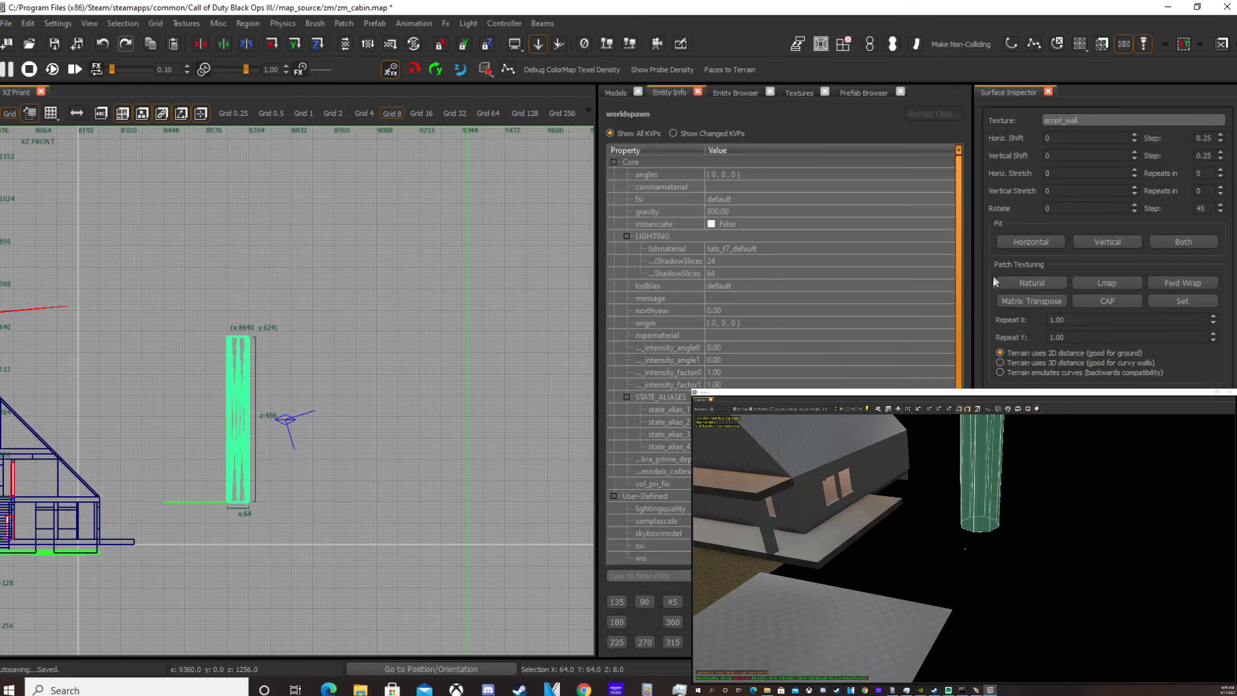
pyautogui.click(1001, 282)
pyautogui.press('Escape')
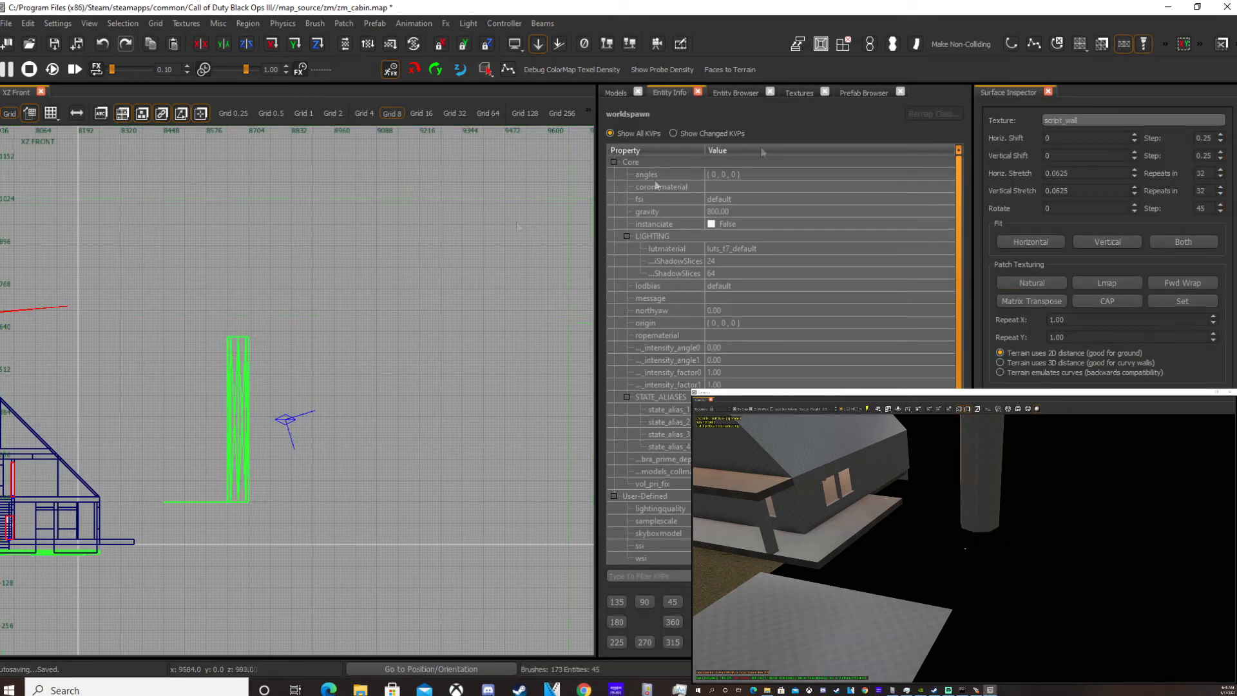
pyautogui.click(1049, 93)
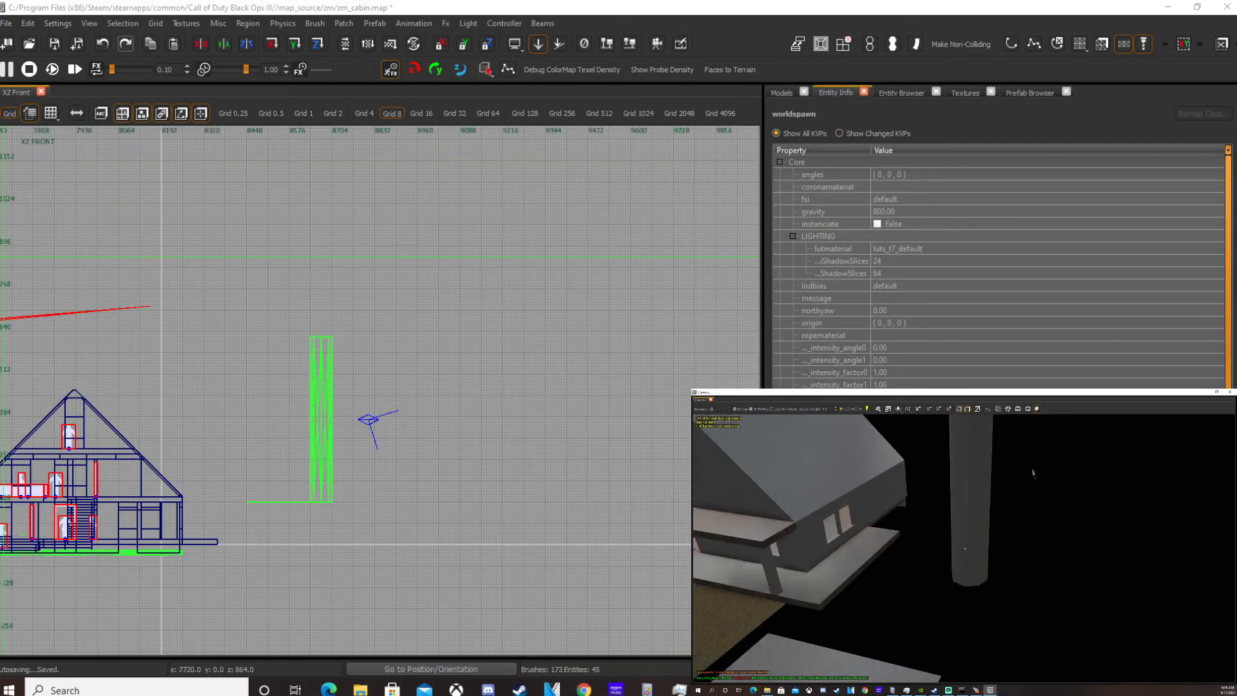
# Step: View the tall cylinder beside the cabin from a distance, reselect it, and raise its subdivision to a dense, smooth surface
pyautogui.scroll(-4, 1024, 504)
pyautogui.moveTo(1022, 508); pyautogui.dragTo(981, 487, button='right')
pyautogui.scroll(-5, 1017, 517)
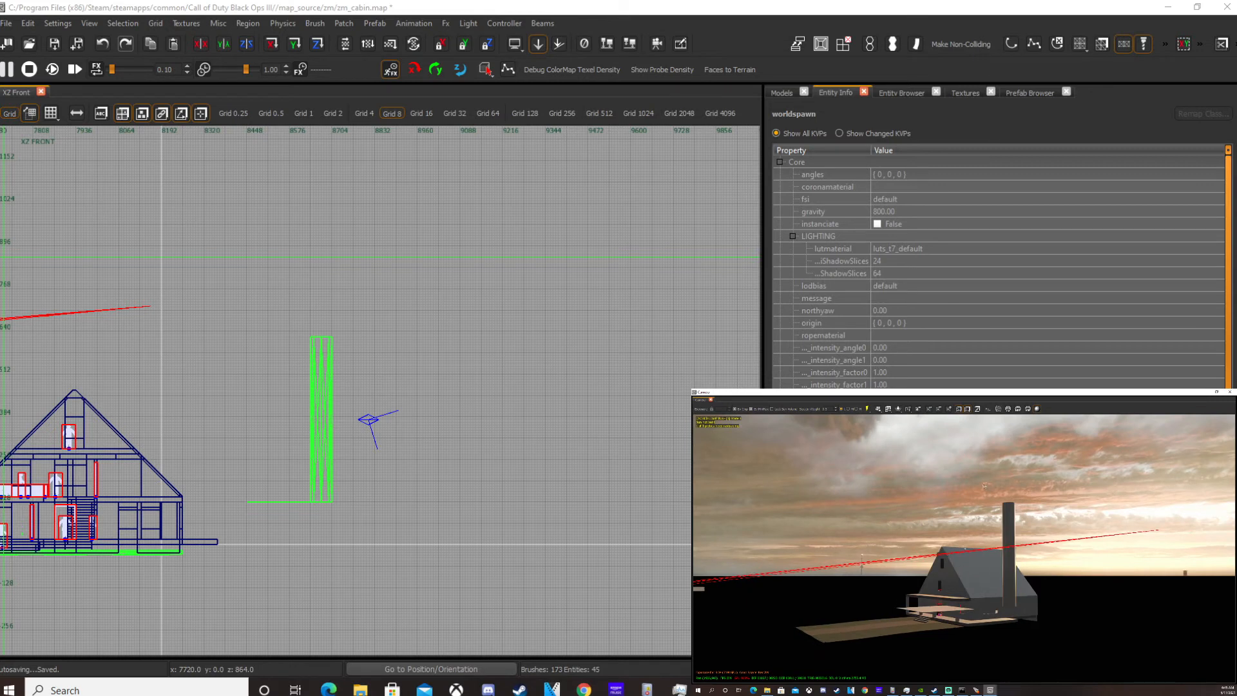
pyautogui.scroll(-3, 1001, 523)
pyautogui.scroll(5, 1012, 524)
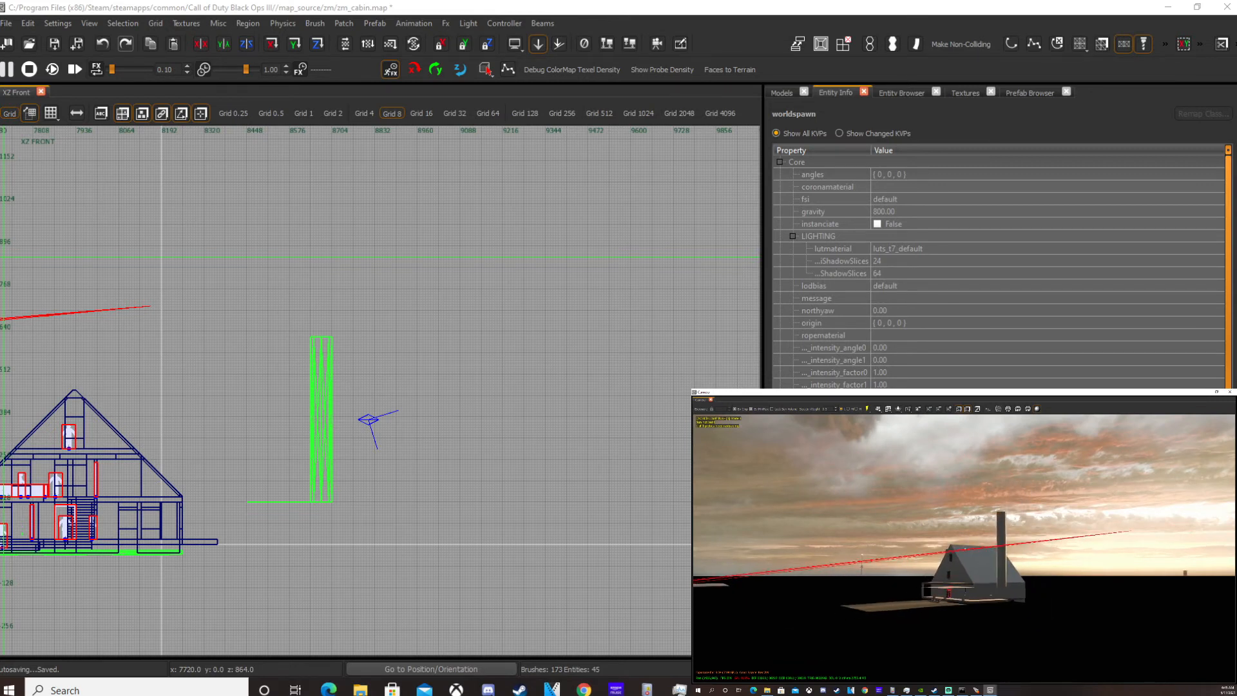
pyautogui.moveTo(1012, 524)
pyautogui.mouseDown(button='right')
pyautogui.moveTo(1014, 547)
pyautogui.moveTo(1019, 512)
pyautogui.mouseUp(button='right')
pyautogui.keyDown('shift'); pyautogui.click(1019, 513); pyautogui.keyUp('shift')
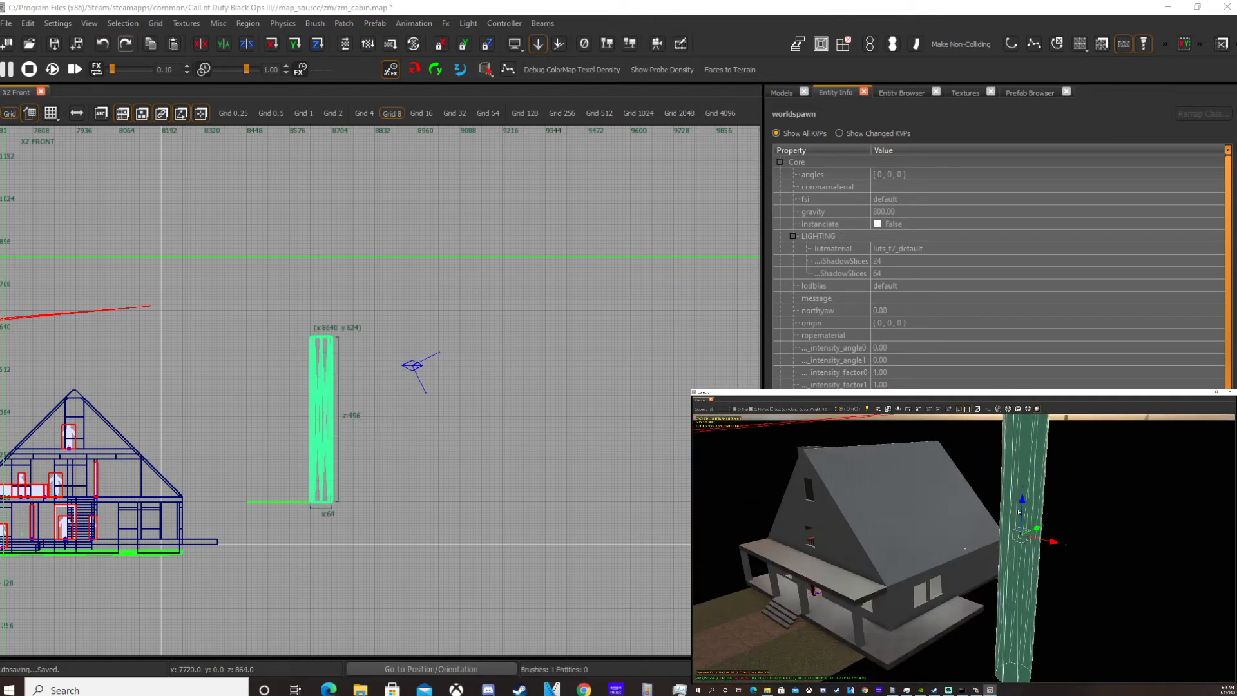
pyautogui.press(']')
pyautogui.press(']')
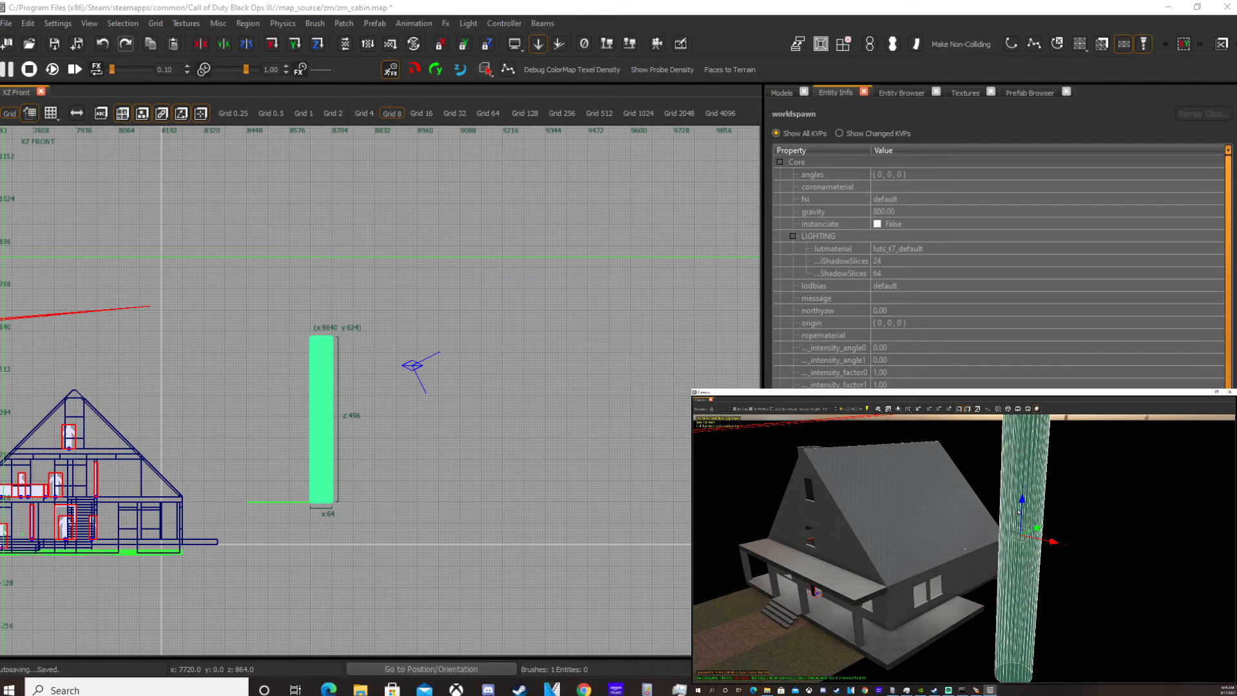
# Step: Lower the tall cylinder's subdivision back to eight sides
pyautogui.press('[')
pyautogui.press('[')
pyautogui.scroll(6, 322, 361)
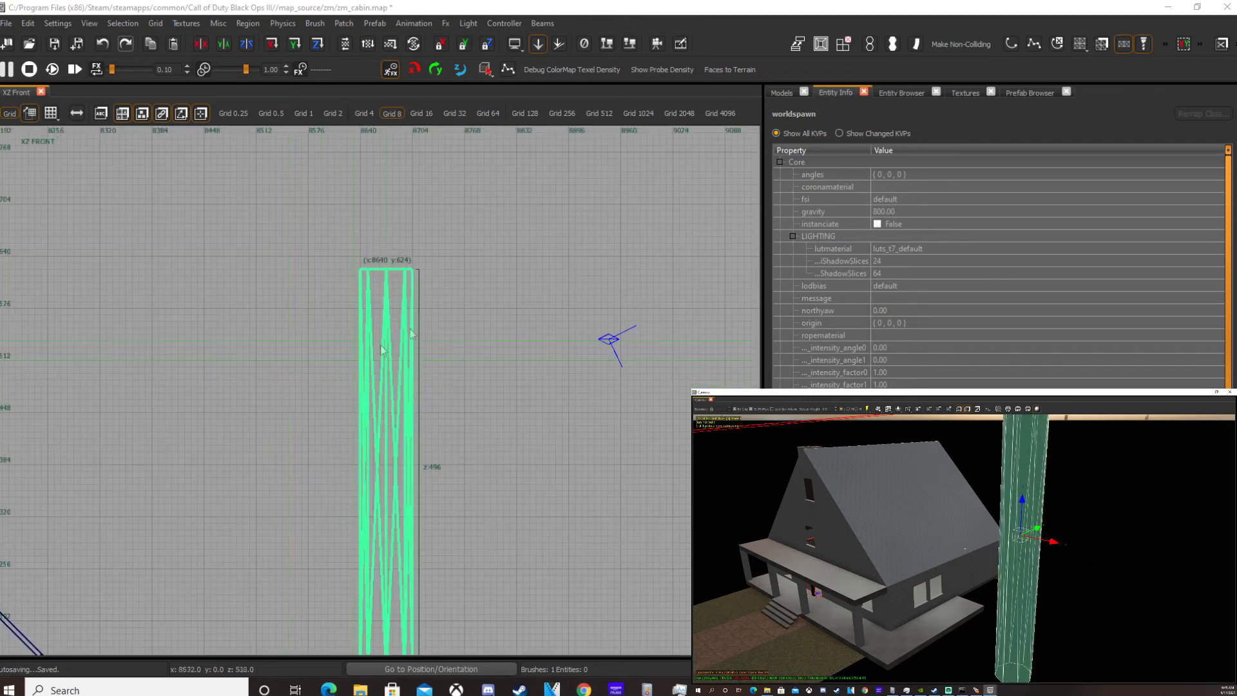
# Step: Raise the tall cylinder's subdivision to a very dense surface, and lower it again
pyautogui.press(']')
pyautogui.press(']')
pyautogui.press(']')
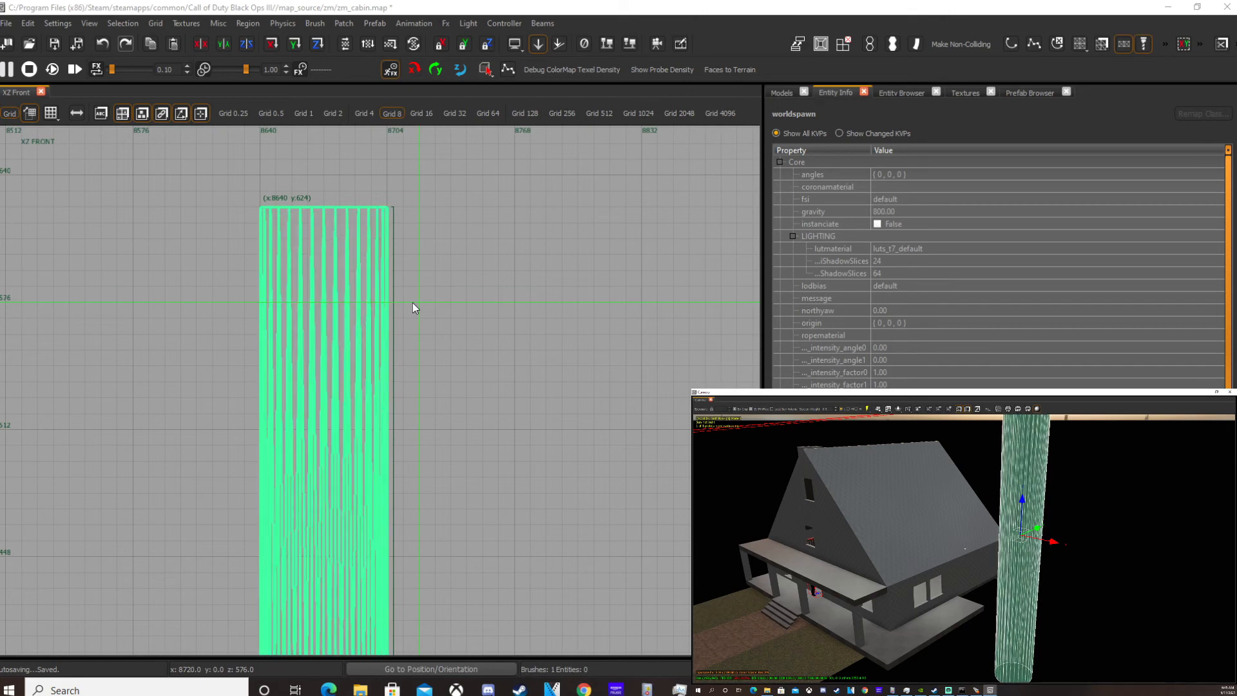
pyautogui.press('[')
# Step: In the XY top view, raise the cylinder's subdivision until its outline is a smooth circle, and deselect it
pyautogui.hotkey('ctrl', 'Tab')
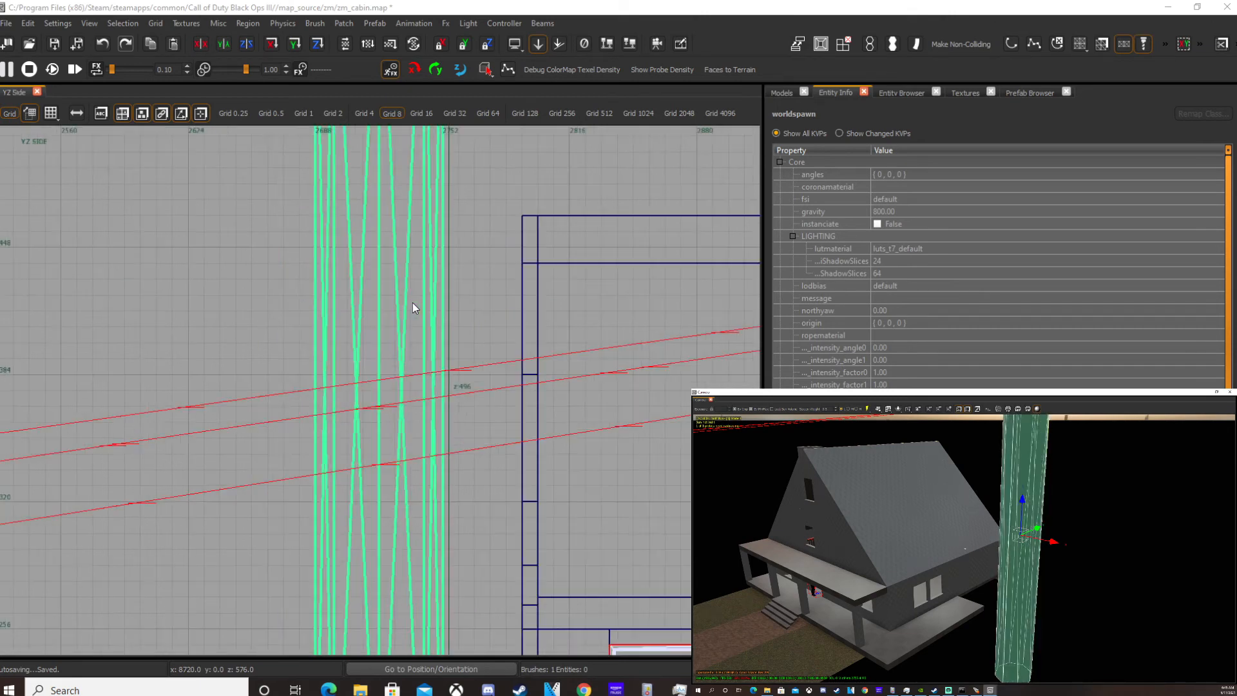
pyautogui.hotkey('ctrl', 'Tab')
pyautogui.scroll(2, 399, 308)
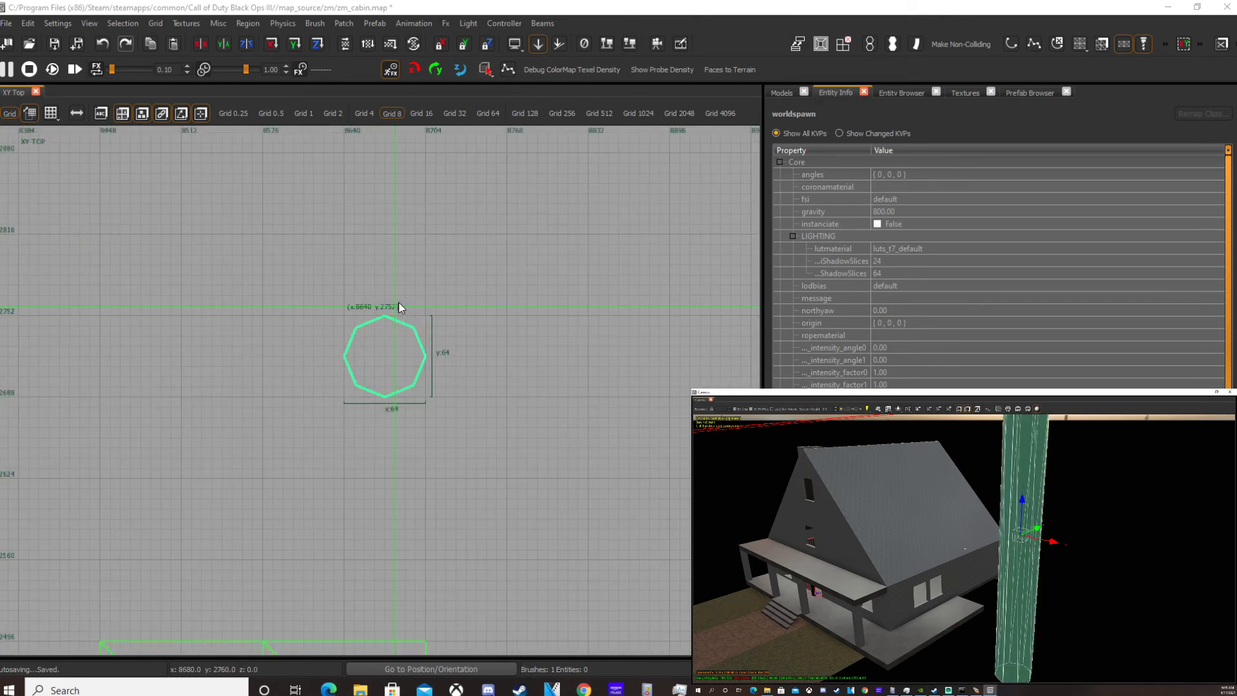
pyautogui.press(']')
pyautogui.press(']')
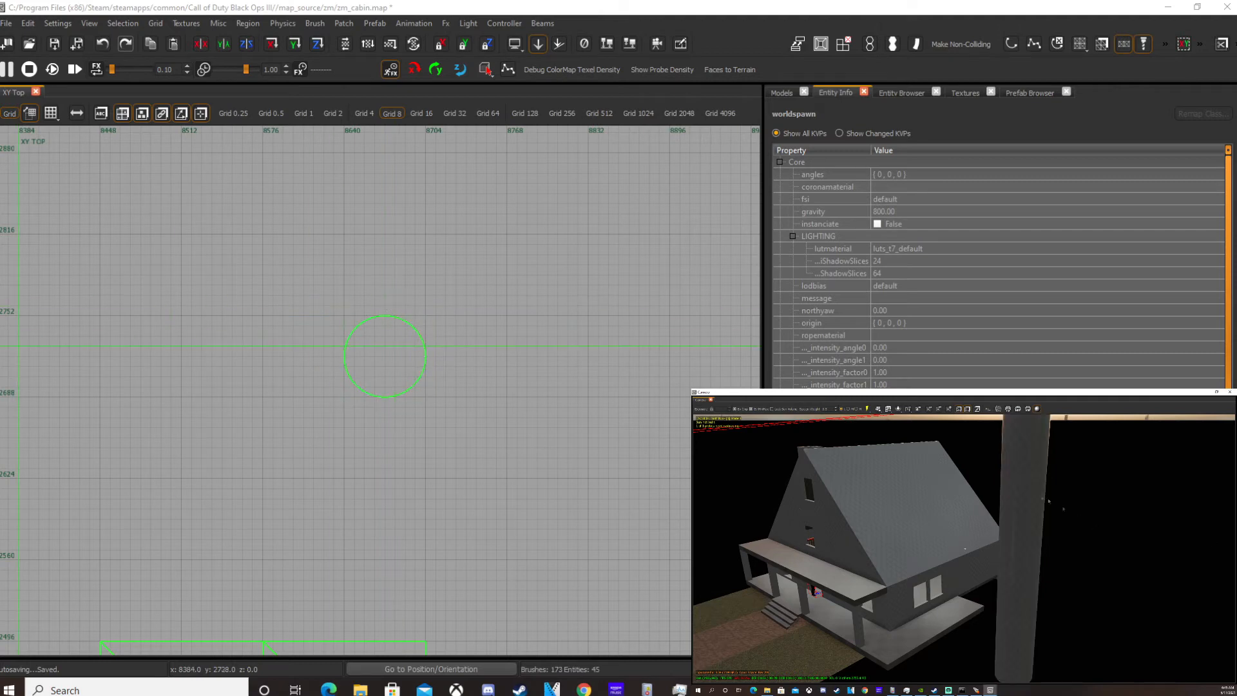
# Step: Lower the cylinder's top to Z 256 so it is 128 units high, and deselect it
pyautogui.hotkey('ctrl', 'Tab')
pyautogui.scroll(-2, 225, 276)
pyautogui.moveTo(243, 201)
pyautogui.mouseDown()
pyautogui.moveTo(250, 337)
pyautogui.moveTo(259, 325)
pyautogui.mouseUp()
pyautogui.scroll(5, 237, 351)
pyautogui.scroll(3, 238, 350)
pyautogui.hotkey('ctrl', 'Tab')
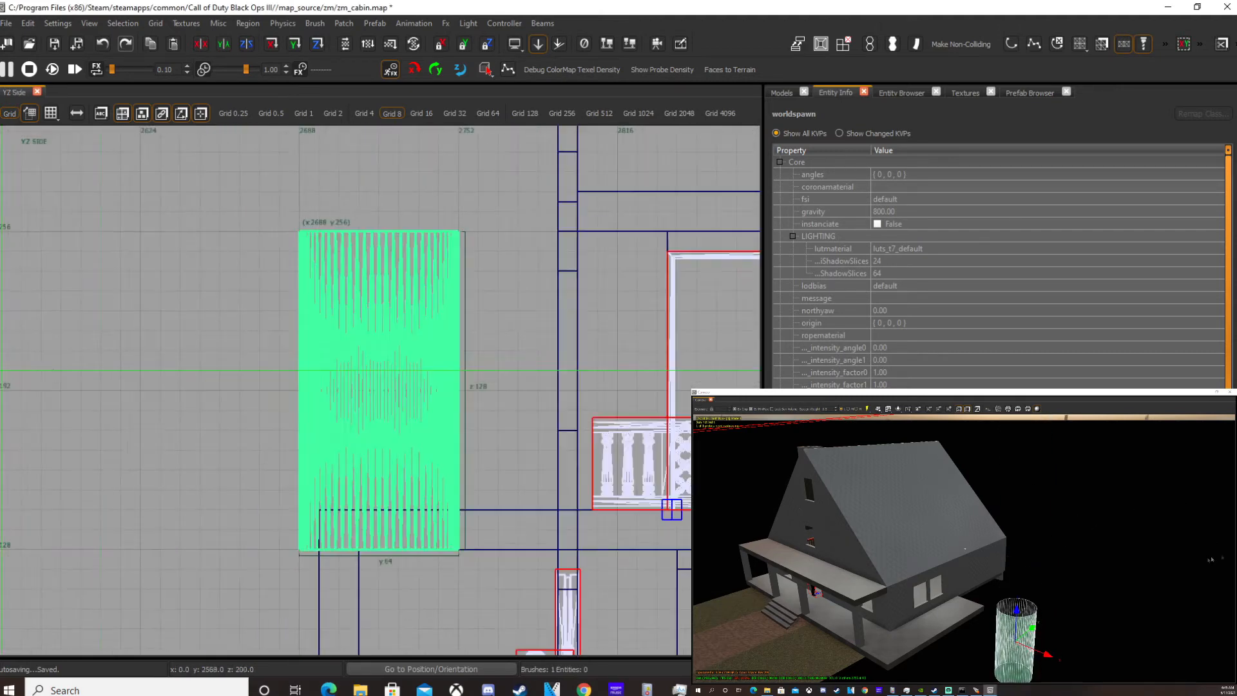
pyautogui.hotkey('ctrl', 'Tab')
pyautogui.scroll(-4, 365, 395)
pyautogui.press('Escape')
pyautogui.moveTo(1059, 565); pyautogui.dragTo(1059, 565, button='right')
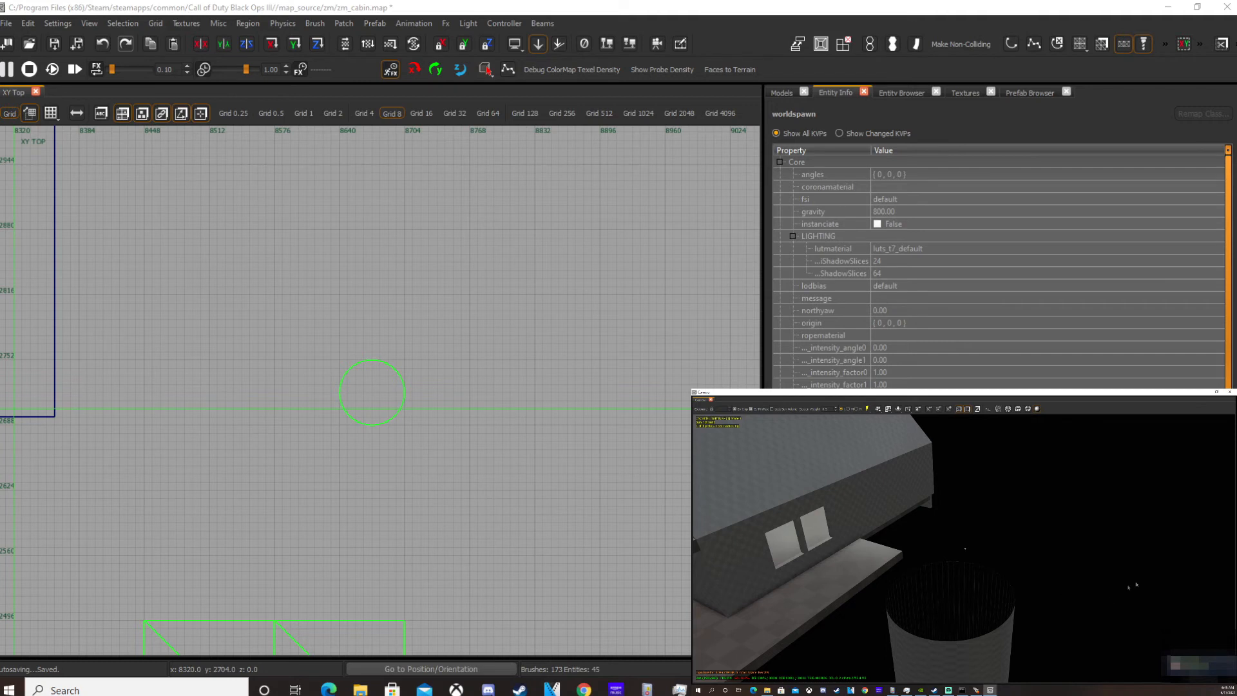
# Step: Draw a 64 by 64 brush exactly over the cylinder in the XY top view and convert it to a cone patch
pyautogui.scroll(2, 284, 448)
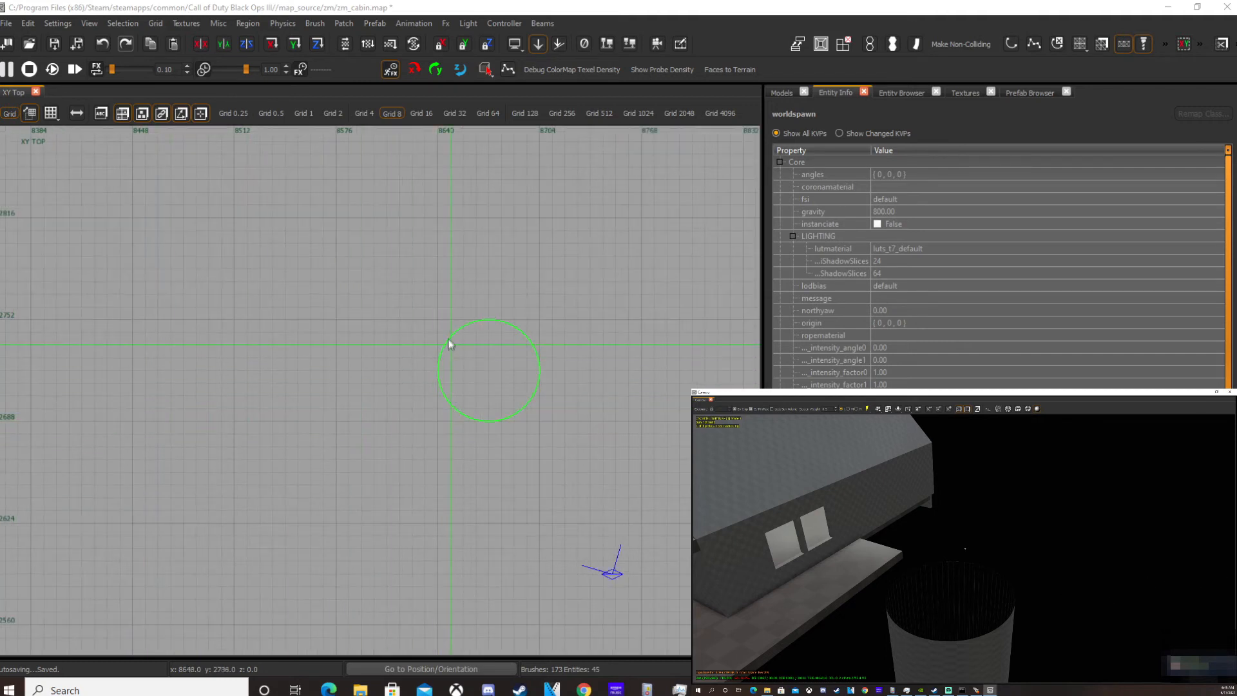
pyautogui.moveTo(441, 322)
pyautogui.mouseDown()
pyautogui.moveTo(523, 377)
pyautogui.moveTo(535, 426)
pyautogui.mouseUp()
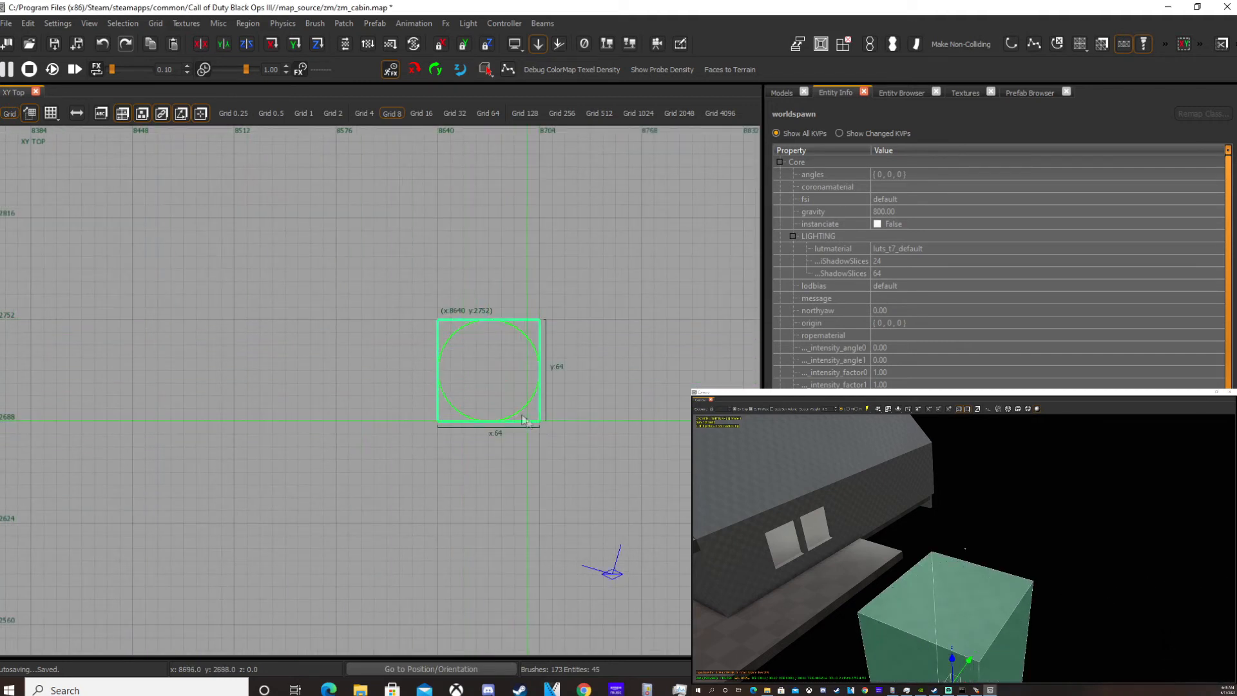
pyautogui.click(315, 23)
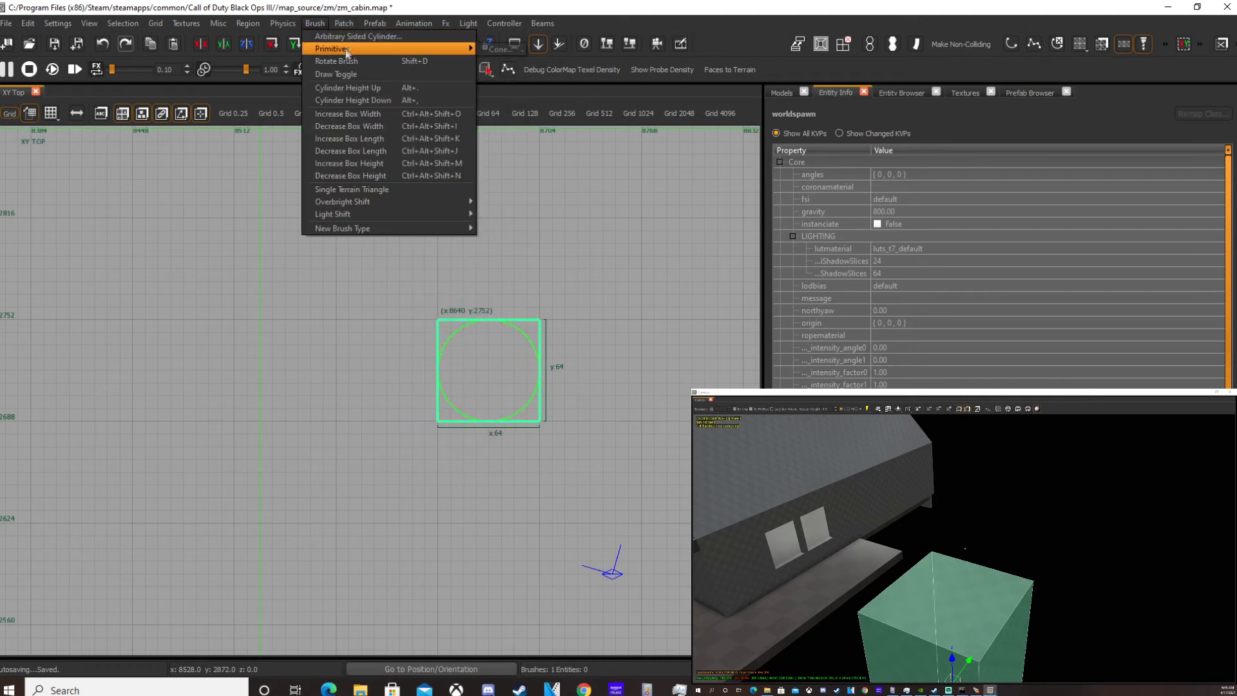
pyautogui.moveTo(344, 23)
pyautogui.moveTo(364, 49)
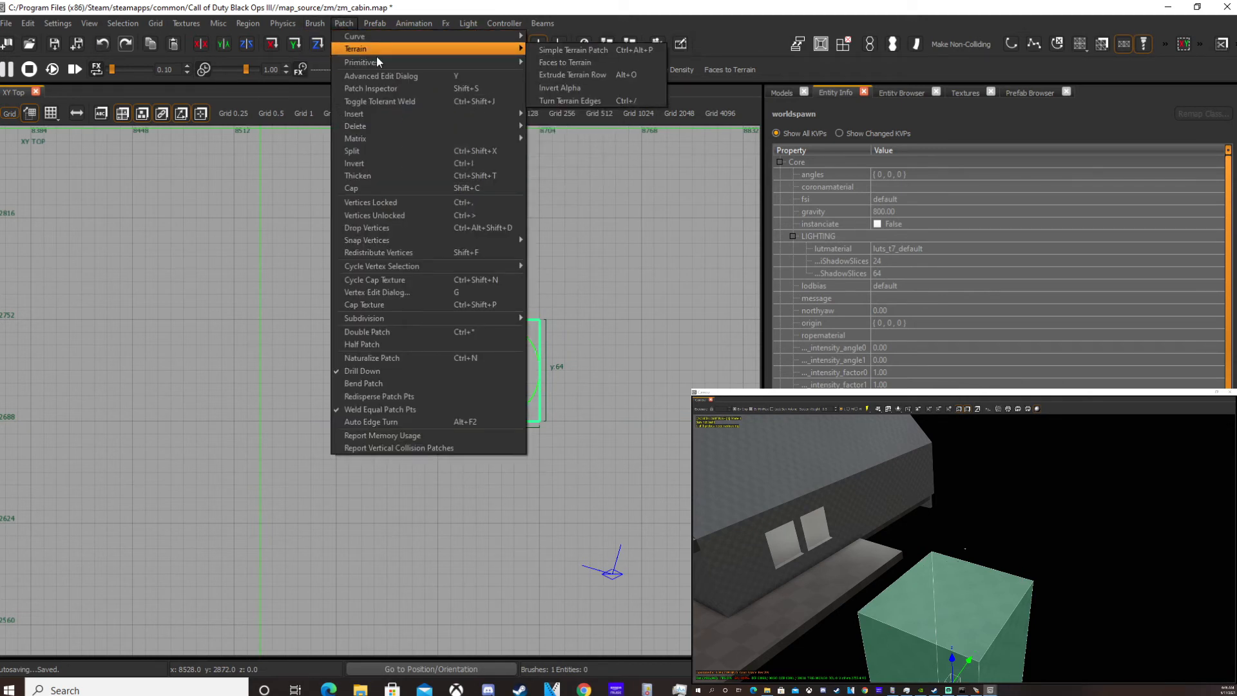
pyautogui.click(564, 165)
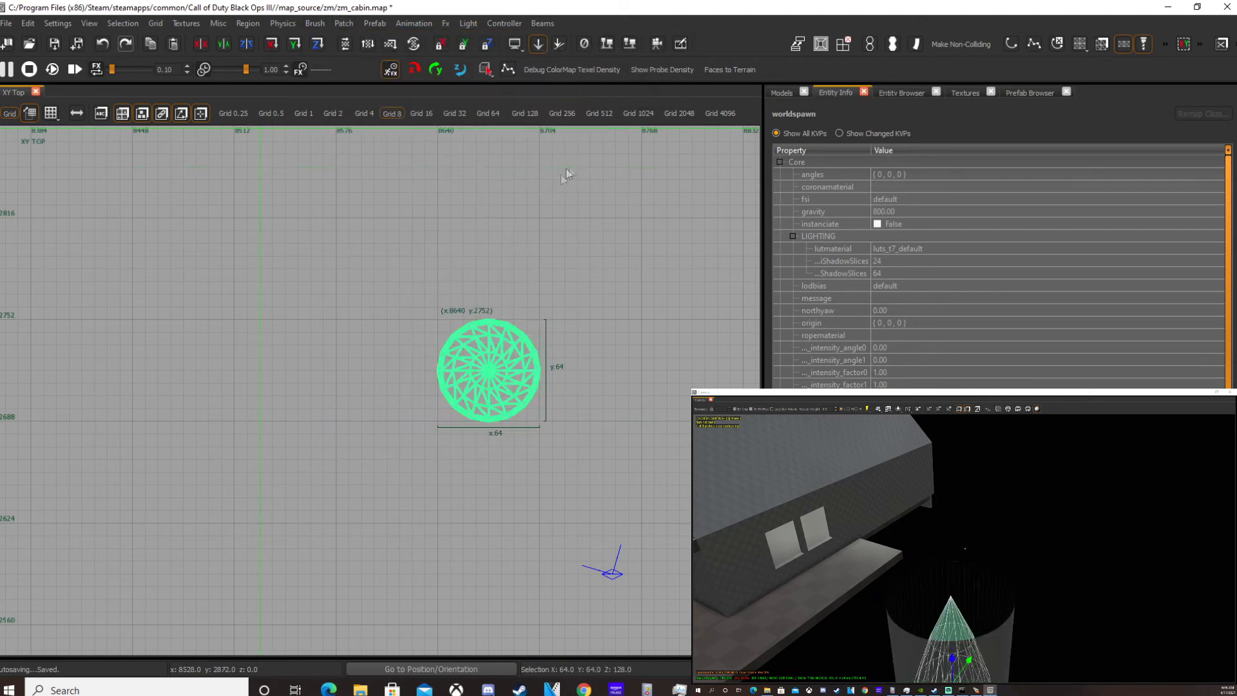
# Step: Move the cone patch straight up so it sits on top of the cylinder
pyautogui.moveTo(966, 549); pyautogui.dragTo(959, 590, button='right')
pyautogui.moveTo(986, 518); pyautogui.dragTo(985, 417)
pyautogui.moveTo(985, 419); pyautogui.dragTo(982, 515, button='right')
pyautogui.moveTo(982, 537); pyautogui.dragTo(982, 492)
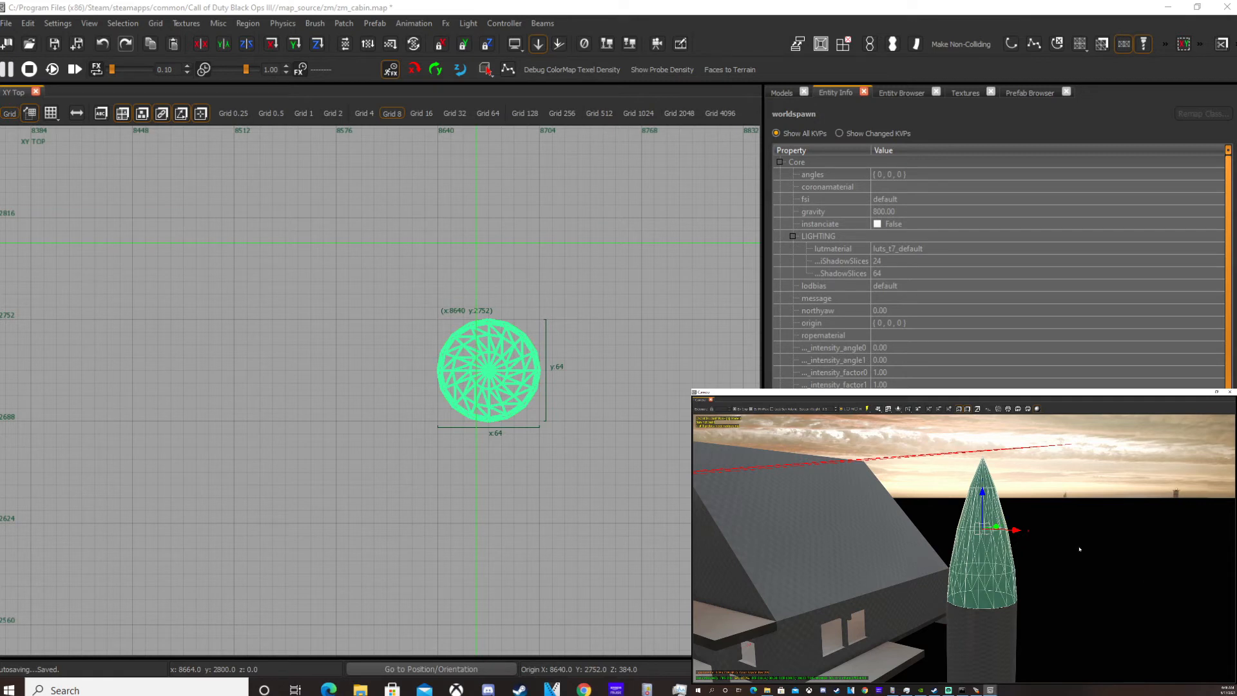
# Step: Edit the cone's vertices, pull its tip vertex up into a long spire, and deselect the patch
pyautogui.press('v')
pyautogui.keyDown('ctrl'); pyautogui.moveTo(1020, 548); pyautogui.dragTo(1006, 530, button='right'); pyautogui.keyUp('ctrl')
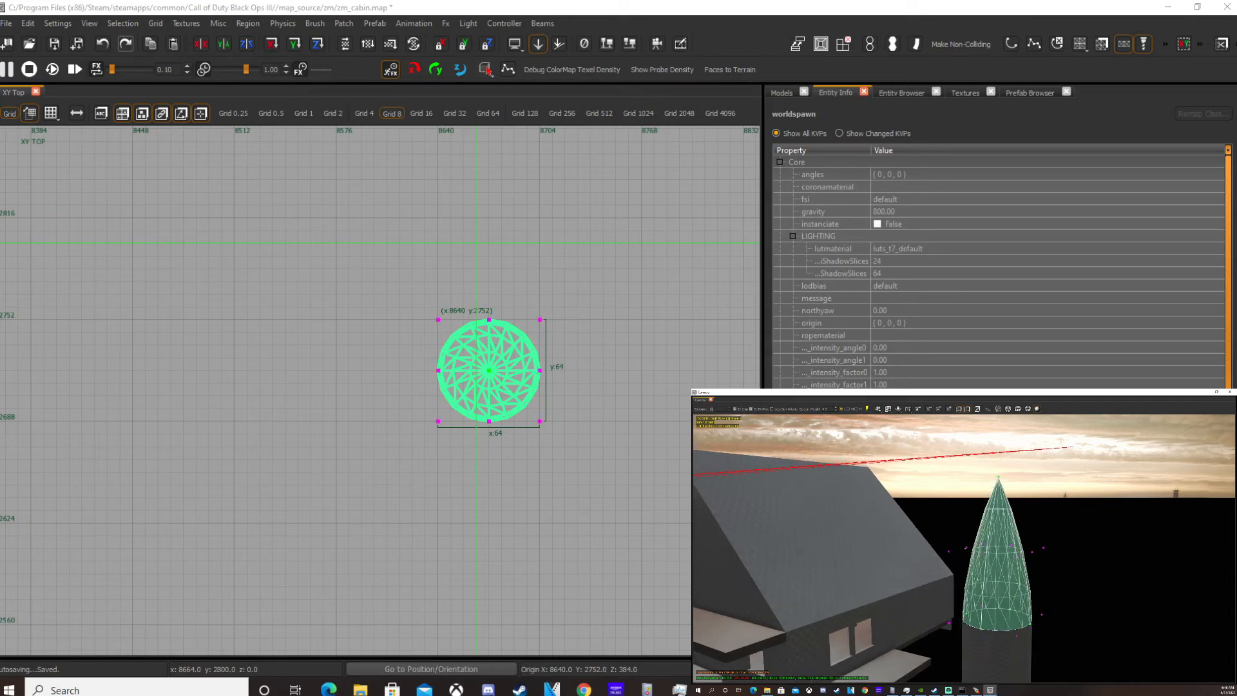
pyautogui.keyDown('ctrl'); pyautogui.moveTo(1009, 590); pyautogui.dragTo(1015, 594, button='right'); pyautogui.keyUp('ctrl')
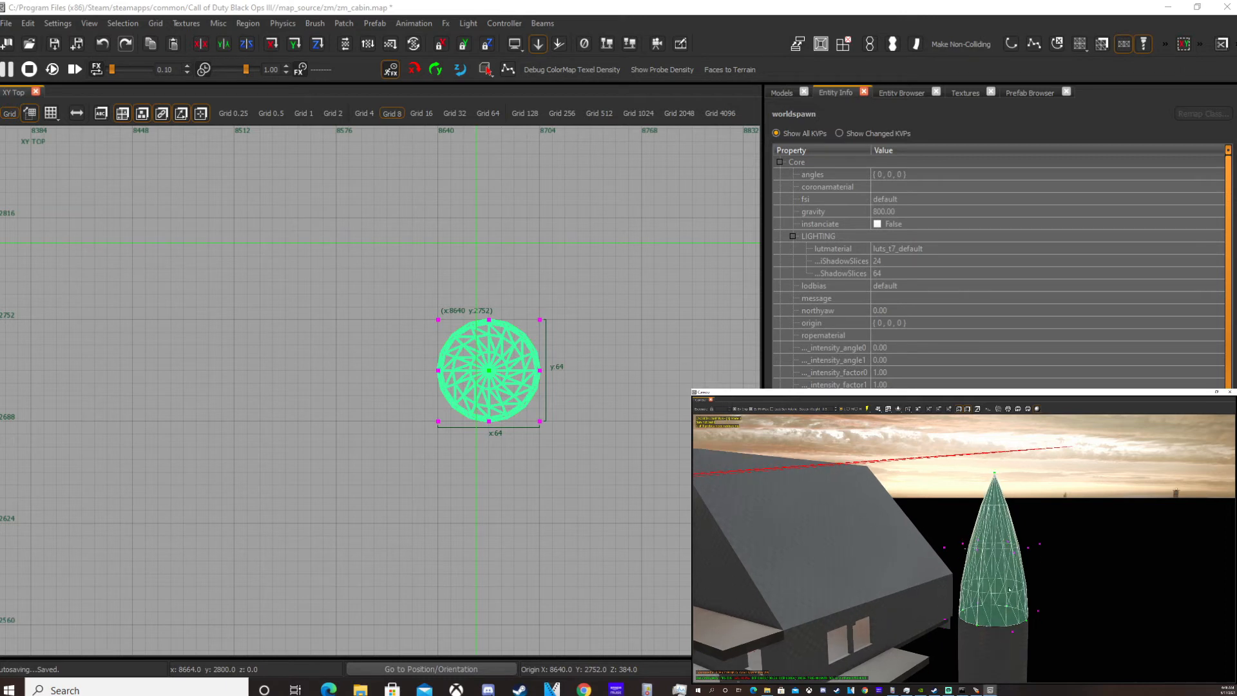
pyautogui.click(995, 474)
pyautogui.keyDown('ctrl'); pyautogui.moveTo(1016, 543); pyautogui.dragTo(995, 566, button='right'); pyautogui.keyUp('ctrl')
pyautogui.scroll(-3, 995, 566)
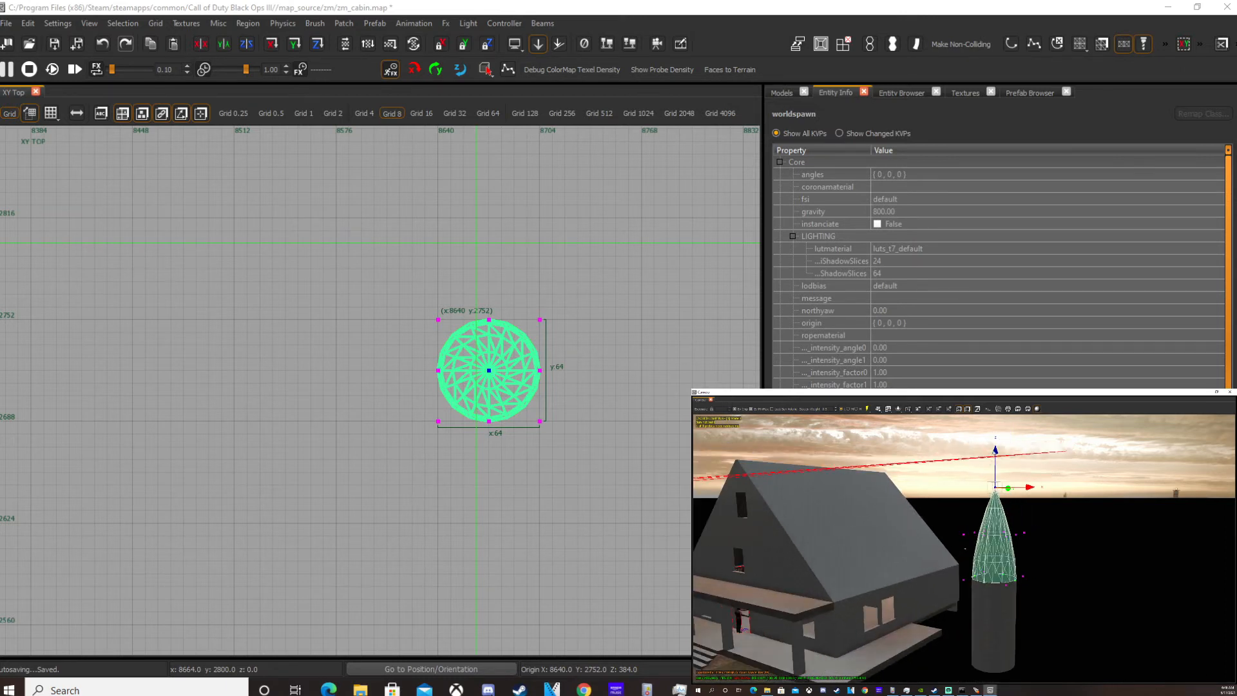
pyautogui.moveTo(996, 452)
pyautogui.mouseDown()
pyautogui.moveTo(996, 491)
pyautogui.moveTo(995, 438)
pyautogui.mouseUp()
pyautogui.keyDown('ctrl'); pyautogui.moveTo(995, 438); pyautogui.dragTo(997, 486, button='right'); pyautogui.keyUp('ctrl')
pyautogui.scroll(-3, 997, 487)
pyautogui.moveTo(988, 499); pyautogui.dragTo(990, 432)
pyautogui.click(1007, 537)
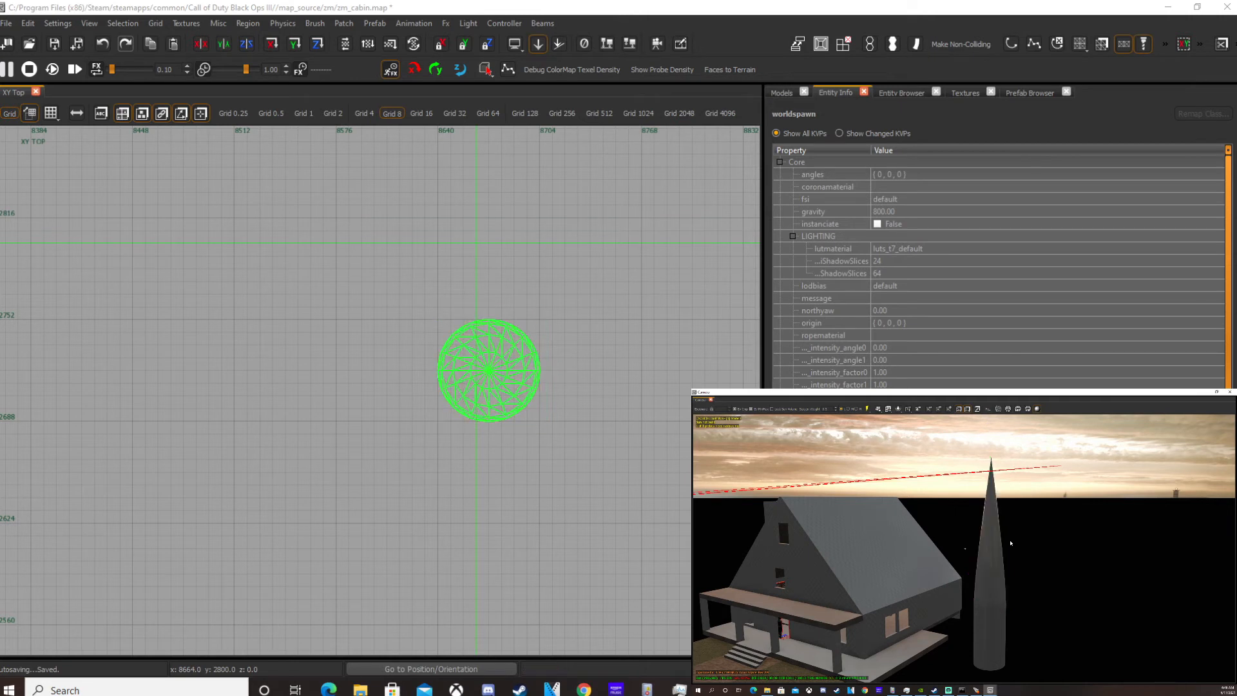
pyautogui.press('Escape')
# Step: Lower the cone's tip vertex to the level of its upper control points to form a rounded dome
pyautogui.scroll(2, 1006, 537)
pyautogui.click(1004, 538)
pyautogui.scroll(-3, 1003, 538)
pyautogui.moveTo(966, 461); pyautogui.dragTo(999, 549)
pyautogui.scroll(2, 999, 549)
pyautogui.scroll(5, 999, 549)
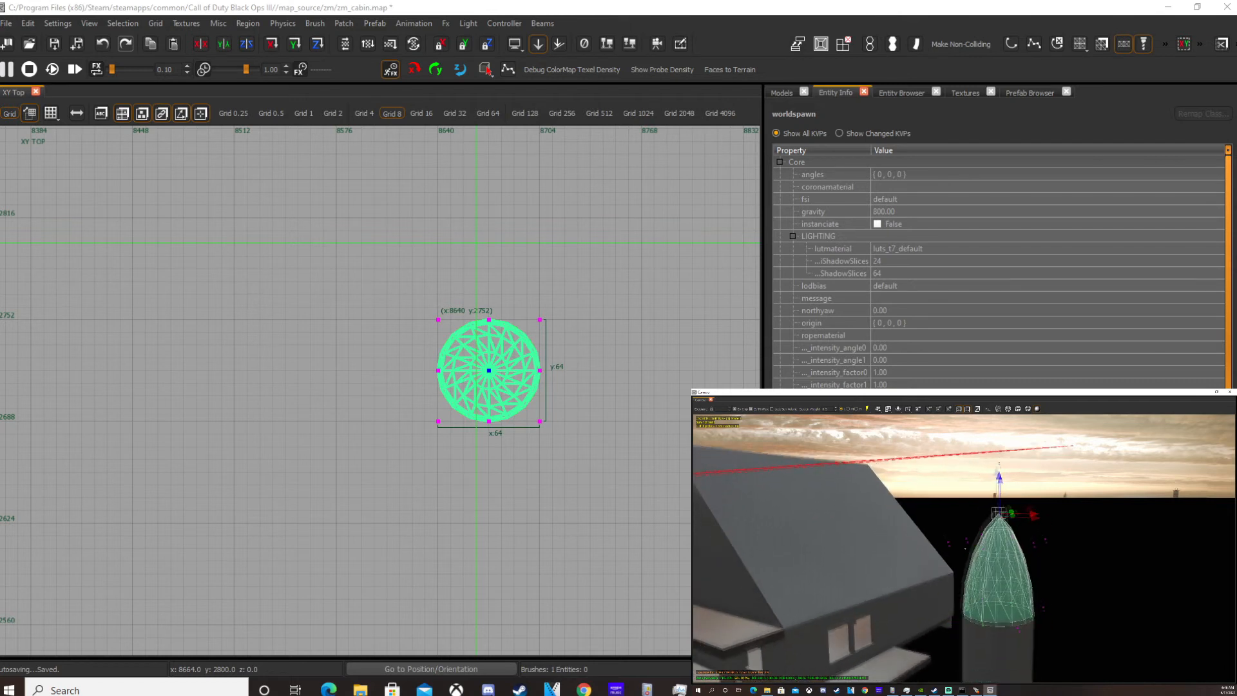
pyautogui.scroll(2, 1005, 467)
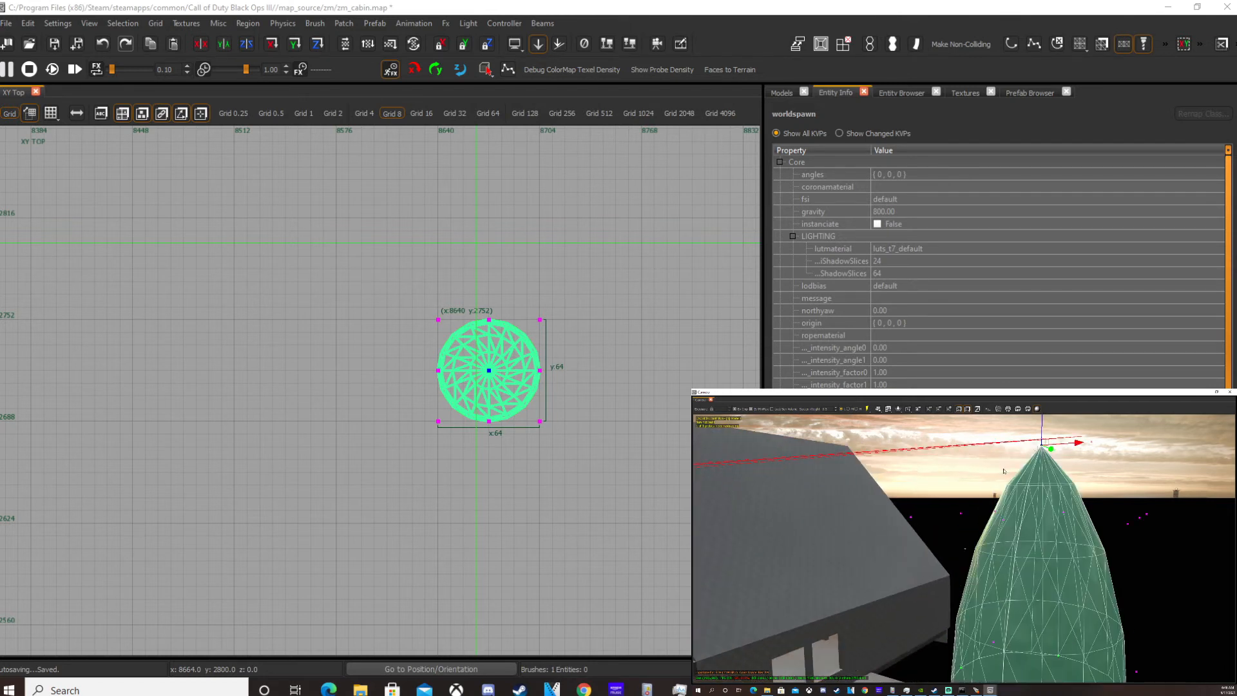
pyautogui.scroll(-2, 1006, 472)
pyautogui.moveTo(1009, 455); pyautogui.dragTo(1013, 497)
pyautogui.keyDown('ctrl'); pyautogui.moveTo(1011, 496); pyautogui.dragTo(929, 486, button='right'); pyautogui.keyUp('ctrl')
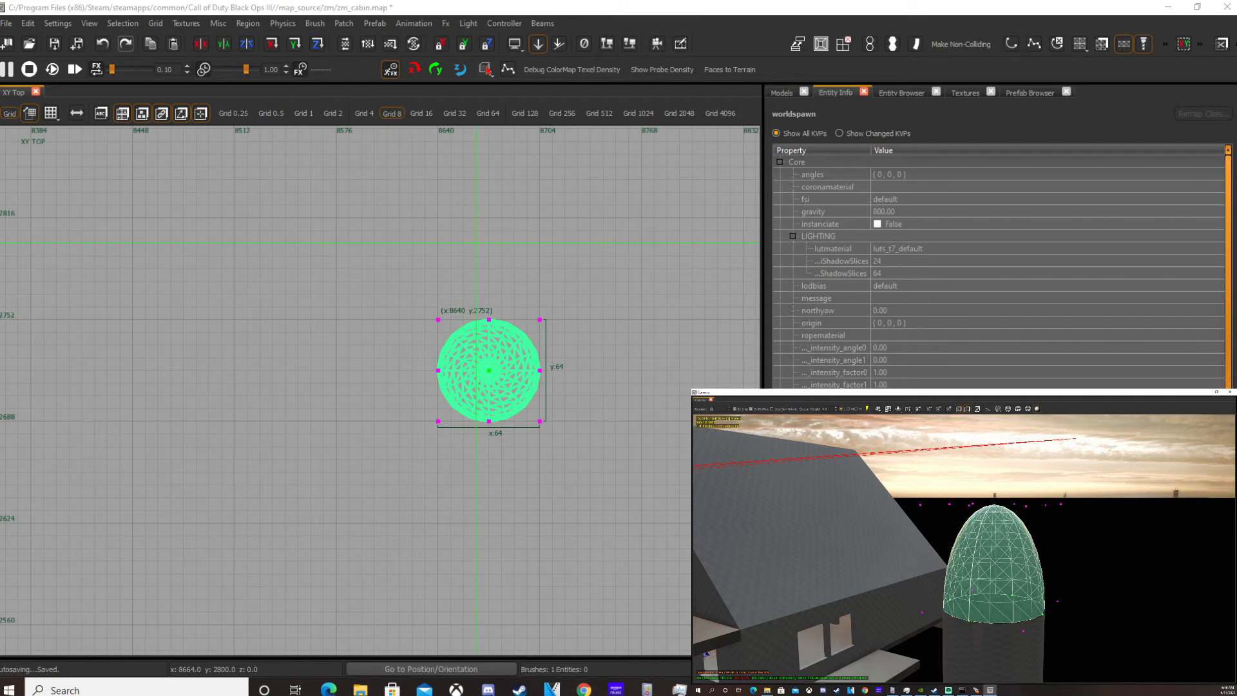
# Step: Select all upper control points of the dome, move them down to flatten it, and undo the move
pyautogui.moveTo(834, 456); pyautogui.dragTo(1147, 549)
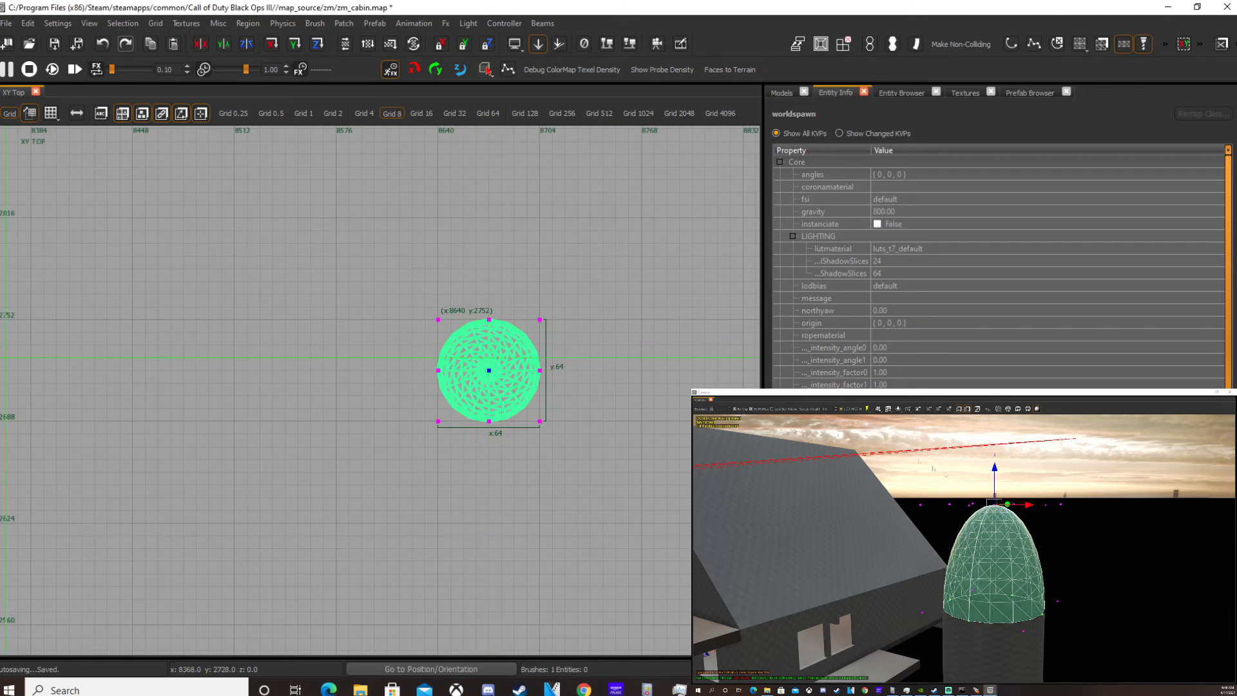
pyautogui.moveTo(846, 453); pyautogui.dragTo(982, 511)
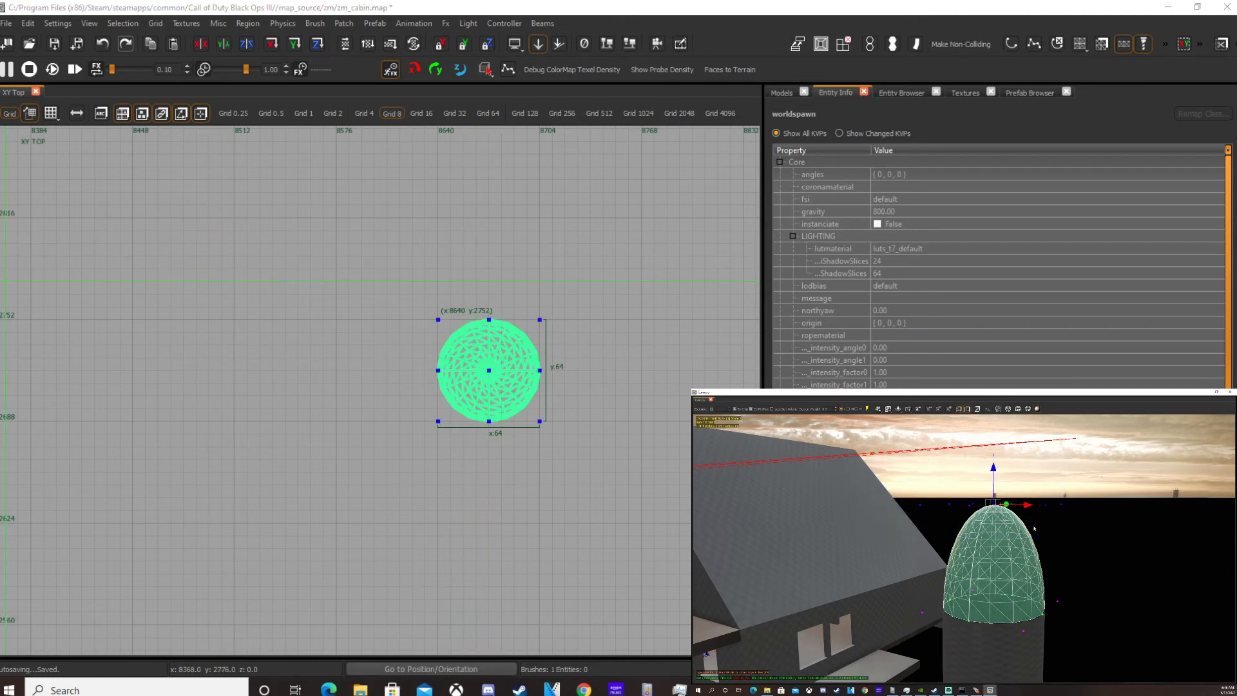
pyautogui.keyDown('ctrl'); pyautogui.moveTo(1037, 527); pyautogui.dragTo(1039, 525, button='right'); pyautogui.keyUp('ctrl')
pyautogui.scroll(2, 1038, 524)
pyautogui.scroll(-2, 1038, 525)
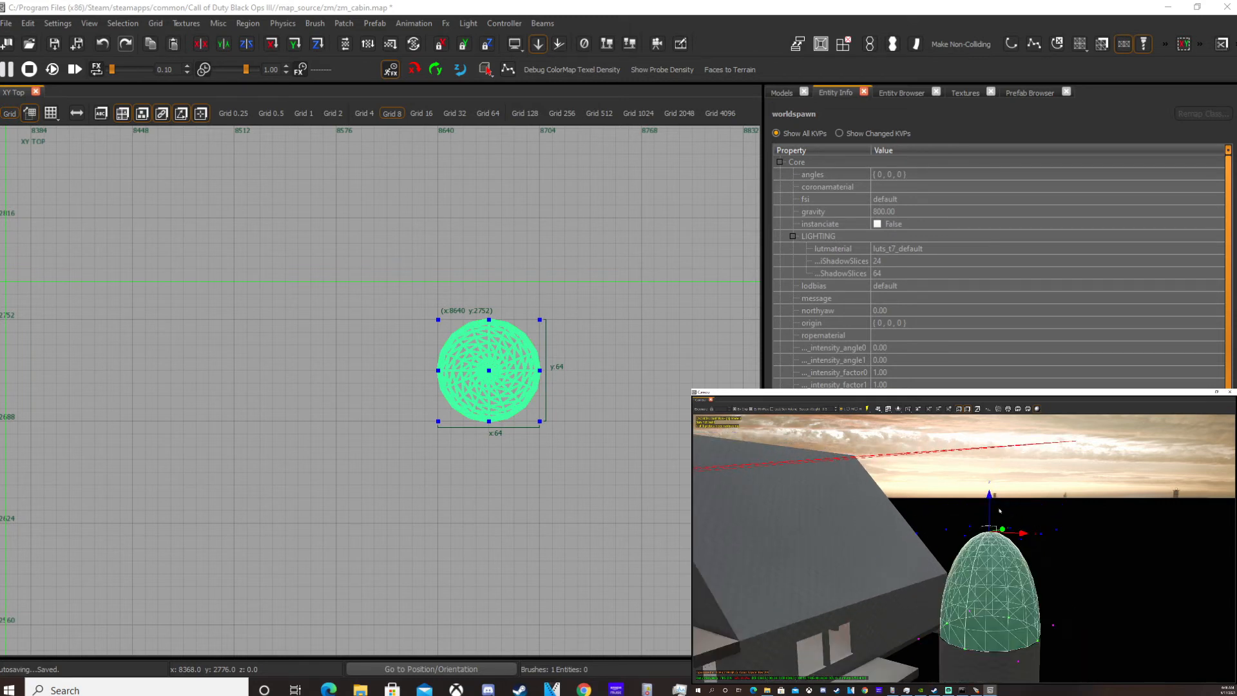
pyautogui.keyDown('ctrl'); pyautogui.moveTo(1025, 521); pyautogui.dragTo(1026, 509, button='right'); pyautogui.keyUp('ctrl')
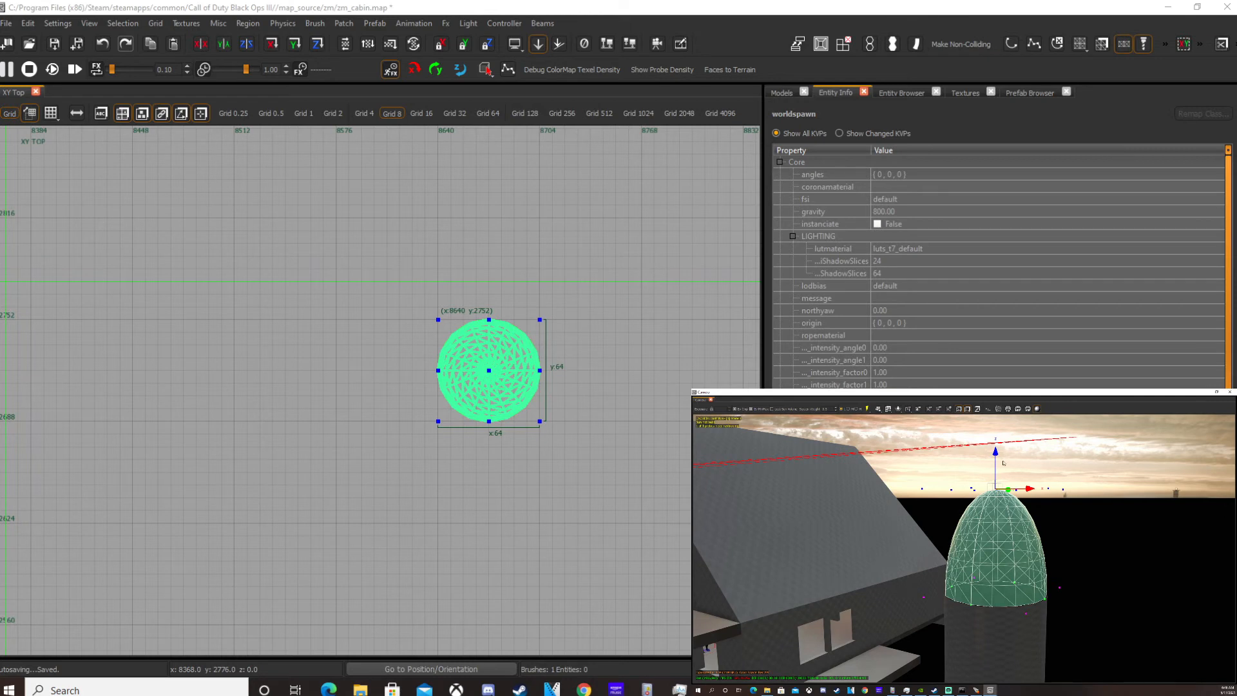
pyautogui.moveTo(997, 453); pyautogui.dragTo(997, 511)
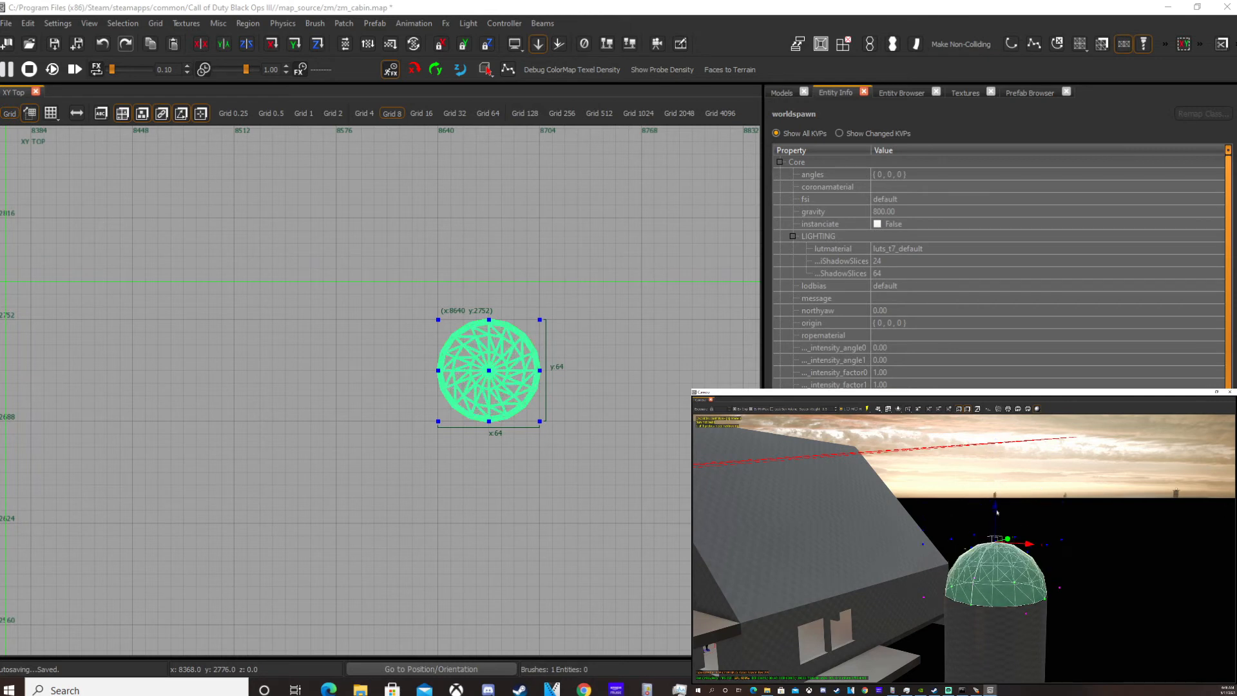
pyautogui.hotkey('ctrl', 'z')
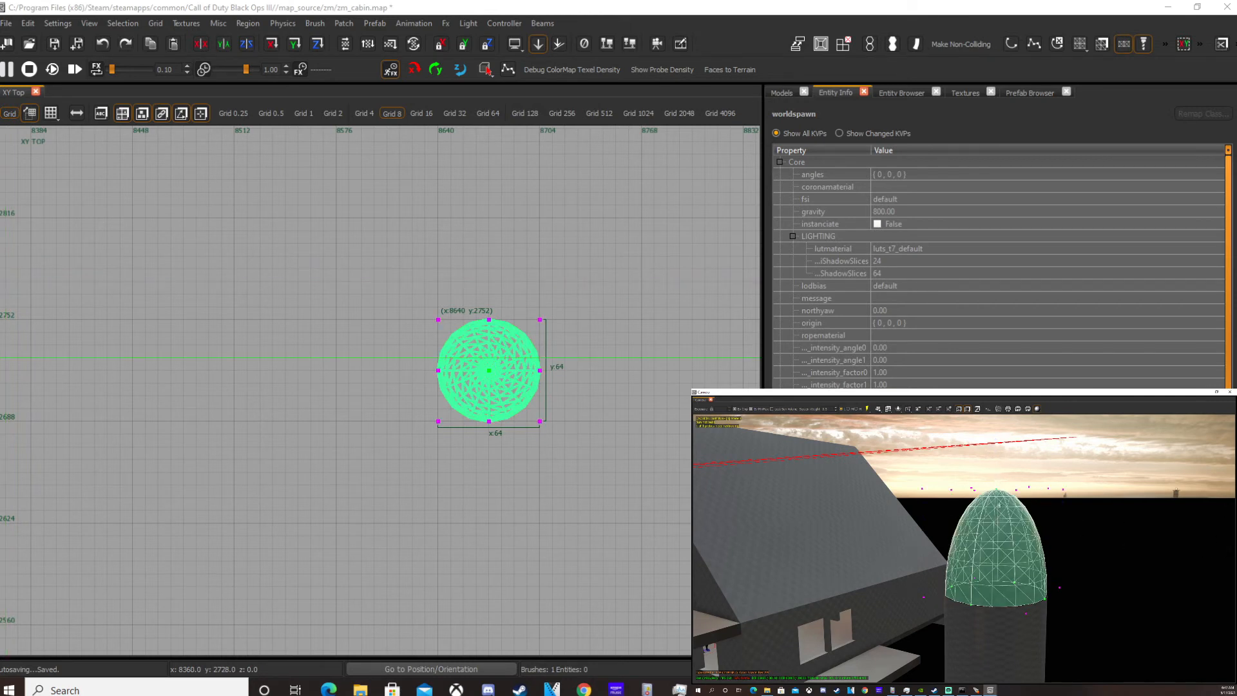
# Step: Select only the dome's centre vertex in the XY top view and lower it to dent the top inward
pyautogui.scroll(3, 403, 369)
pyautogui.click(489, 371)
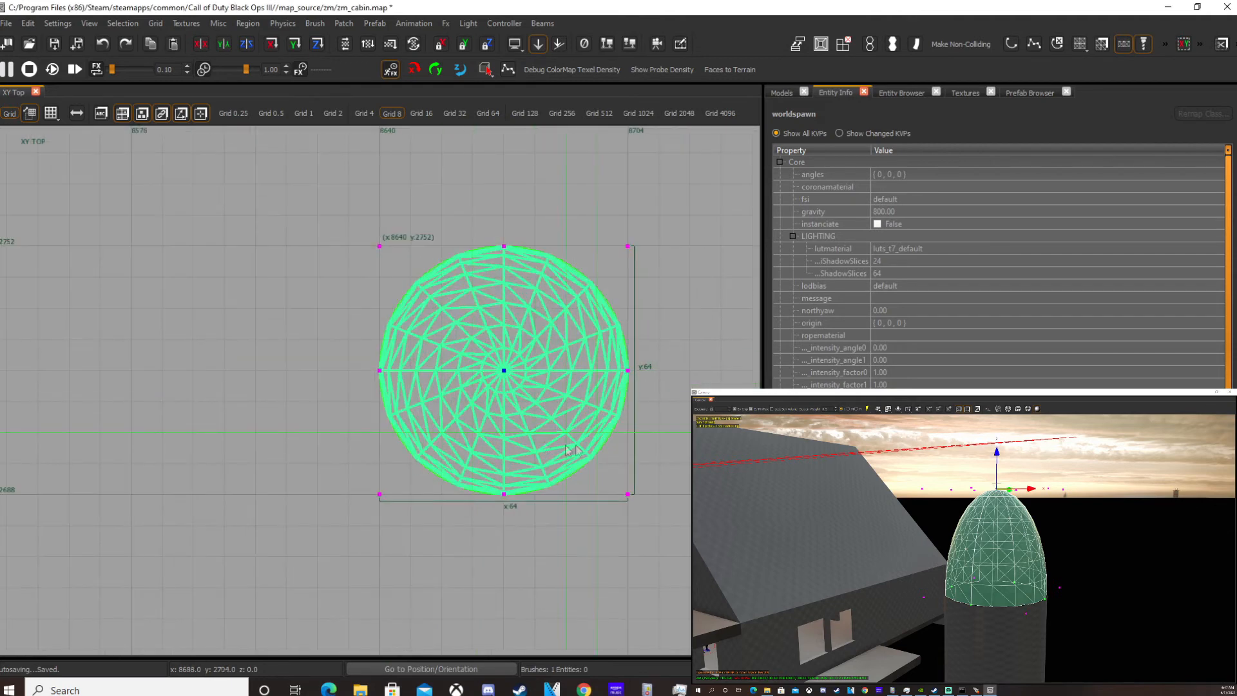
pyautogui.moveTo(1002, 456); pyautogui.dragTo(995, 508)
pyautogui.scroll(6, 997, 547)
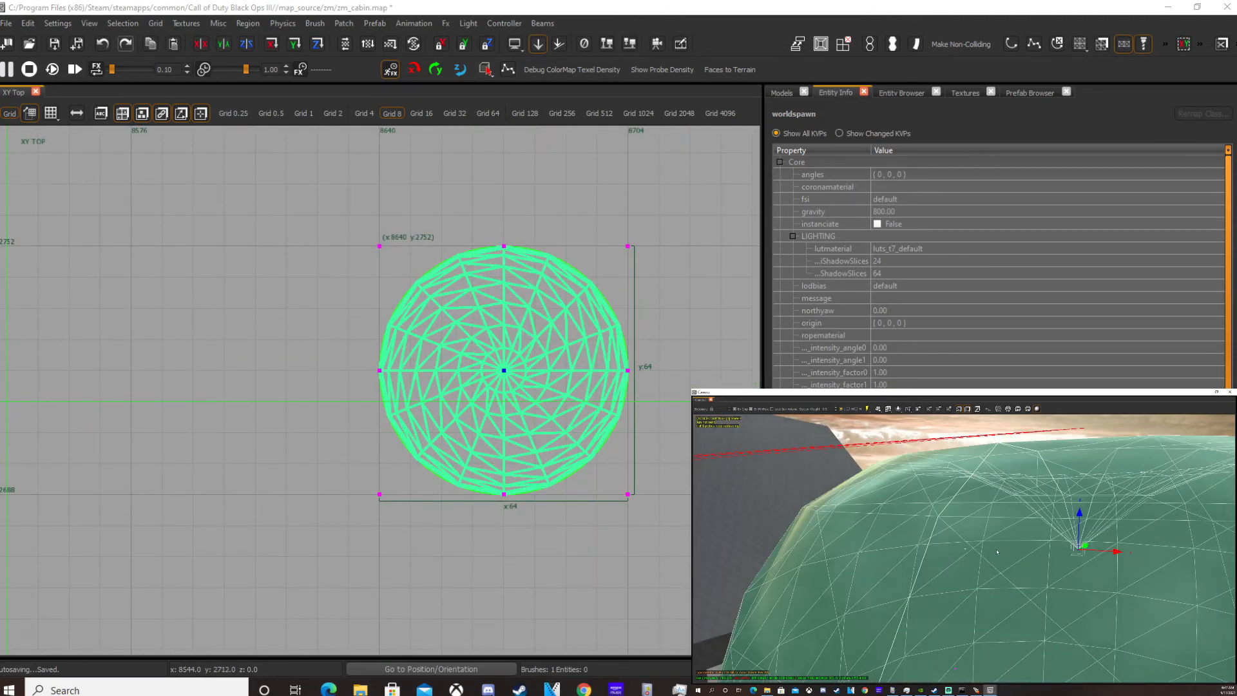
# Step: Examine the dome's dented top in the XZ front, XY top and camera views, and deselect the patch
pyautogui.scroll(-6, 1001, 551)
pyautogui.hotkey('ctrl', 'Tab')
pyautogui.scroll(5, 383, 418)
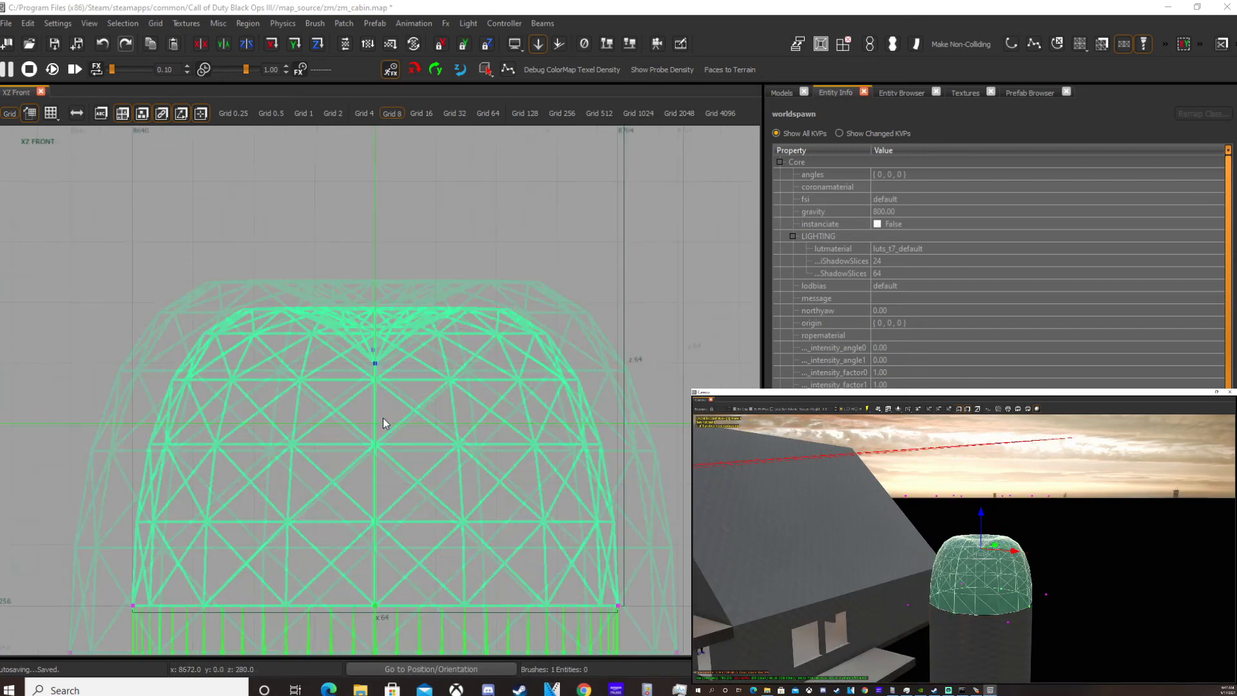
pyautogui.scroll(1, 398, 292)
pyautogui.hotkey('ctrl', 'Tab')
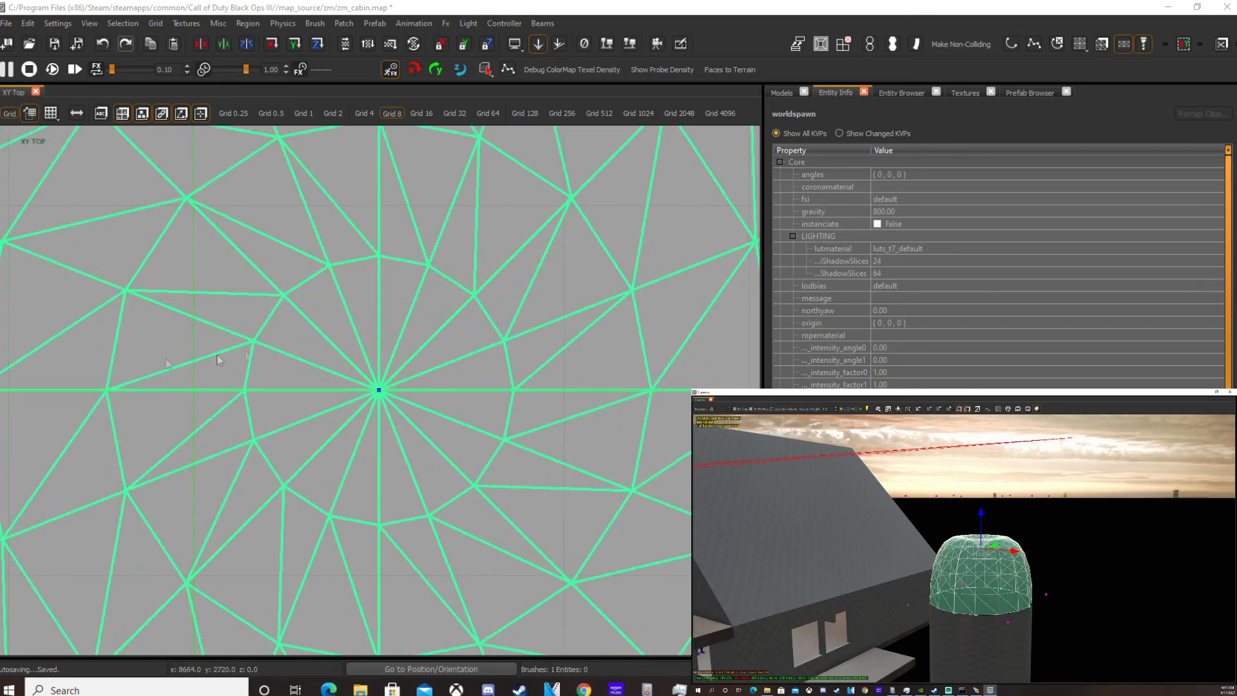
pyautogui.scroll(-4, 1017, 532)
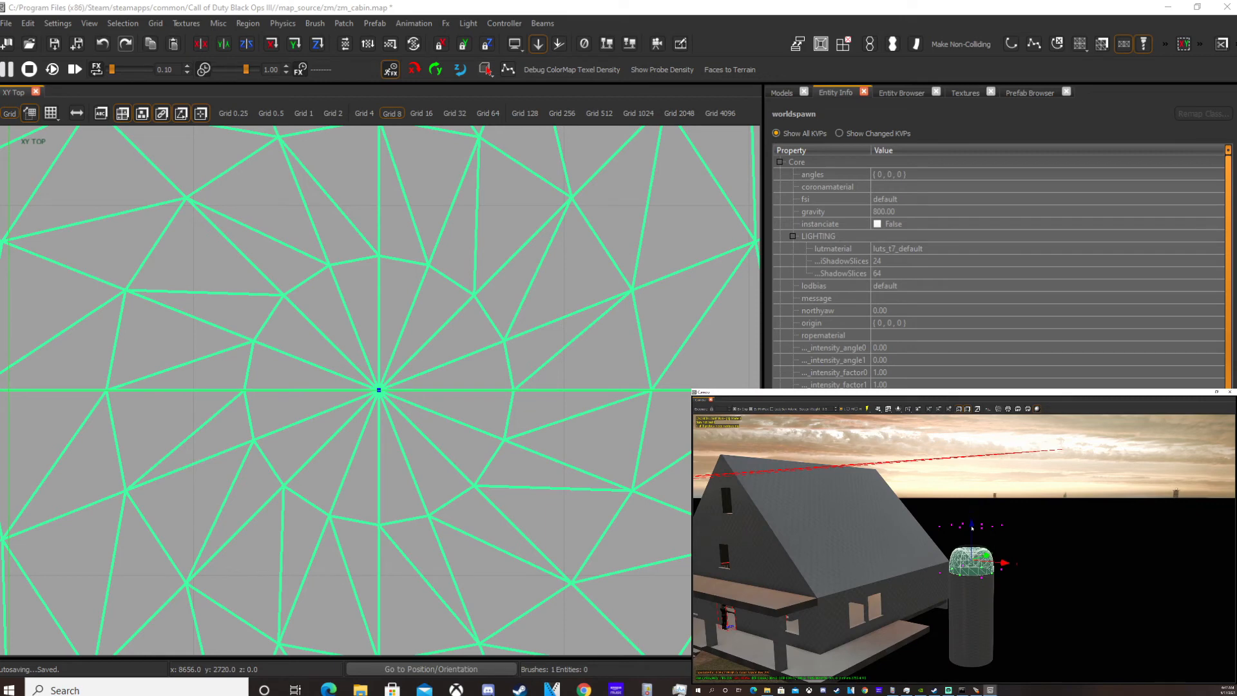
pyautogui.scroll(4, 973, 555)
pyautogui.moveTo(975, 562)
pyautogui.mouseDown(button='right')
pyautogui.moveTo(967, 615)
pyautogui.moveTo(961, 547)
pyautogui.moveTo(990, 557)
pyautogui.moveTo(977, 580)
pyautogui.moveTo(1000, 569)
pyautogui.moveTo(947, 548)
pyautogui.moveTo(965, 548)
pyautogui.mouseUp(button='right')
pyautogui.press('Escape')
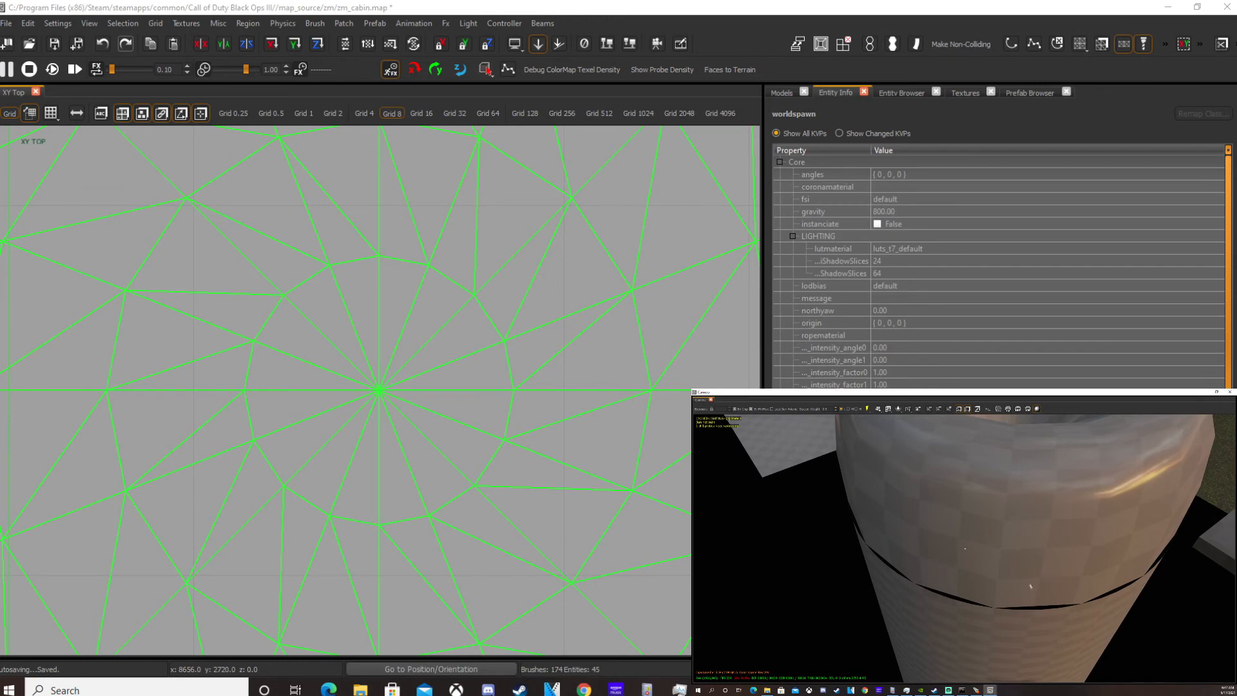
# Step: Reselect the dome patch above the cylinder and raise its subdivision so its rim matches the cylinder's smooth edge
pyautogui.keyDown('shift'); pyautogui.click(1032, 590); pyautogui.keyUp('shift')
pyautogui.moveTo(1085, 553); pyautogui.dragTo(1041, 533, button='right')
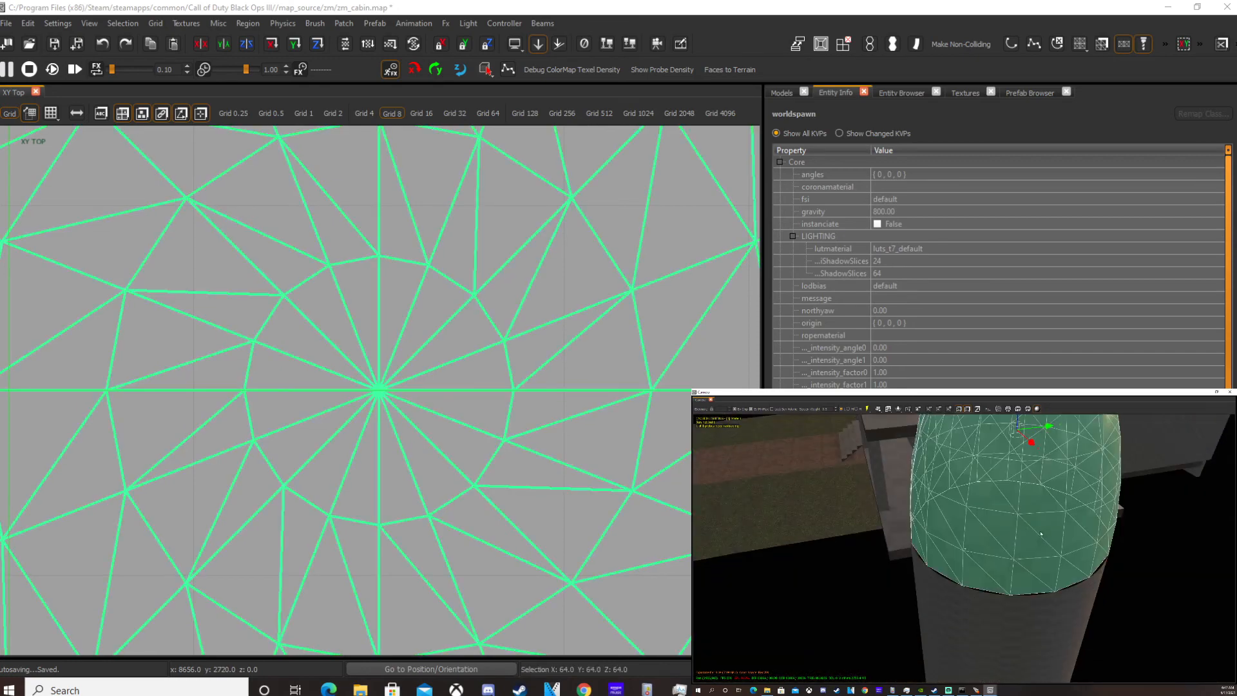
pyautogui.hotkey('ctrl', 'shift', '+')
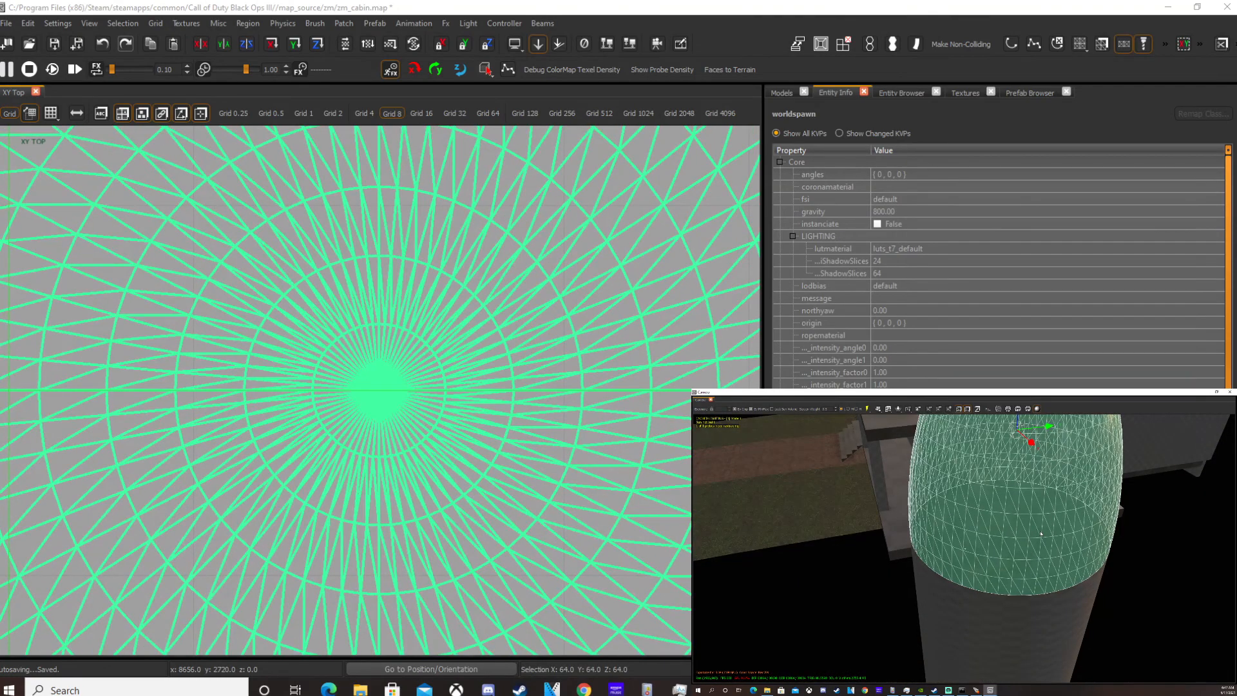
# Step: Lower the dome's upper control points to form a shallow rounded cap on the cylinder, and deselect the patch
pyautogui.moveTo(1041, 533); pyautogui.dragTo(980, 476, button='right')
pyautogui.moveTo(889, 455); pyautogui.dragTo(1046, 486)
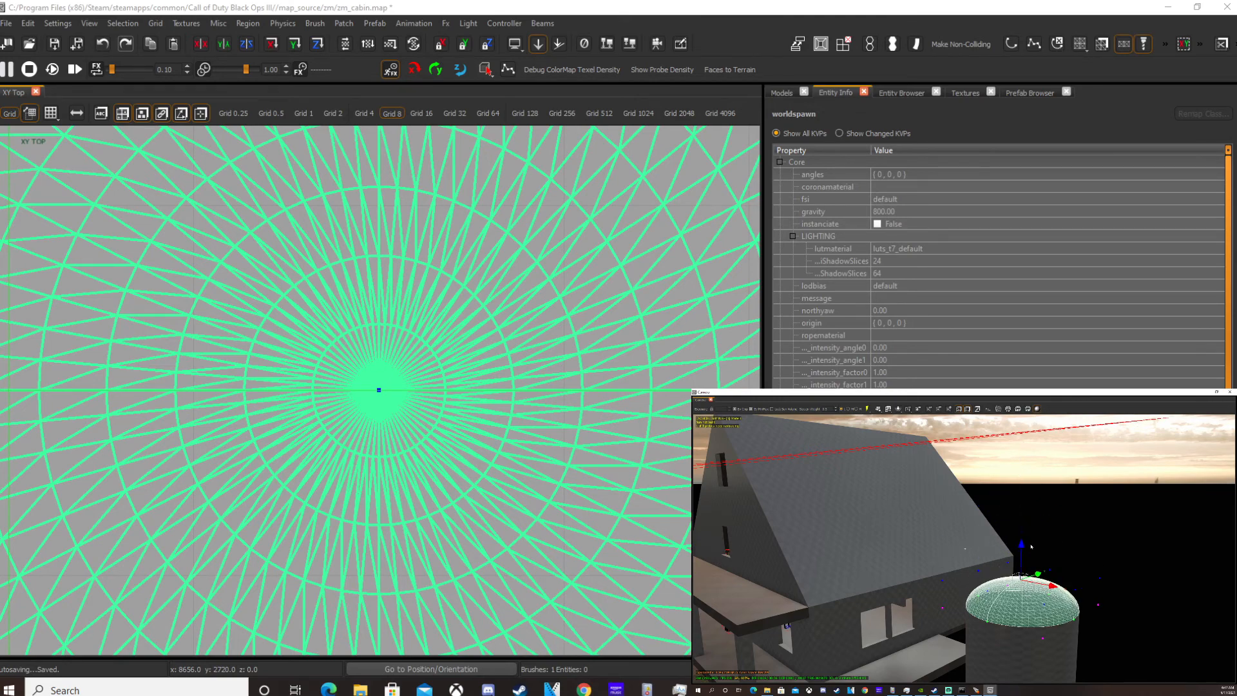
pyautogui.press('Escape')
pyautogui.moveTo(1035, 565)
pyautogui.mouseDown(button='right')
pyautogui.moveTo(1024, 619)
pyautogui.moveTo(1012, 616)
pyautogui.mouseUp(button='right')
pyautogui.moveTo(965, 549); pyautogui.dragTo(1037, 584, button='right')
pyautogui.moveTo(966, 548); pyautogui.dragTo(966, 548, button='right')
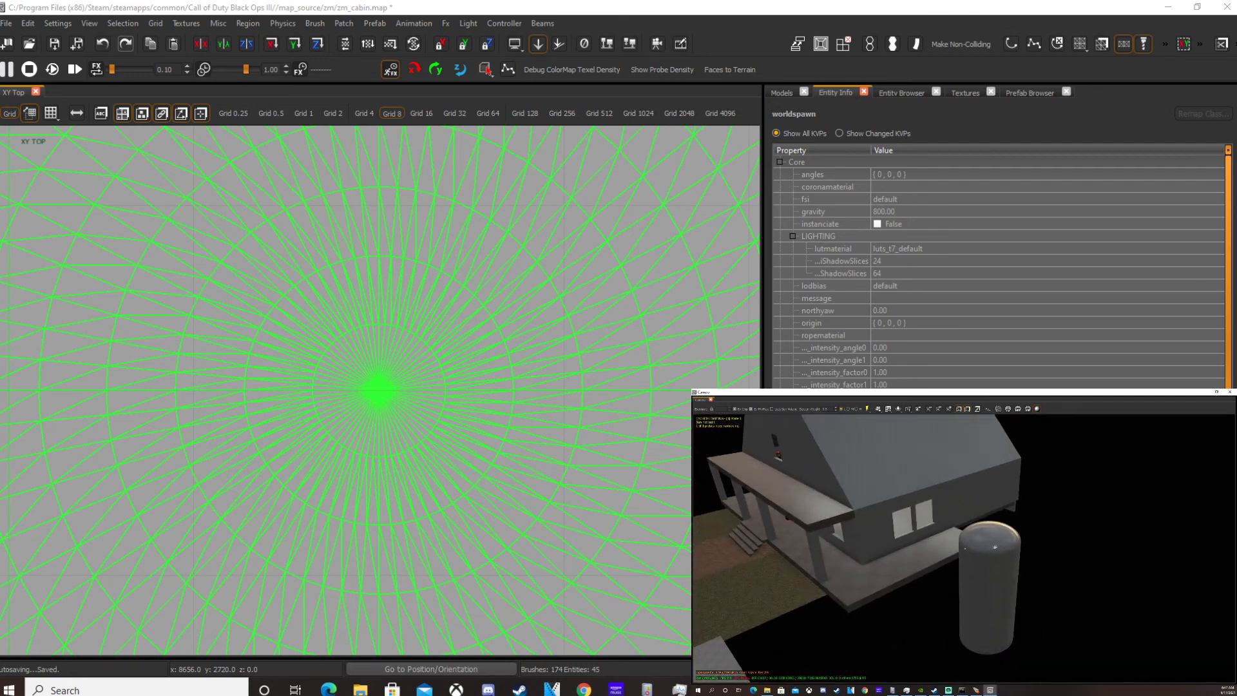
# Step: Duplicate the dome patch on top of the cylinder and move the copy straight down below the cylinder's open bottom
pyautogui.click(993, 548)
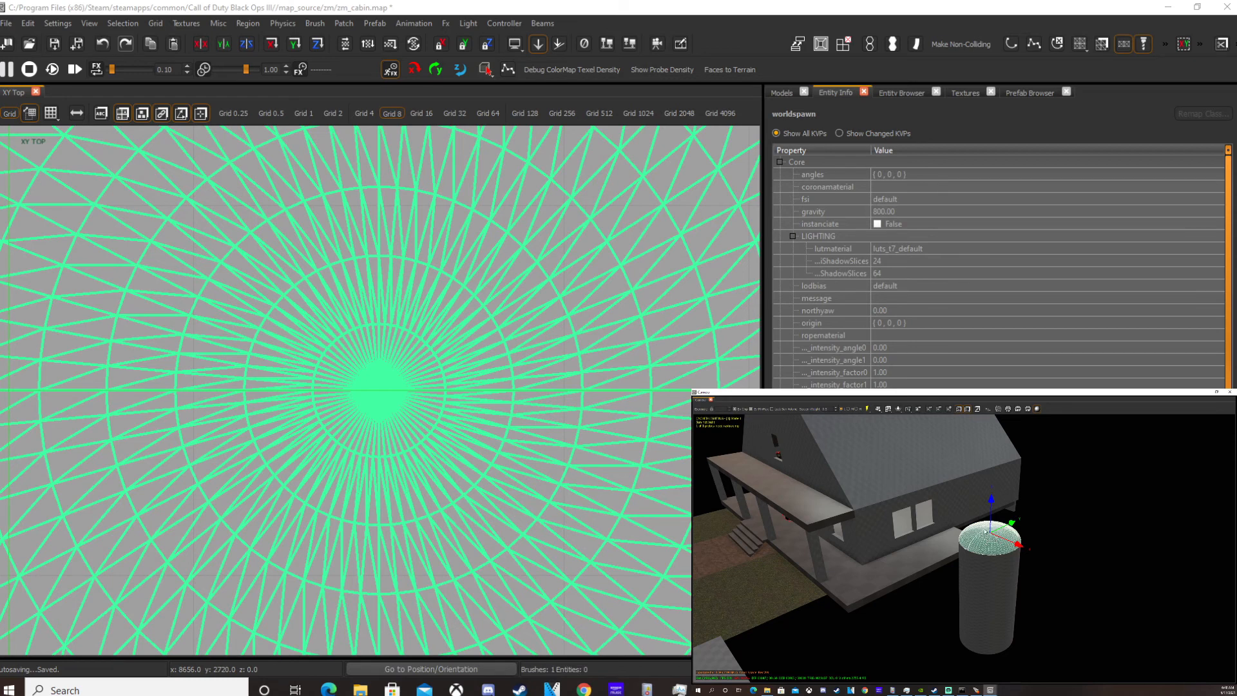
pyautogui.moveTo(995, 500); pyautogui.dragTo(997, 635)
pyautogui.scroll(3, 999, 600)
pyautogui.moveTo(999, 600); pyautogui.dragTo(1000, 600, button='right')
# Step: In the XZ front view, lower the copied dome's upper vertices to its base to make a flat disc 0.25 units high, and deselect it
pyautogui.press('v')
pyautogui.moveTo(1064, 504); pyautogui.dragTo(1064, 504, button='right')
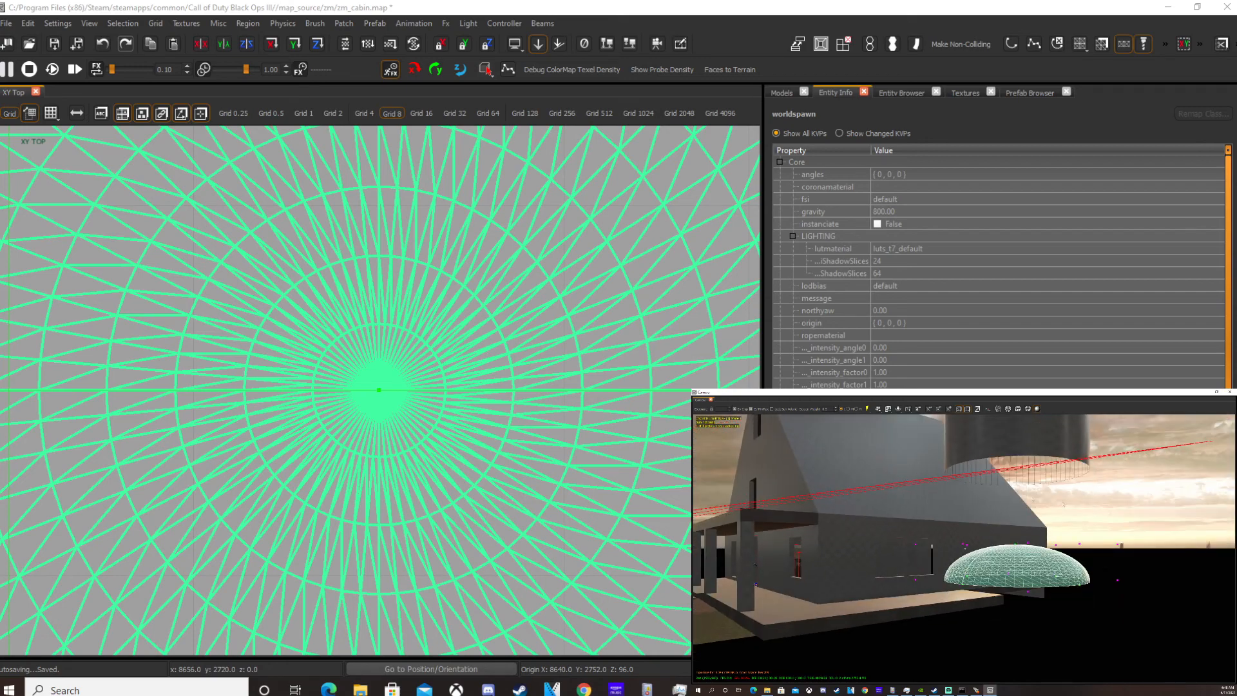
pyautogui.hotkey('ctrl', 'Tab')
pyautogui.scroll(-8, 528, 359)
pyautogui.scroll(1, 486, 362)
pyautogui.moveTo(485, 361); pyautogui.dragTo(271, 369, button='right')
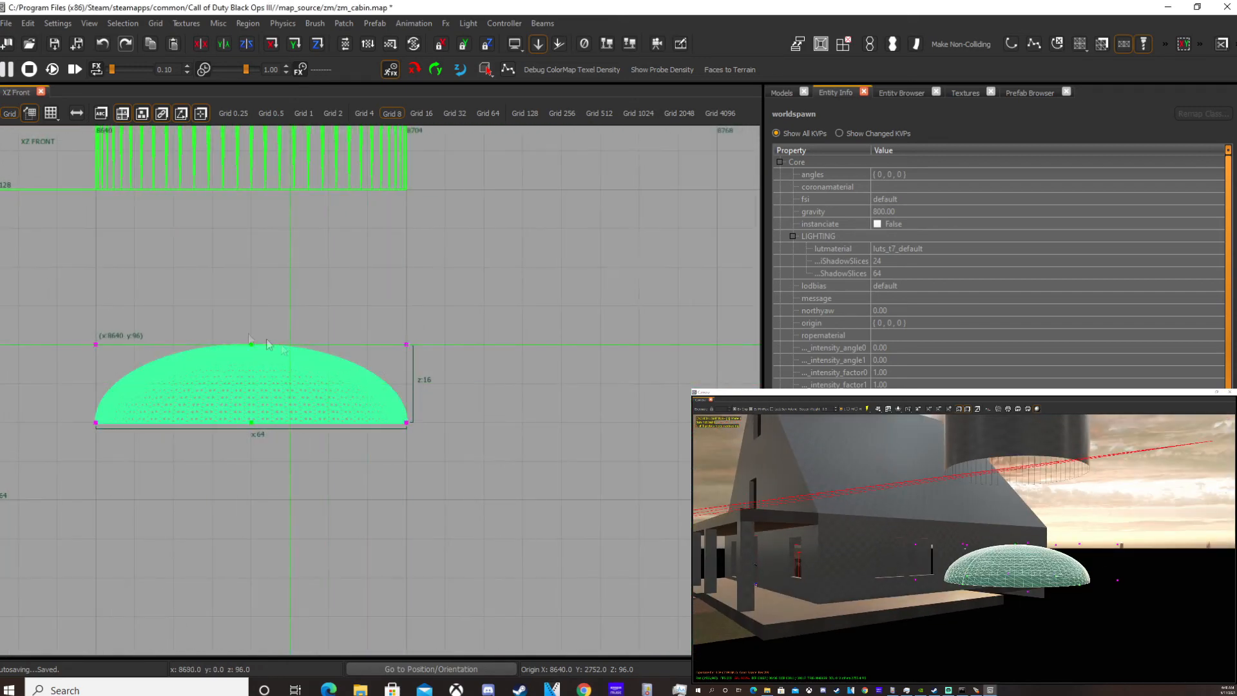
pyautogui.moveTo(49, 273); pyautogui.dragTo(525, 391)
pyautogui.moveTo(1035, 489); pyautogui.dragTo(977, 496, button='right')
pyautogui.moveTo(959, 486); pyautogui.dragTo(959, 517)
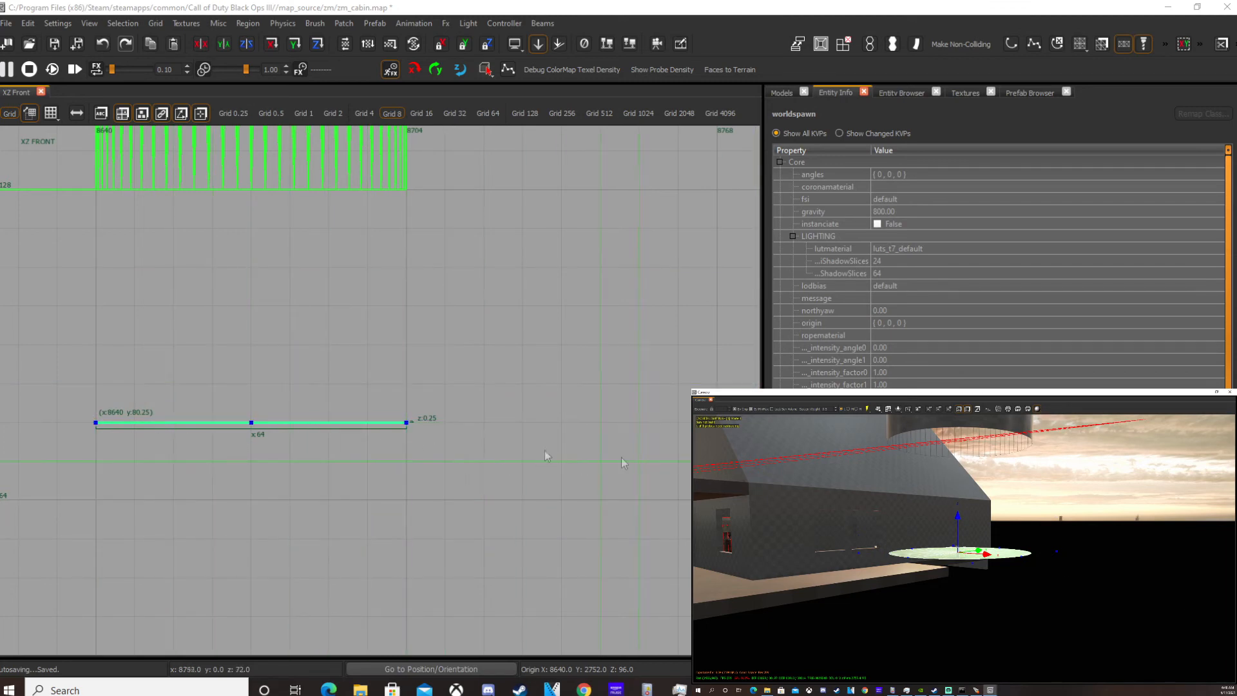
pyautogui.hotkey('ctrl', 'Tab')
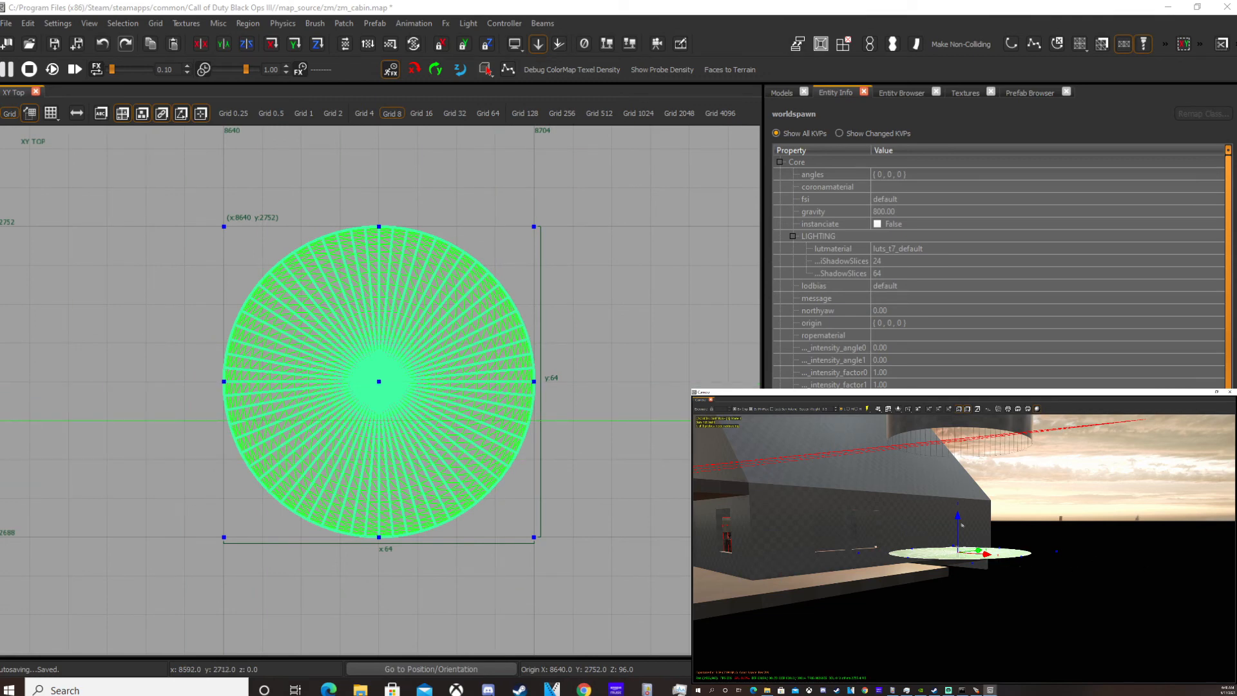
pyautogui.press('Escape')
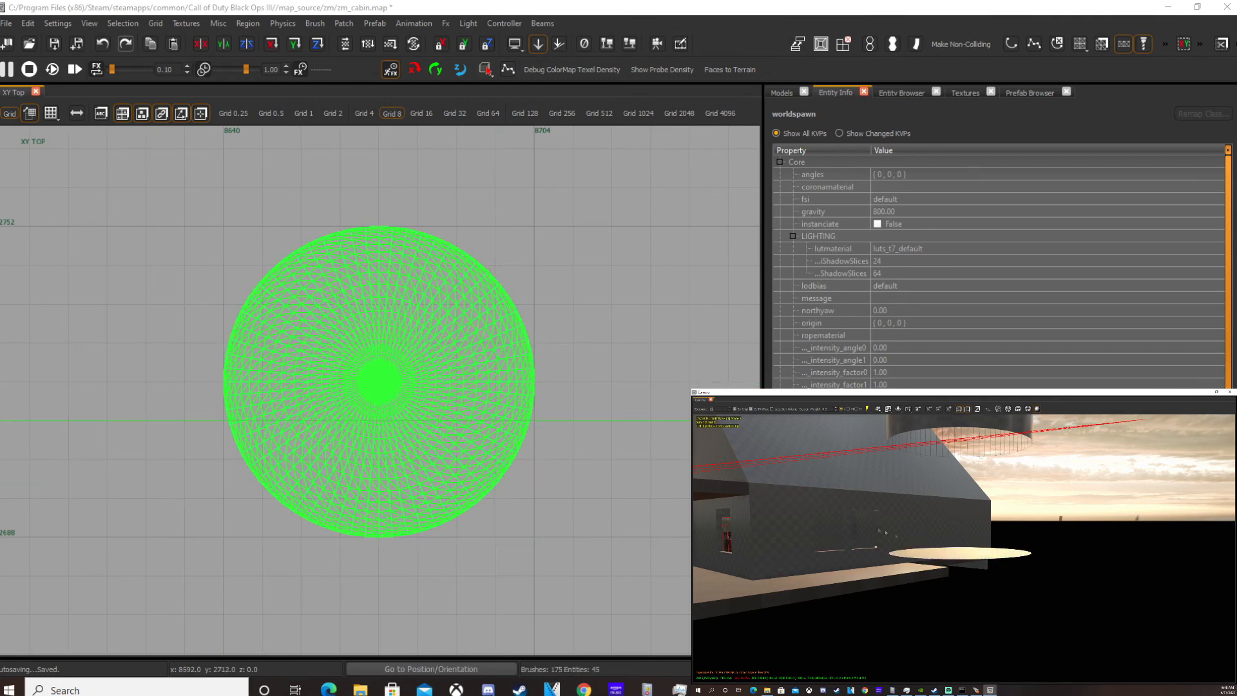
# Step: Raise the flat disc to Z 128.25 so it closes the cylinder's bottom, check the fit in the XZ front view and deselect it
pyautogui.click(974, 555)
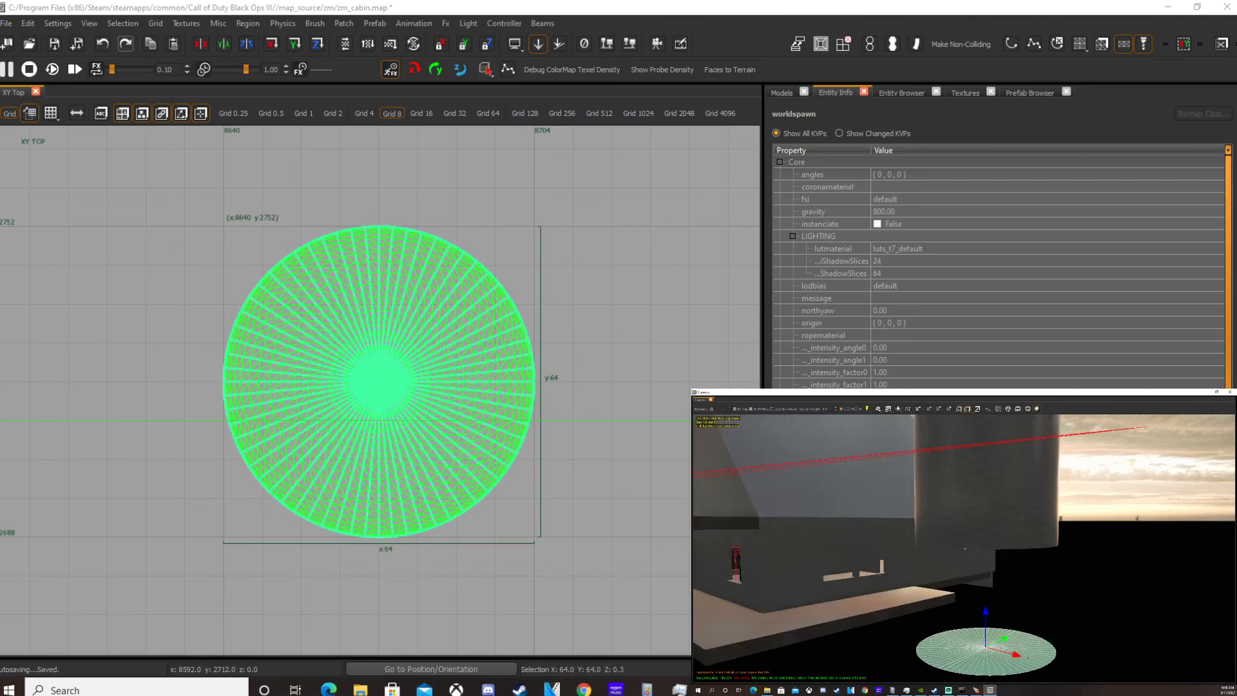
pyautogui.moveTo(975, 555); pyautogui.dragTo(957, 533, button='right')
pyautogui.moveTo(1005, 524); pyautogui.dragTo(1008, 434)
pyautogui.keyDown('ctrl'); pyautogui.moveTo(1003, 514); pyautogui.dragTo(996, 503, button='right'); pyautogui.keyUp('ctrl')
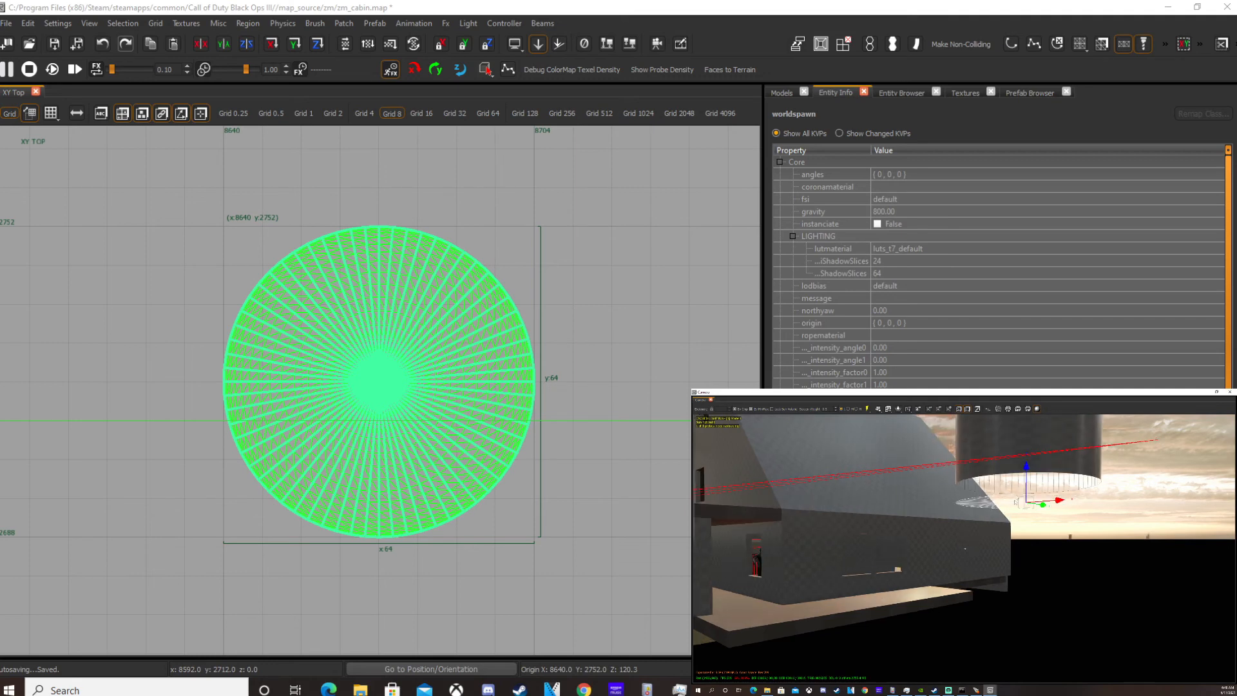
pyautogui.moveTo(1028, 466); pyautogui.dragTo(1027, 449)
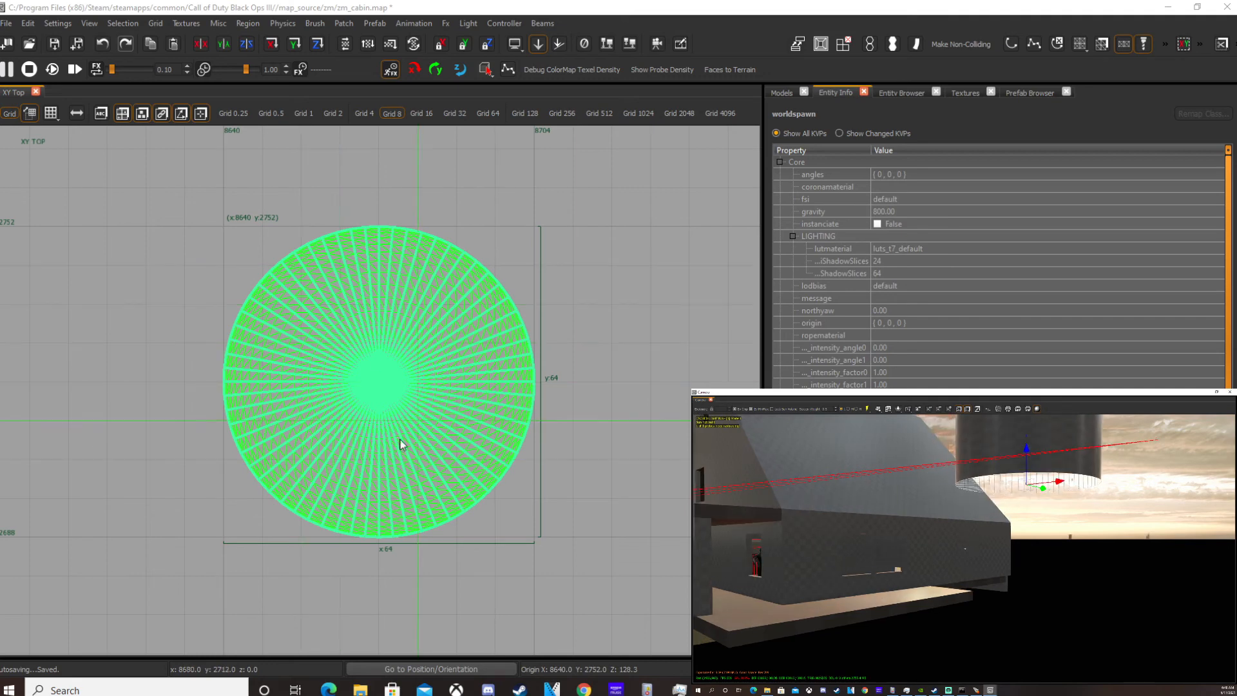
pyautogui.hotkey('ctrl', 'Tab')
pyautogui.scroll(5, 361, 413)
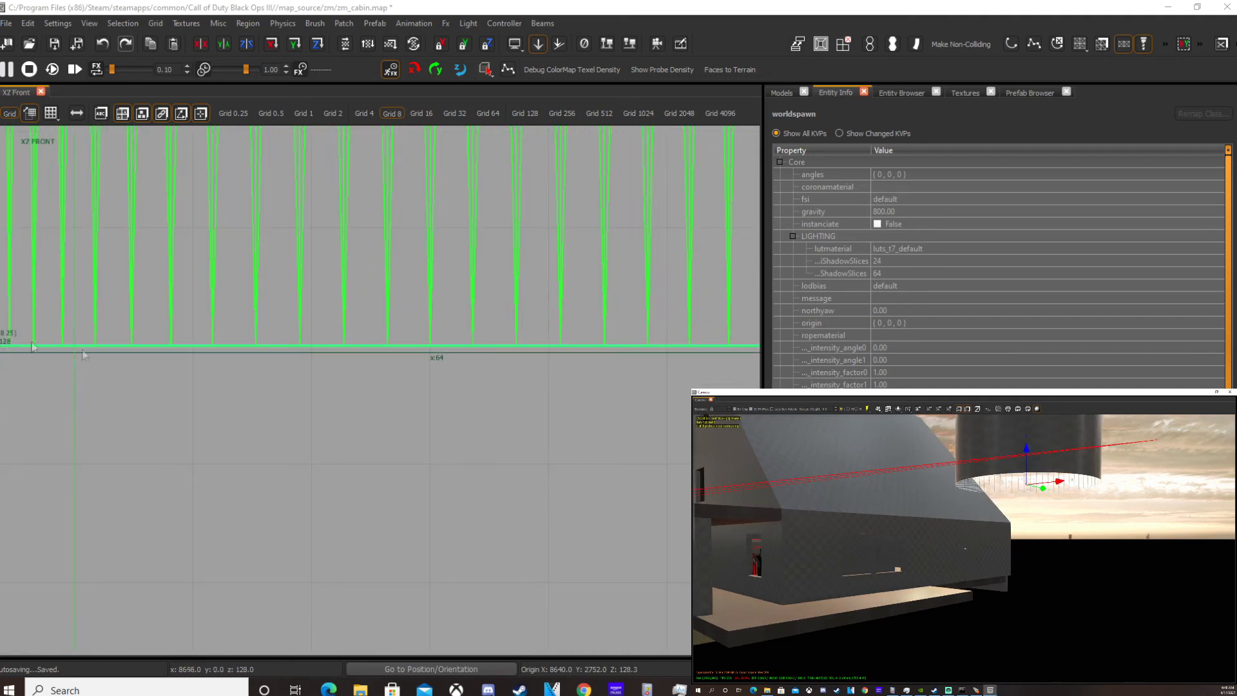
pyautogui.press('Escape')
# Step: Inspect the disc from below, and delete the cylinder and its dome together with the disc
pyautogui.moveTo(1107, 525)
pyautogui.mouseDown(button='right')
pyautogui.moveTo(1096, 477)
pyautogui.moveTo(1047, 530)
pyautogui.mouseUp(button='right')
pyautogui.click(1017, 522)
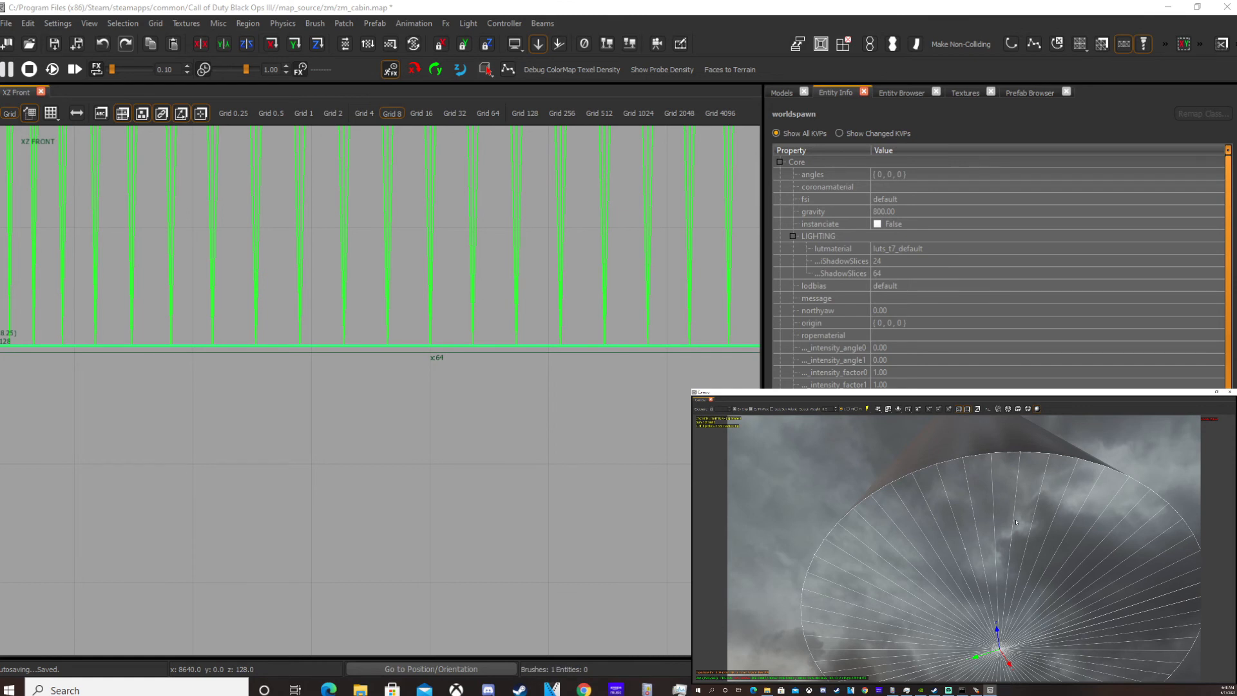
pyautogui.press('Escape')
pyautogui.moveTo(1016, 519)
pyautogui.mouseDown(button='right')
pyautogui.moveTo(975, 577)
pyautogui.moveTo(965, 549)
pyautogui.moveTo(975, 546)
pyautogui.moveTo(972, 565)
pyautogui.moveTo(965, 549)
pyautogui.moveTo(989, 533)
pyautogui.moveTo(1015, 520)
pyautogui.moveTo(1035, 543)
pyautogui.mouseUp(button='right')
pyautogui.keyDown('shift'); pyautogui.click(1035, 543); pyautogui.keyUp('shift')
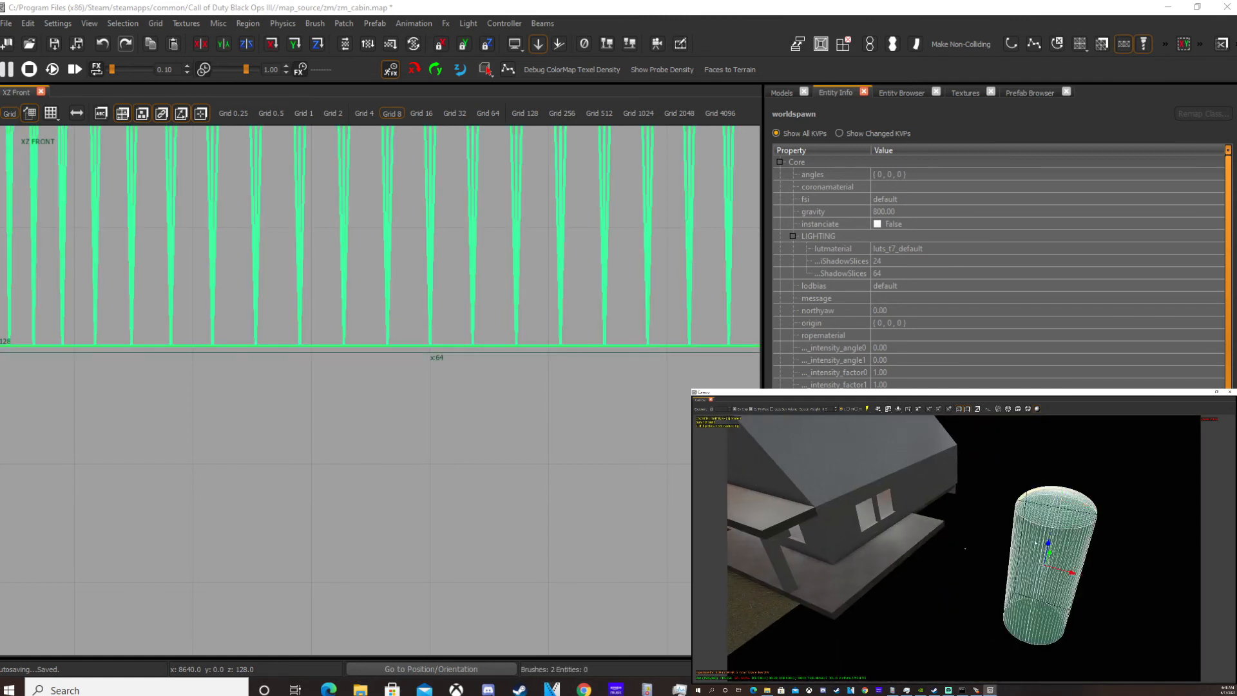
pyautogui.press('Delete')
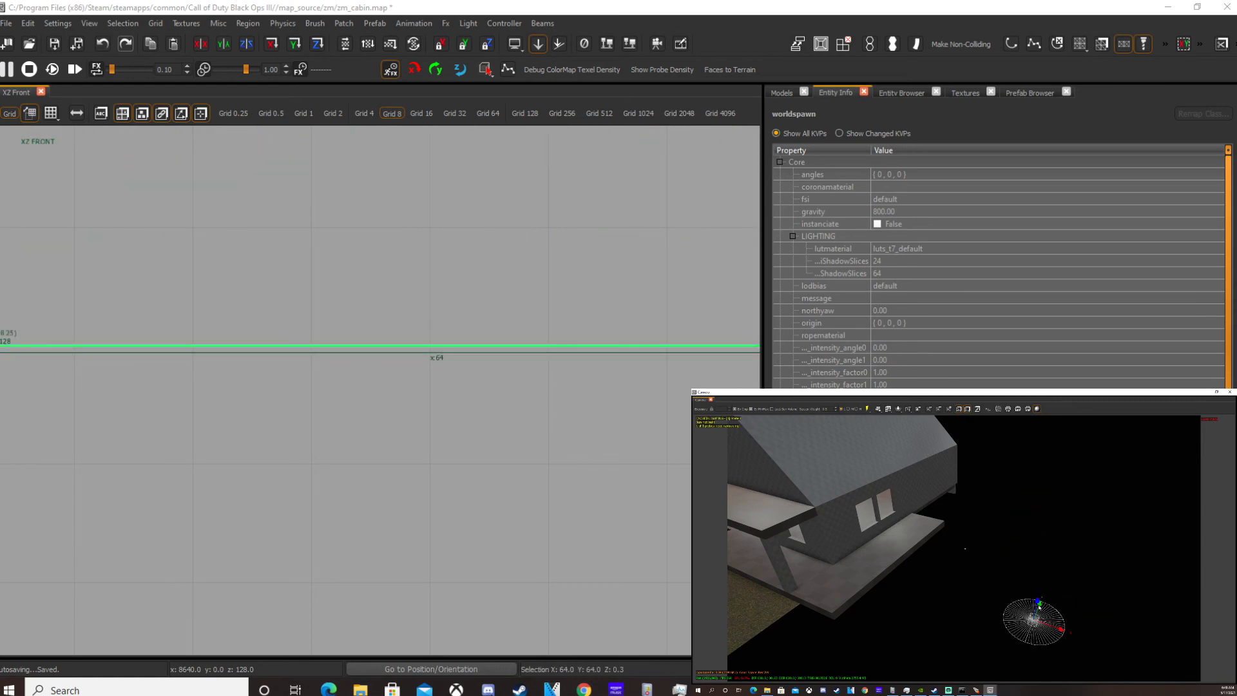
# Step: Draw a 64 × 64 brush at X 8704, Y 2816 in the XY top view and convert it to a Cylinder patch
pyautogui.scroll(-5, 322, 505)
pyautogui.hotkey('ctrl', 'Tab')
pyautogui.scroll(3, 323, 504)
pyautogui.scroll(4, 318, 315)
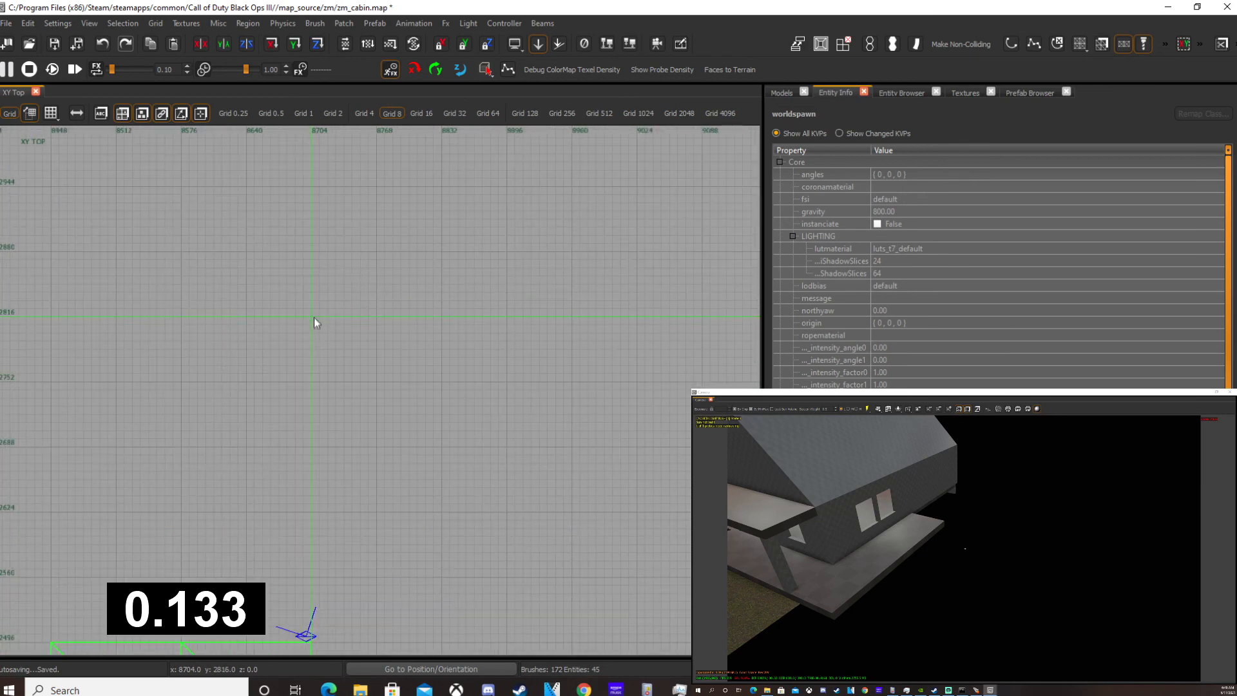
pyautogui.moveTo(312, 315); pyautogui.dragTo(378, 383)
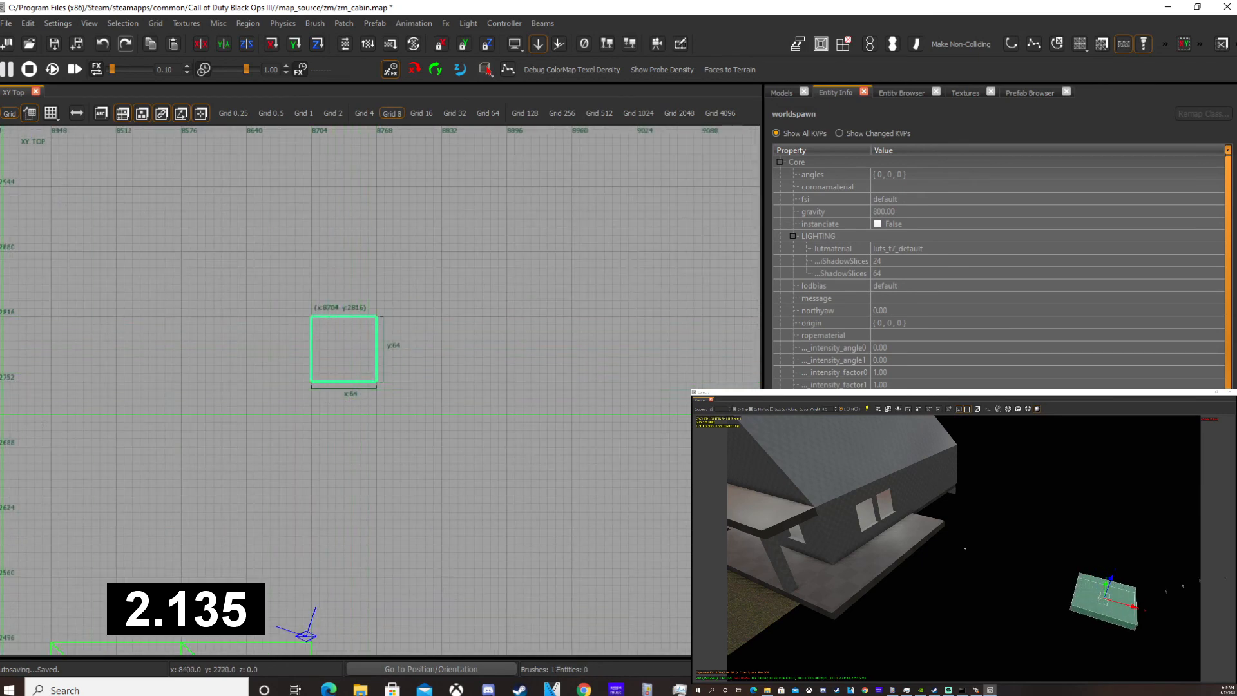
pyautogui.click(344, 23)
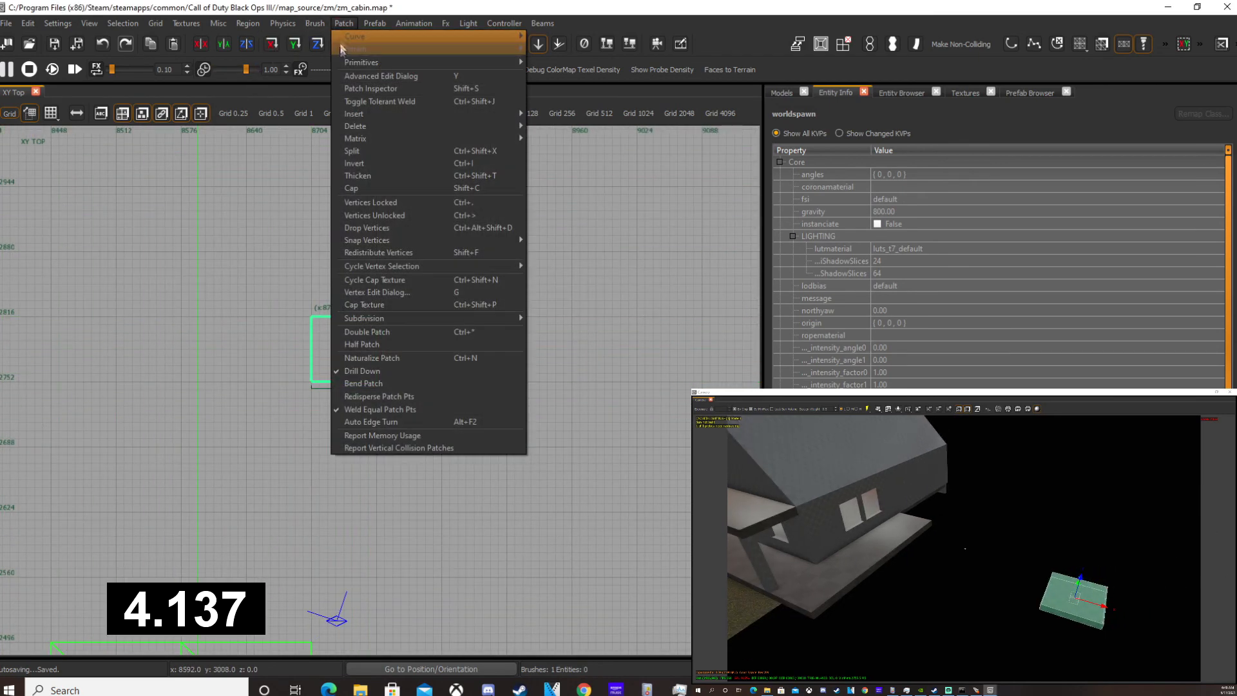
pyautogui.moveTo(360, 62)
pyautogui.click(554, 113)
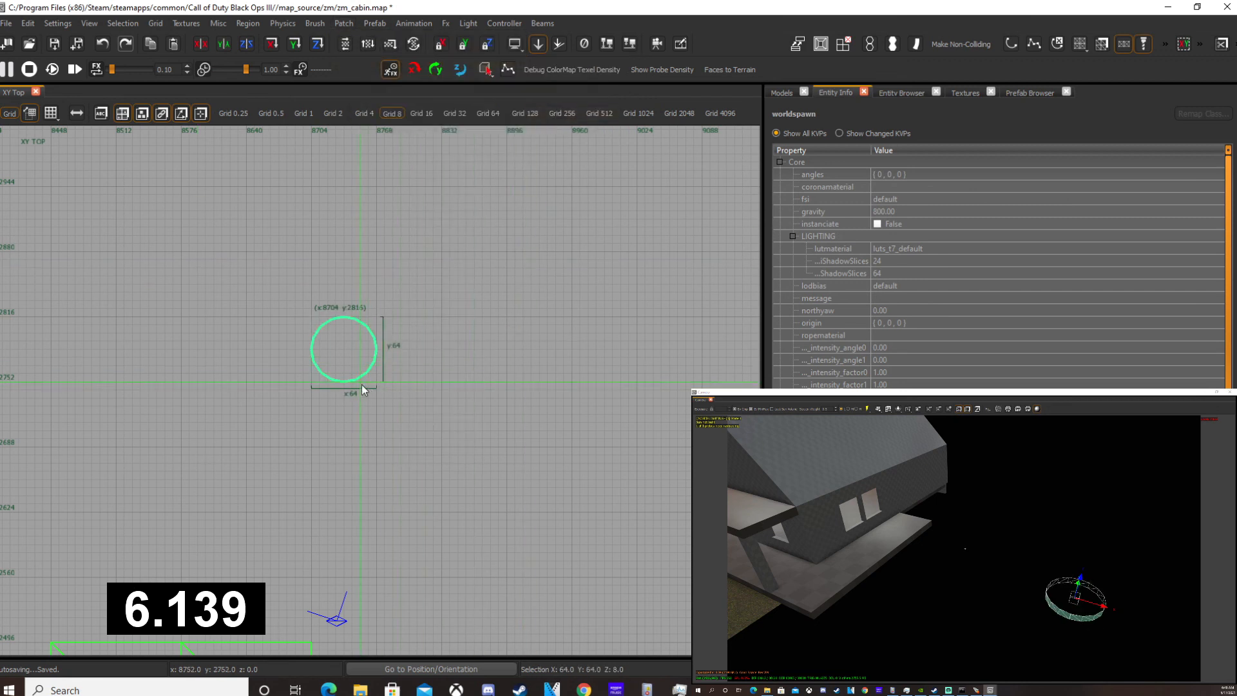
# Step: Stretch the cylinder patch to a height of 128 units in the XZ front view and deselect it
pyautogui.hotkey('ctrl', 'Tab')
pyautogui.moveTo(349, 357); pyautogui.dragTo(384, 224)
pyautogui.hotkey('ctrl', 'Tab')
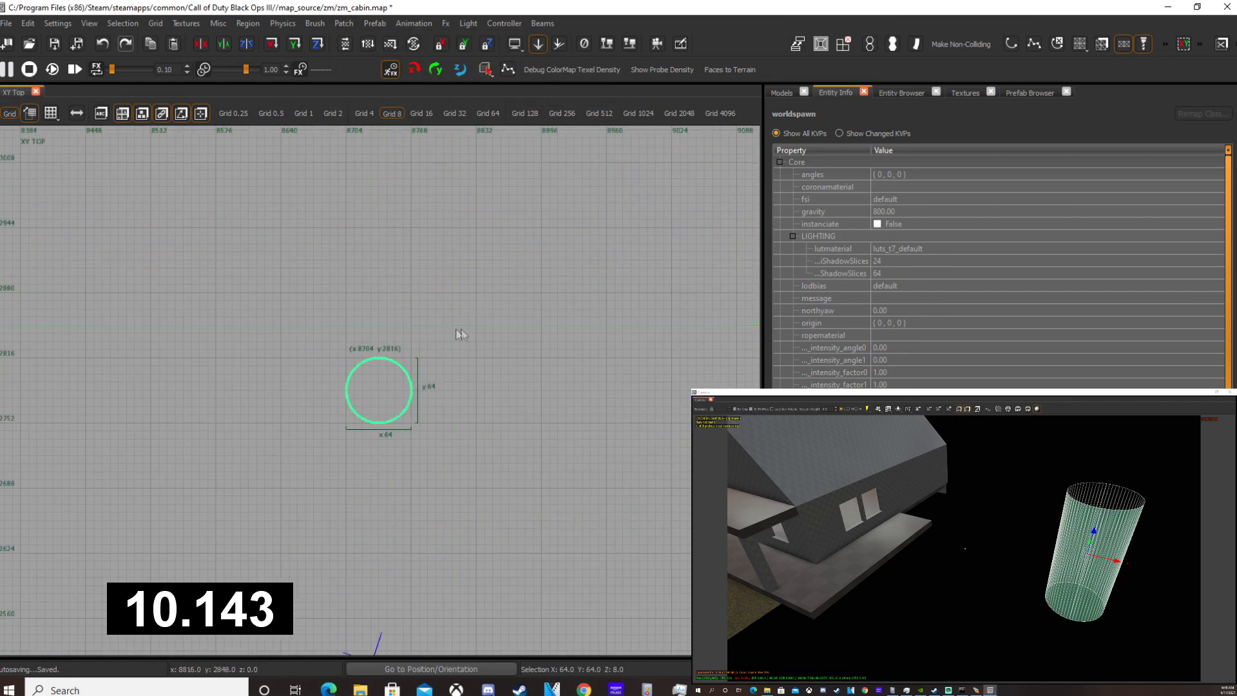
pyautogui.press('Escape')
# Step: Draw a 64 × 64 brush exactly over the cylinder in the XY top view and convert it to a Cone patch
pyautogui.scroll(3, 365, 373)
pyautogui.moveTo(286, 388); pyautogui.dragTo(419, 516)
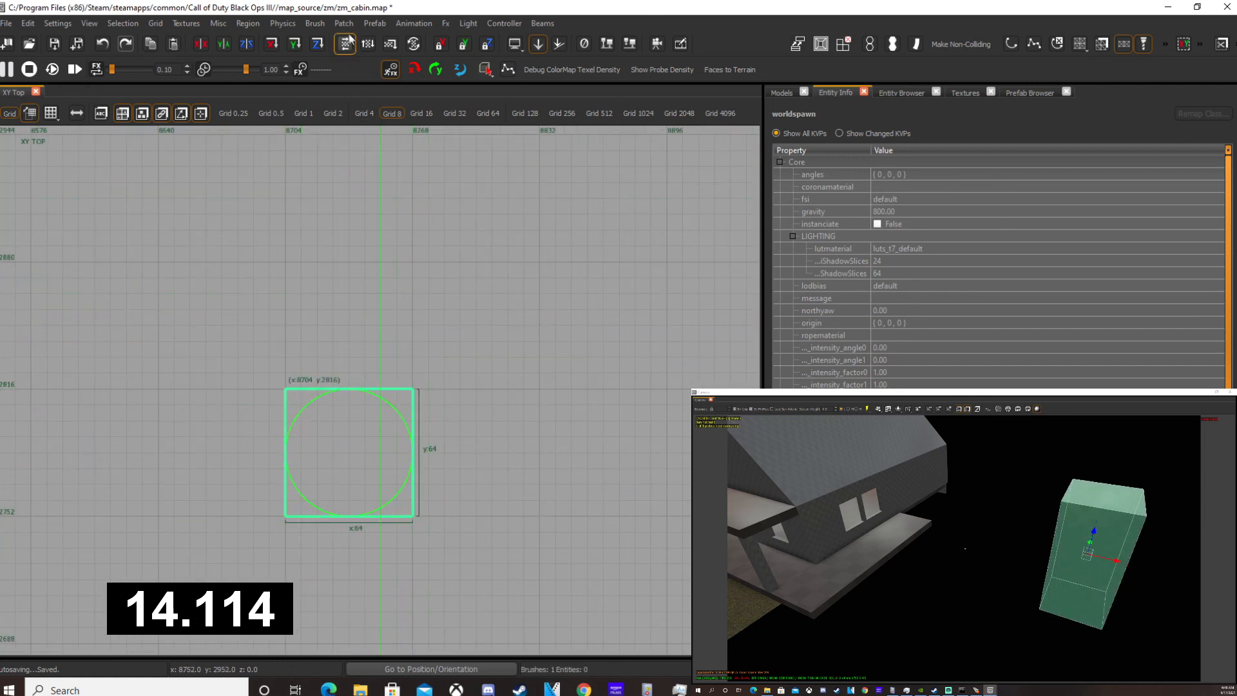
pyautogui.click(344, 23)
pyautogui.moveTo(361, 111)
pyautogui.moveTo(366, 62)
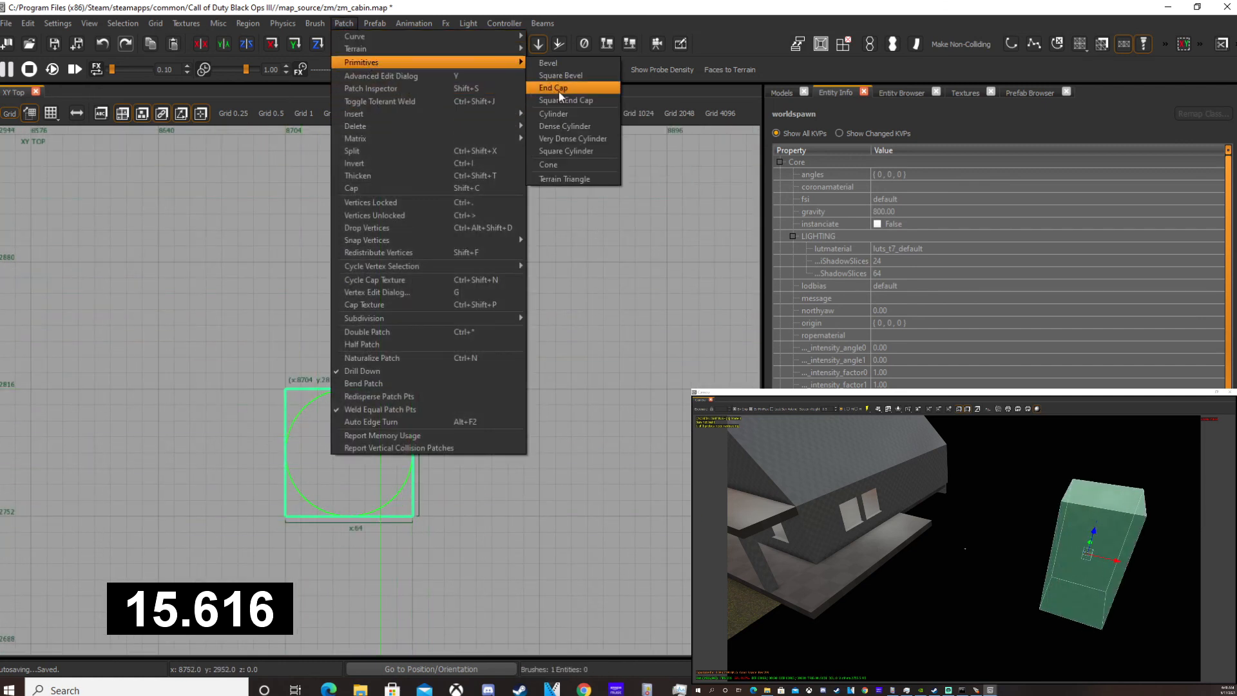
pyautogui.click(574, 177)
# Step: In the XZ front view, lower the cone's apex and upper vertices to form a rounded dome 24 units high, and deselect it
pyautogui.hotkey('ctrl', 'Tab')
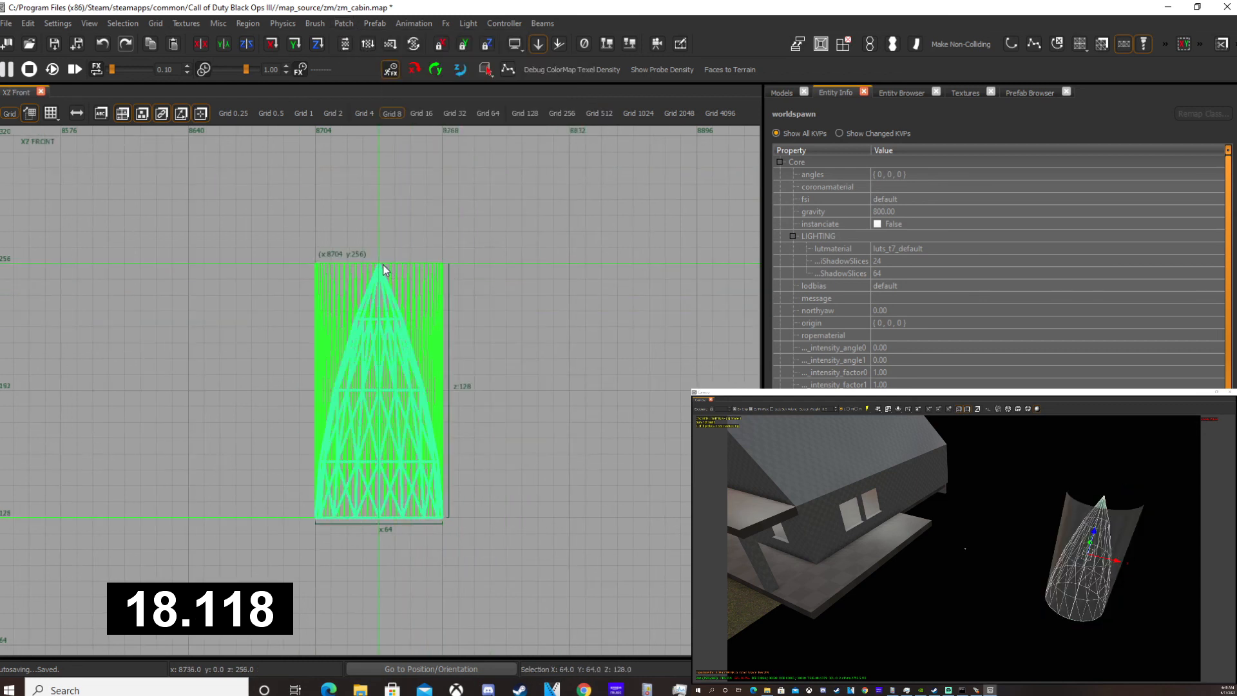
pyautogui.moveTo(418, 248); pyautogui.dragTo(427, 347)
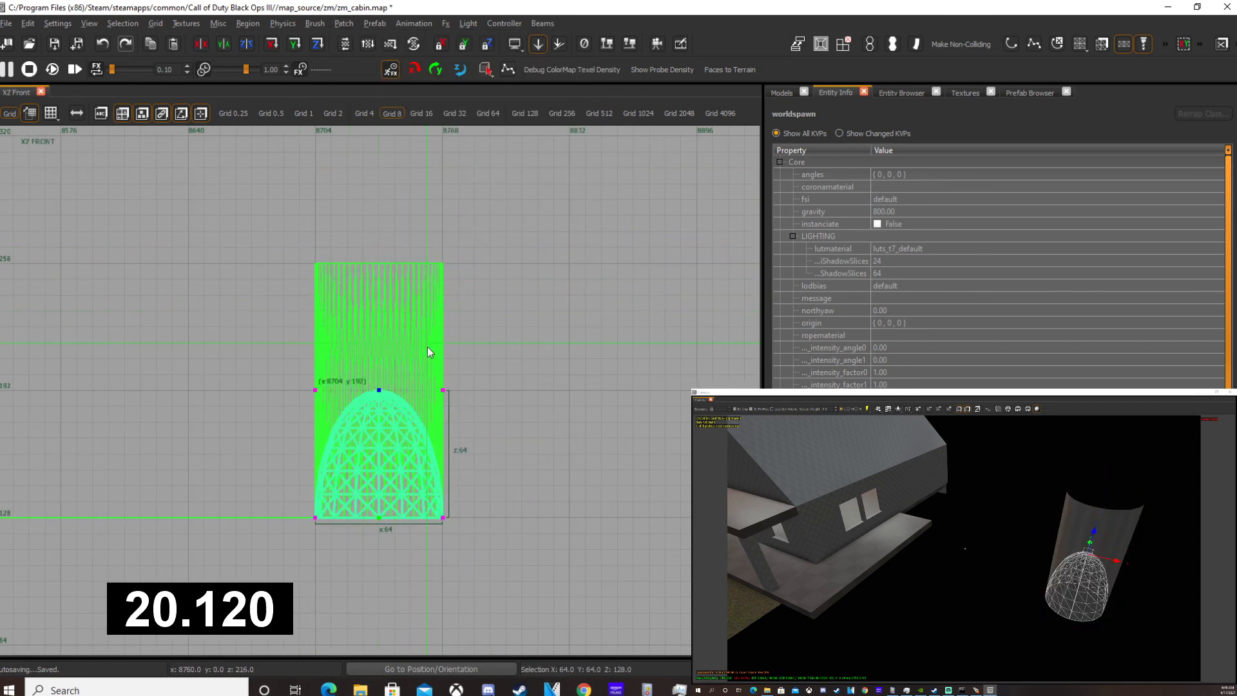
pyautogui.moveTo(488, 388); pyautogui.dragTo(489, 436)
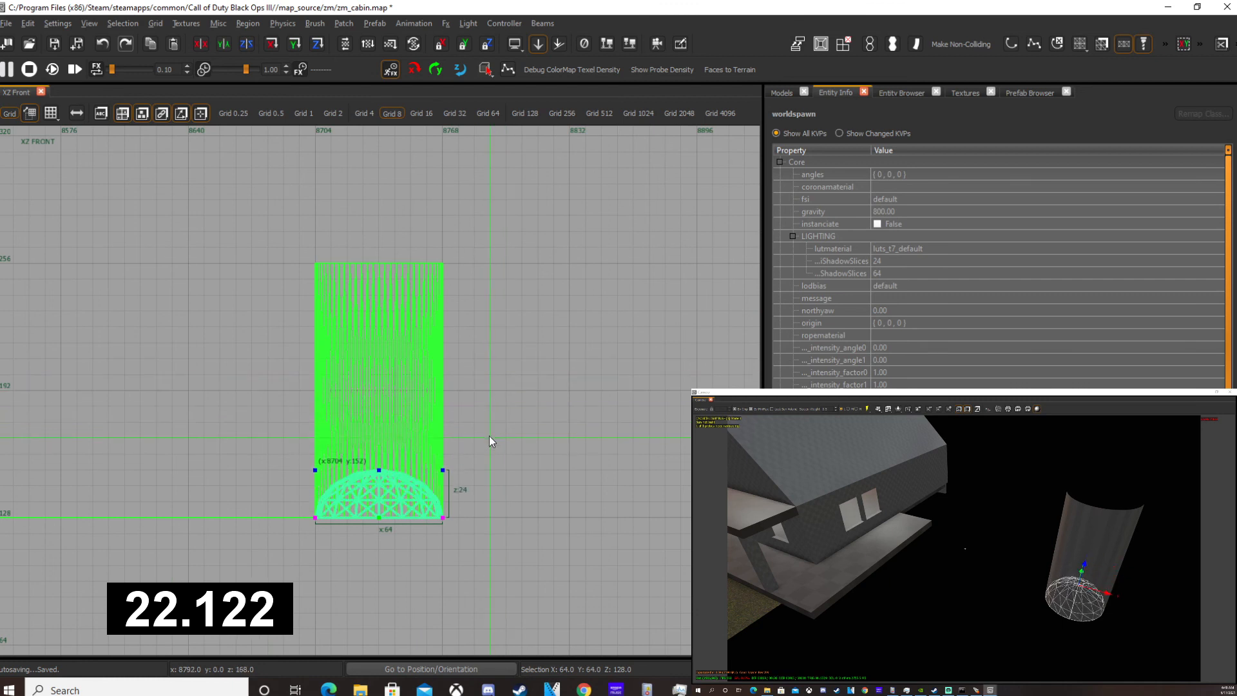
pyautogui.hotkey('ctrl', 'Tab')
pyautogui.press('Escape')
# Step: Select the dome inside the cylinder and raise its subdivision to smooth its rim
pyautogui.scroll(4, 1080, 586)
pyautogui.moveTo(1080, 587); pyautogui.dragTo(998, 628, button='right')
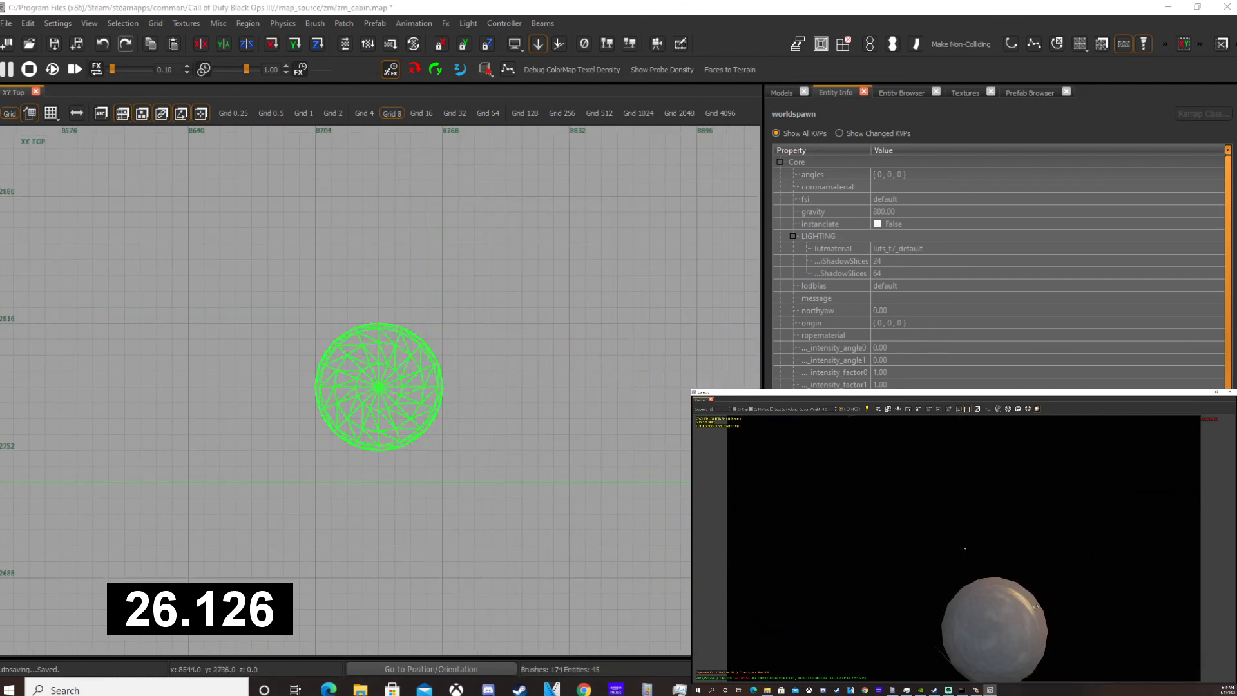
pyautogui.keyDown('shift'); pyautogui.click(998, 628); pyautogui.keyUp('shift')
pyautogui.hotkey('shift', ']')
pyautogui.hotkey('shift', ']')
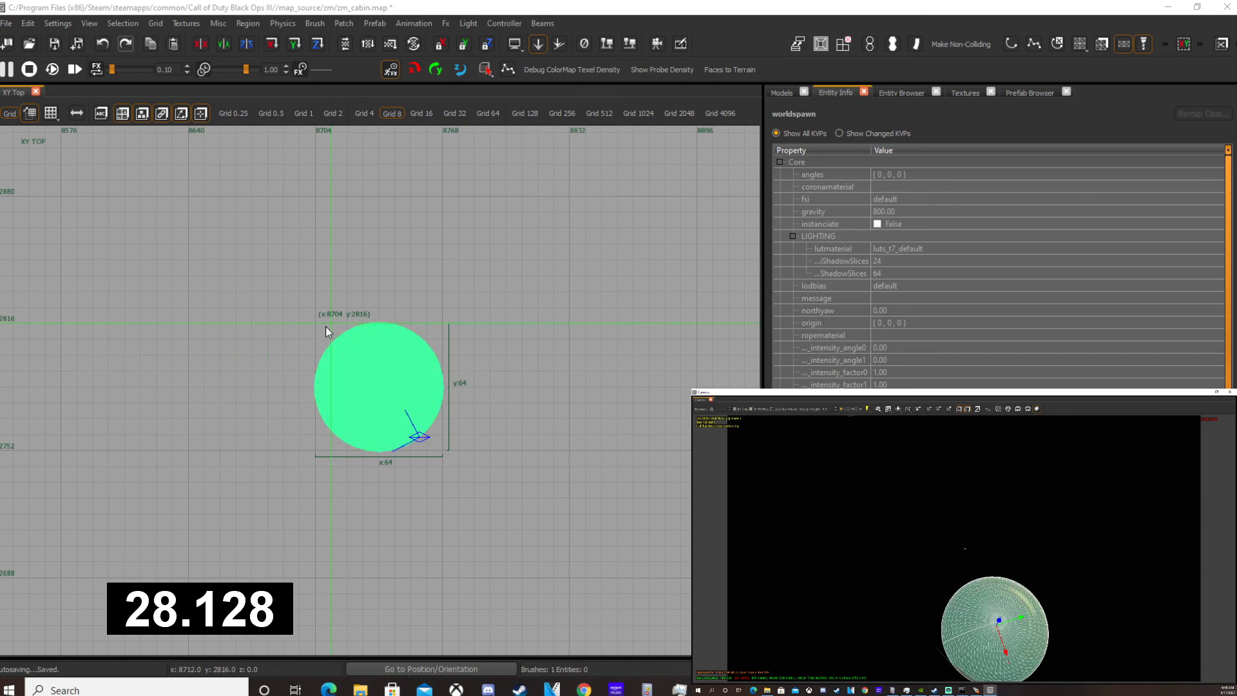
# Step: Move the smoothed dome up onto the cylinder's top edge and deselect it
pyautogui.moveTo(1128, 481); pyautogui.dragTo(1029, 516, button='right')
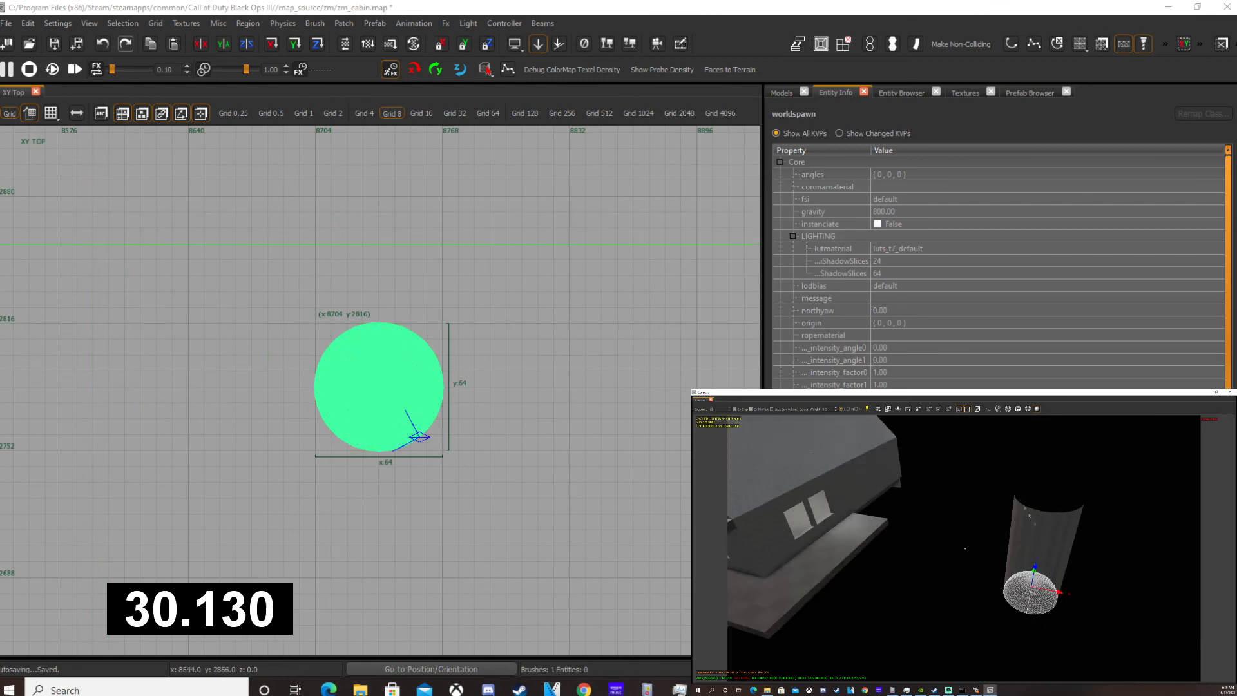
pyautogui.moveTo(1036, 570); pyautogui.dragTo(1051, 511)
pyautogui.press('Escape')
# Step: Duplicate the dome cap and move the copy below the cylinder, with its top at Z 120
pyautogui.keyDown('shift'); pyautogui.click(1051, 511); pyautogui.keyUp('shift')
pyautogui.press('space')
pyautogui.moveTo(1054, 464); pyautogui.dragTo(1052, 589)
pyautogui.moveTo(1051, 589); pyautogui.dragTo(1050, 555, button='right')
pyautogui.hotkey('ctrl', 'Tab')
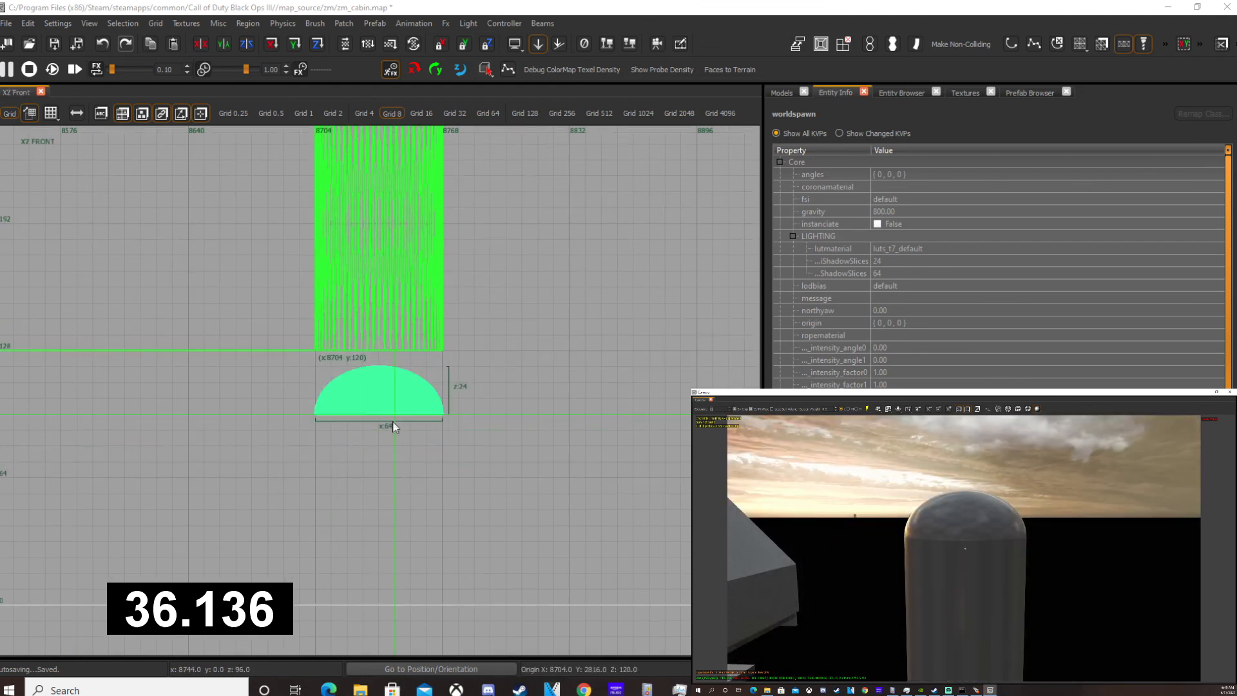
# Step: Lower the copied dome's upper vertices onto its base in the XZ front view, leaving a disc 0.25 units high
pyautogui.scroll(2, 395, 391)
pyautogui.moveTo(230, 306); pyautogui.dragTo(526, 389)
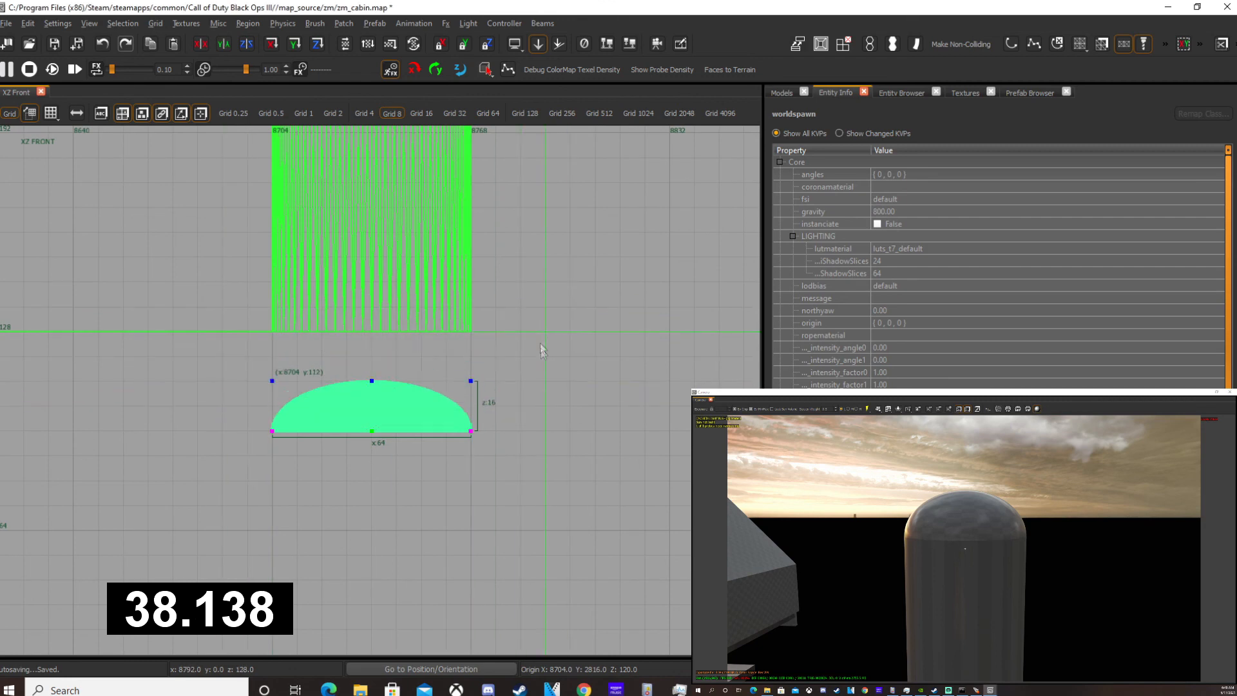
pyautogui.moveTo(538, 340); pyautogui.dragTo(543, 387)
pyautogui.hotkey('ctrl', 'Tab')
# Step: Raise the flat disc four grid steps to Z 128.25 to close the cylinder's bottom, and deselect it
pyautogui.moveTo(1010, 580); pyautogui.dragTo(1010, 617, button='right')
pyautogui.hotkey('ctrl', 'Tab')
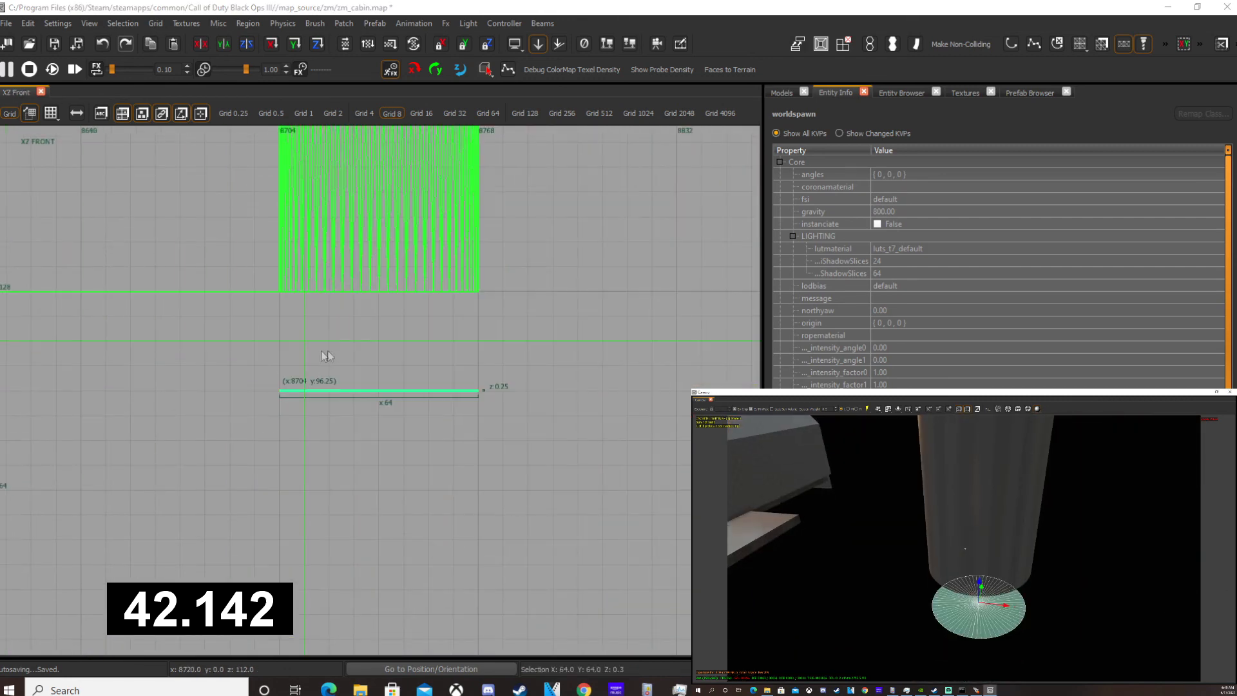
pyautogui.press('Up')
pyautogui.press('Up')
pyautogui.press('Up')
pyautogui.press('Up')
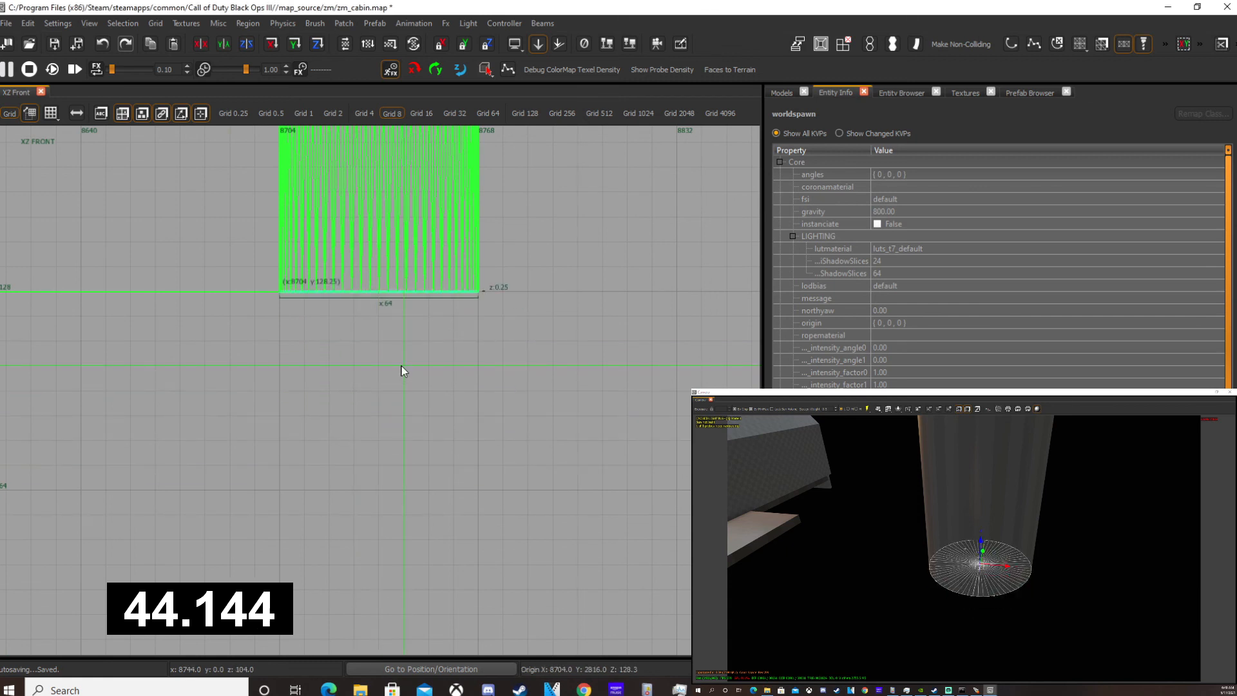
pyautogui.press('Escape')
# Step: Inspect the finished capped cylinder, delete its dome, body and bottom disc, and return to the XY top view
pyautogui.moveTo(1053, 525)
pyautogui.mouseDown(button='right')
pyautogui.moveTo(1055, 556)
pyautogui.moveTo(1092, 536)
pyautogui.mouseUp(button='right')
pyautogui.click(1025, 567)
pyautogui.press('Escape')
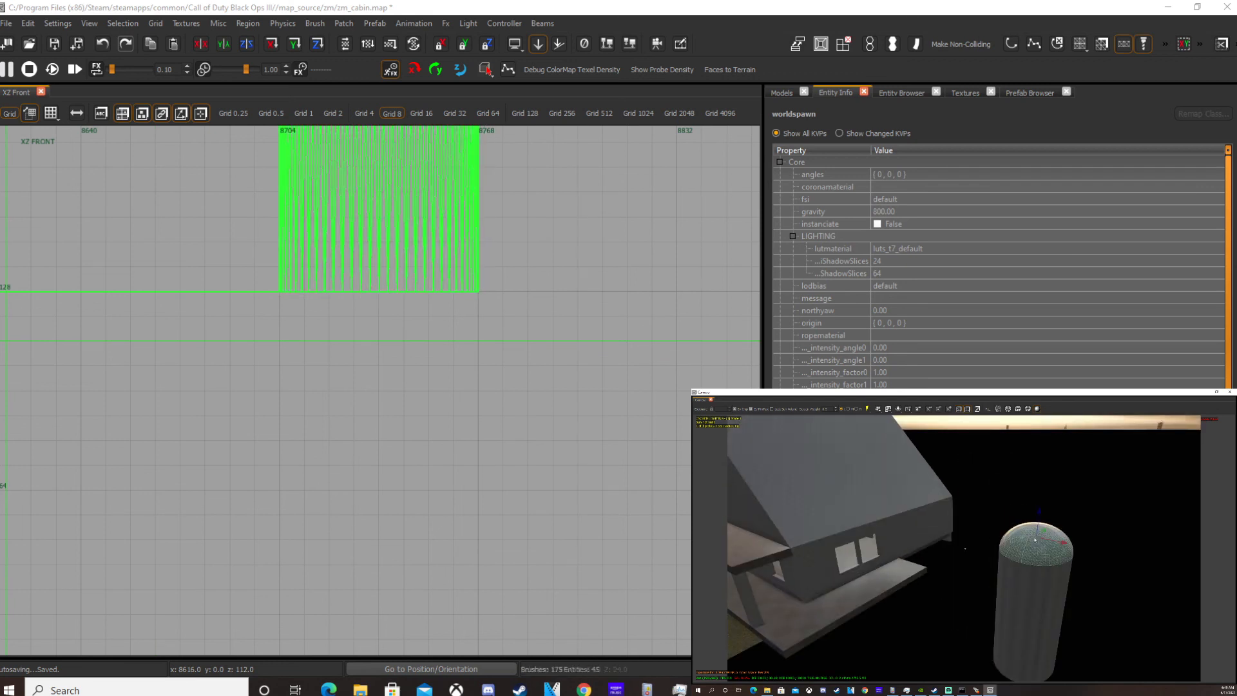
pyautogui.click(1076, 535)
pyautogui.press('BackSpace')
pyautogui.hotkey('ctrl', 'z')
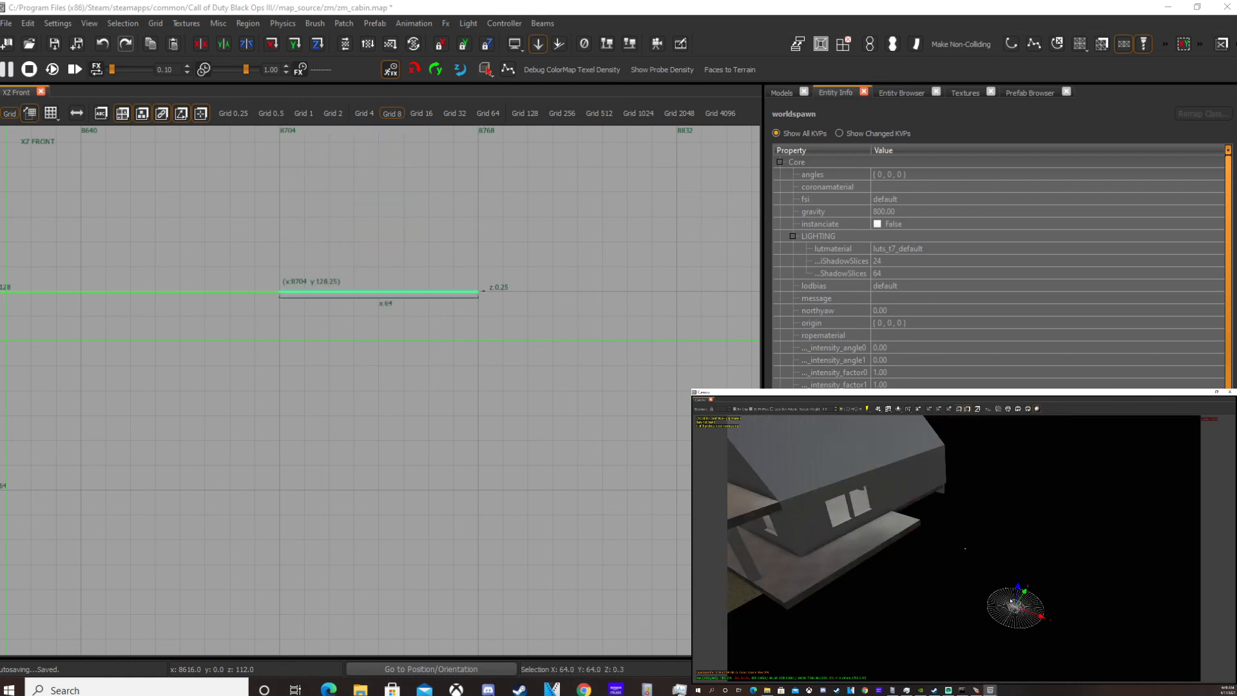
pyautogui.press('BackSpace')
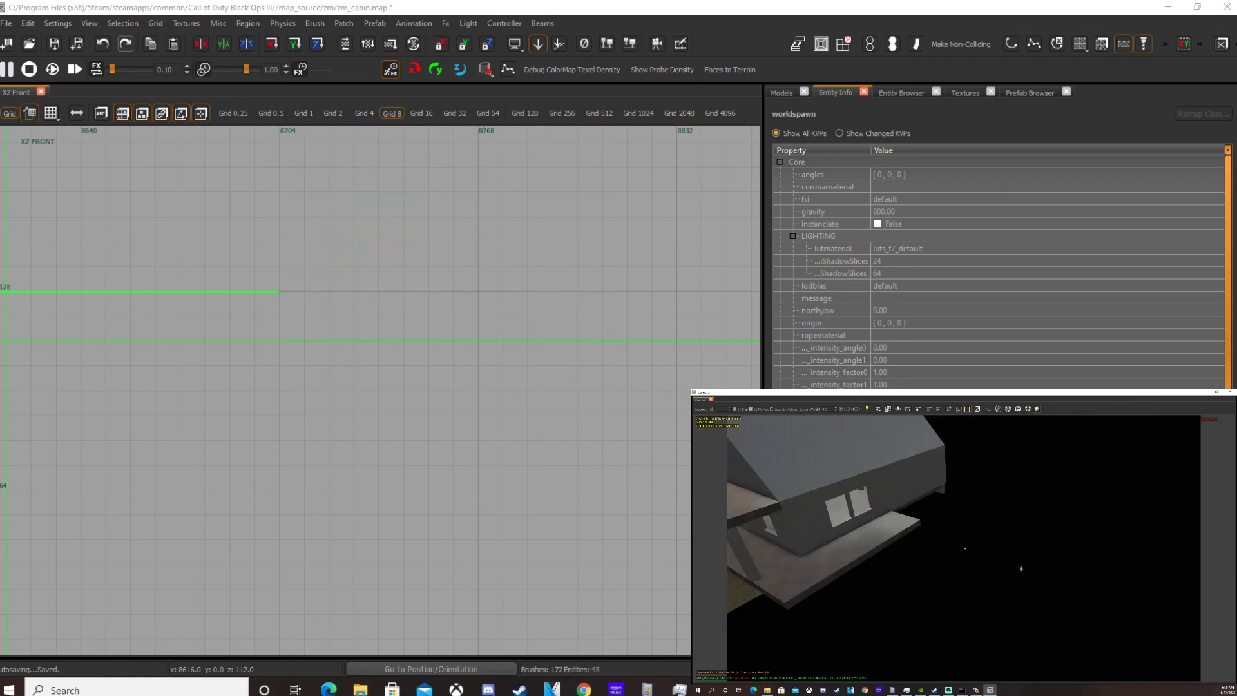
pyautogui.moveTo(1021, 567); pyautogui.dragTo(1006, 554, button='right')
pyautogui.hotkey('ctrl', 'Tab')
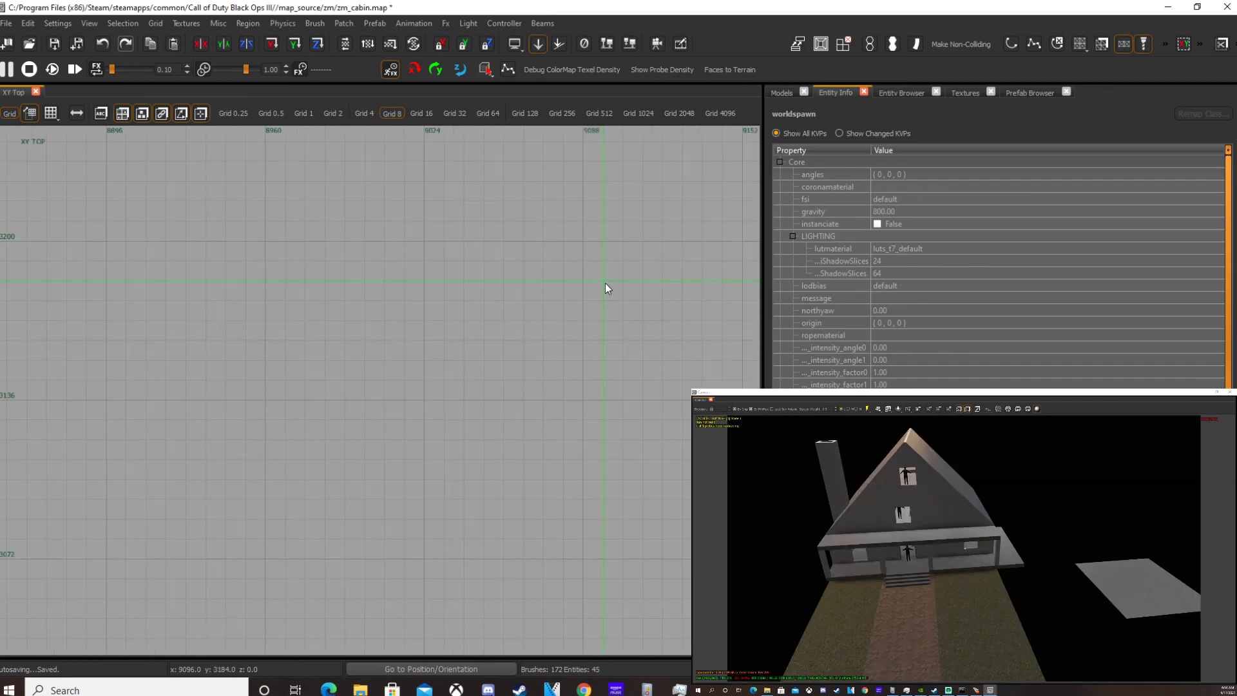